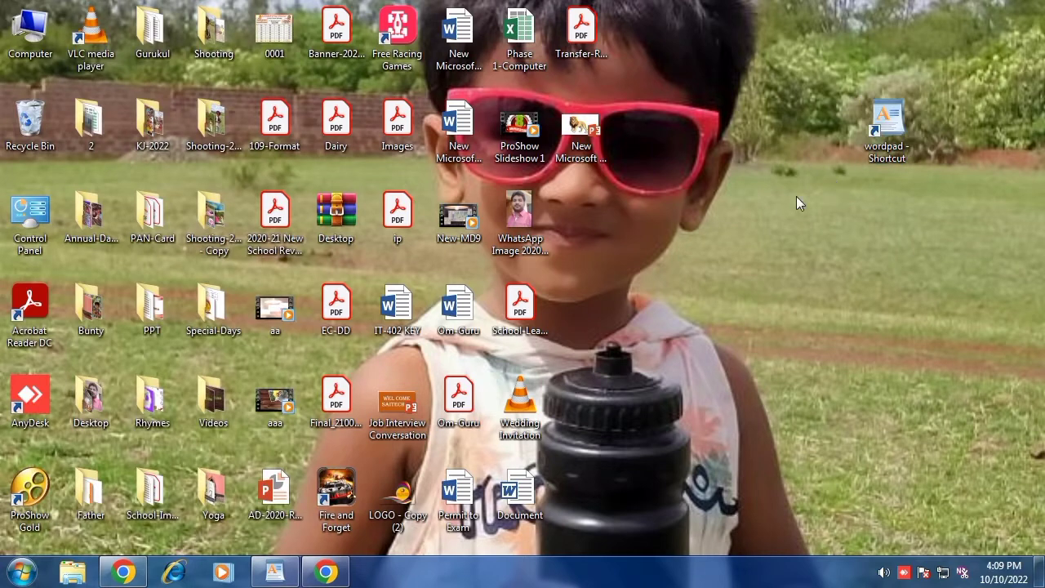
Step: Open WordPad from its desktop shortcut, close the new window, and delete the WordPad shortcut from the desktop
double_click(895, 131)
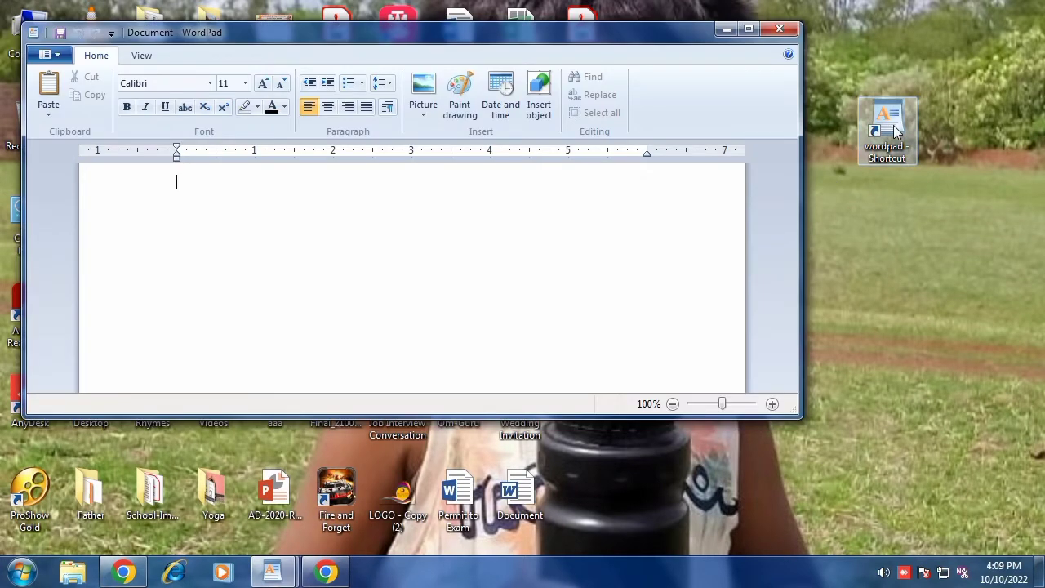
left_click(784, 30)
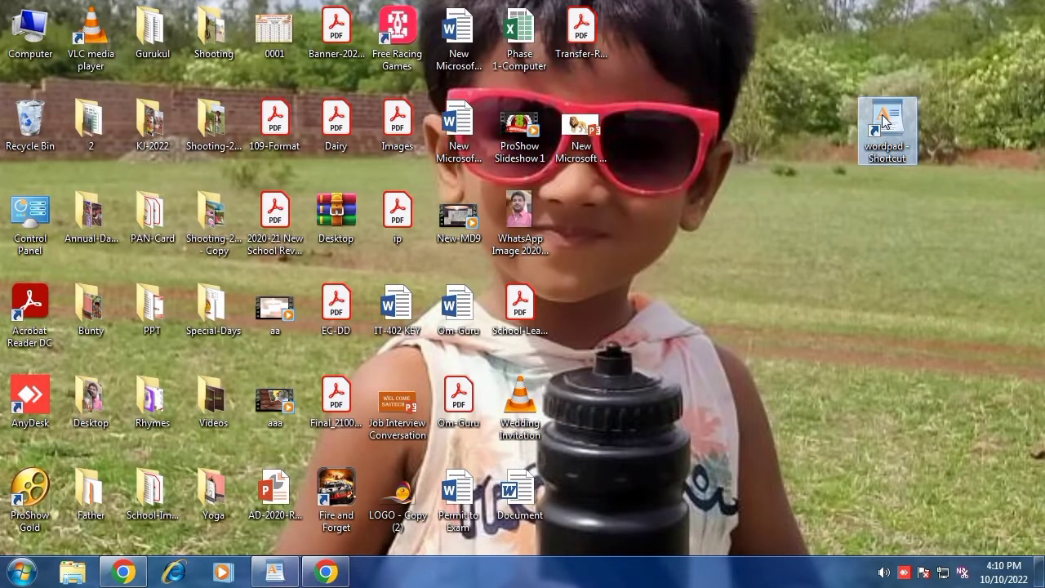
key("Delete")
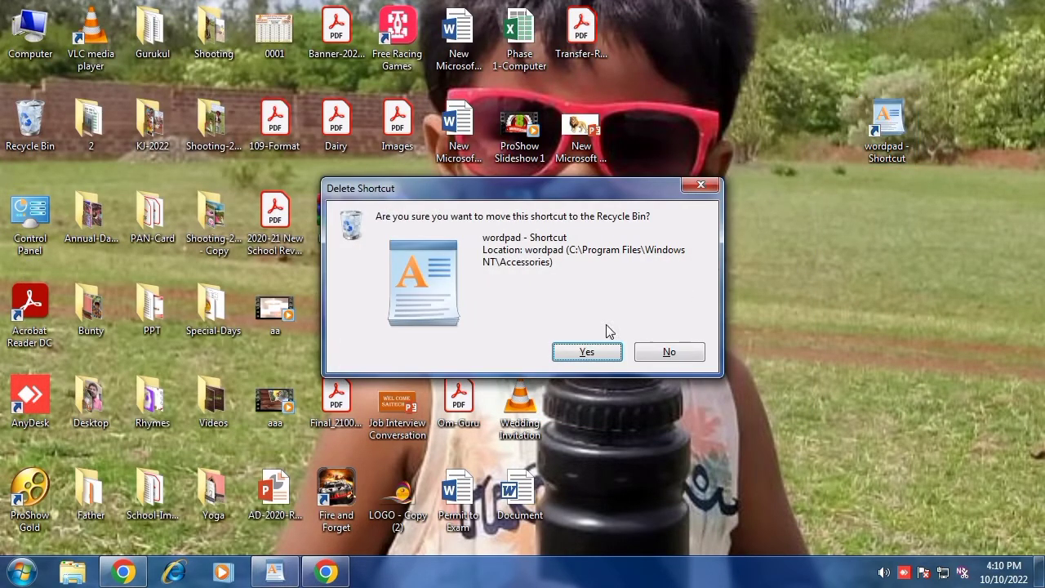
left_click(574, 353)
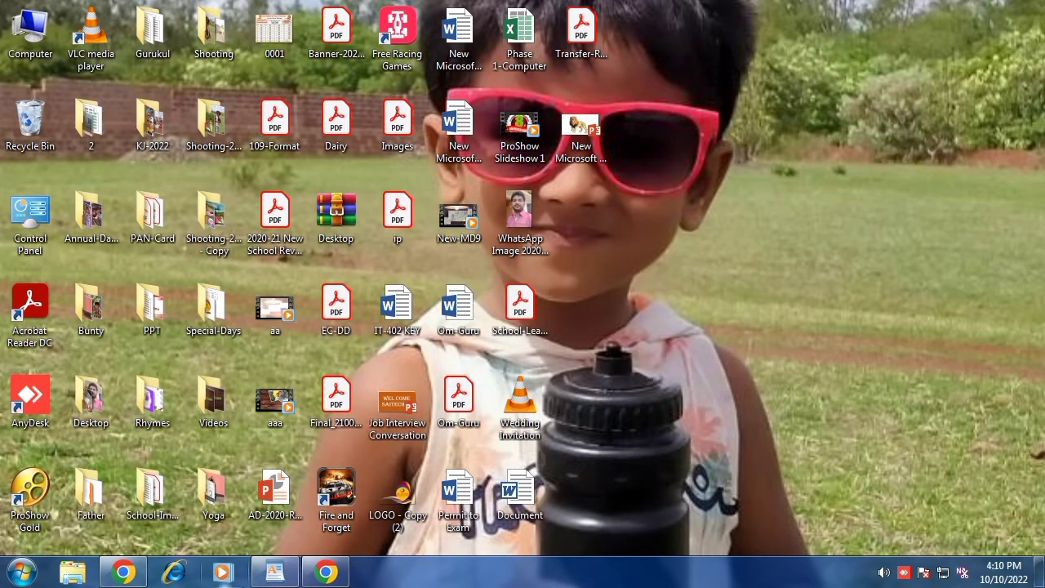
Step: Switch to the open WordPad document and select the 'Self Introduction' title line
left_click(275, 574)
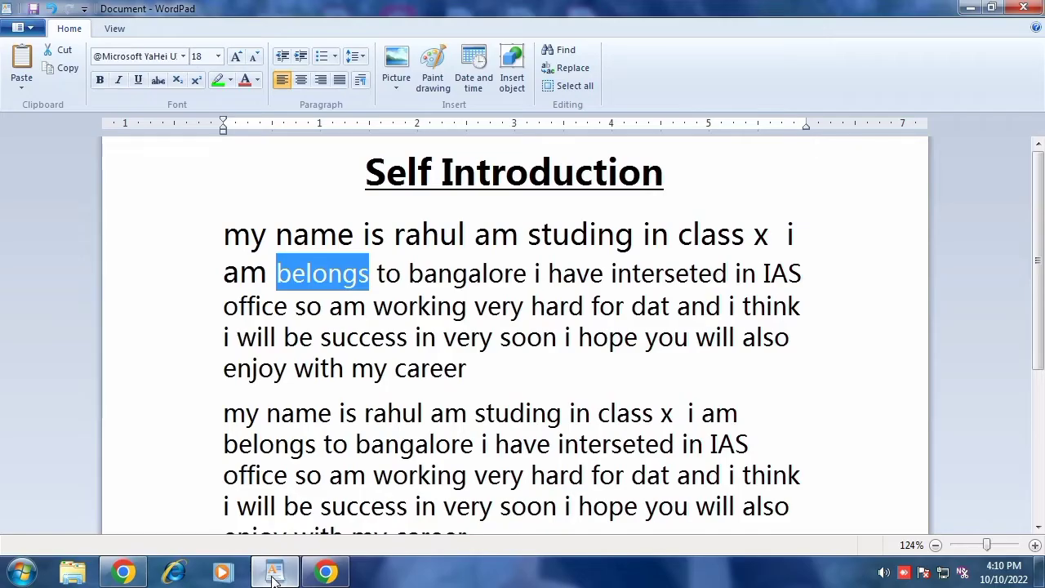
left_click(227, 194)
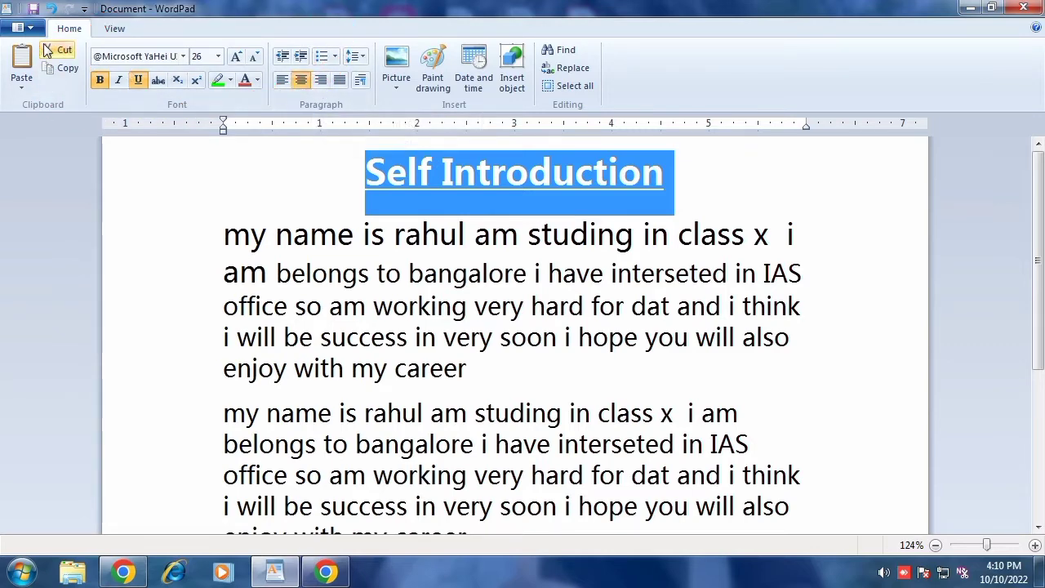
left_click(115, 30)
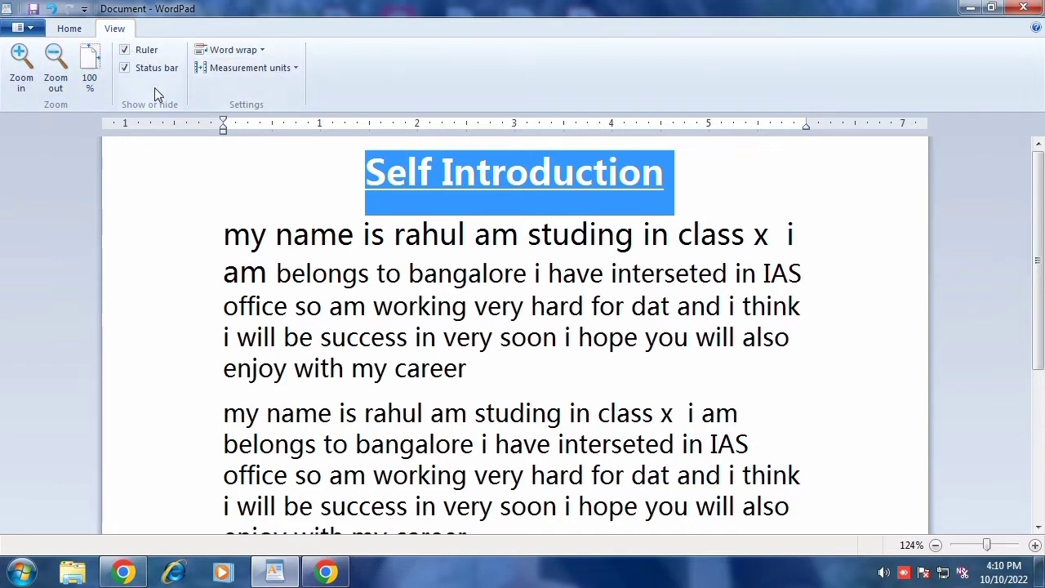
left_click(70, 33)
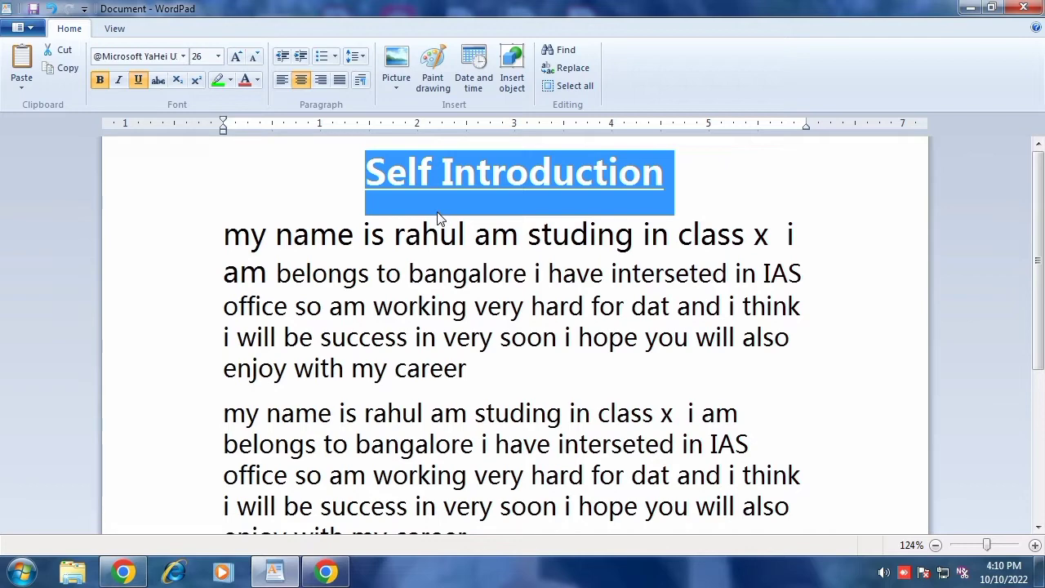
scroll(439, 214, "down", 1)
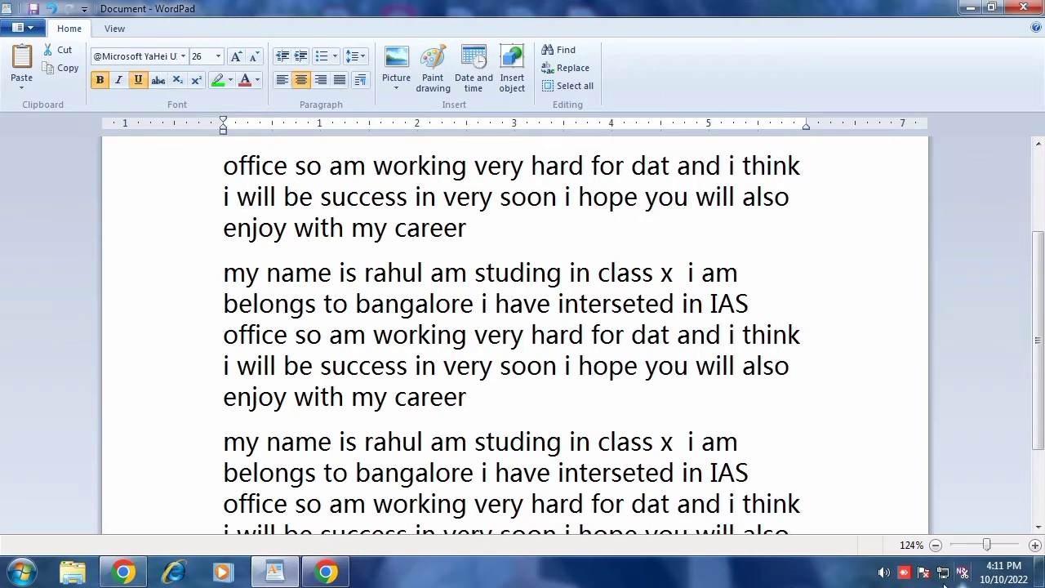
left_click_drag(987, 545, 988, 566)
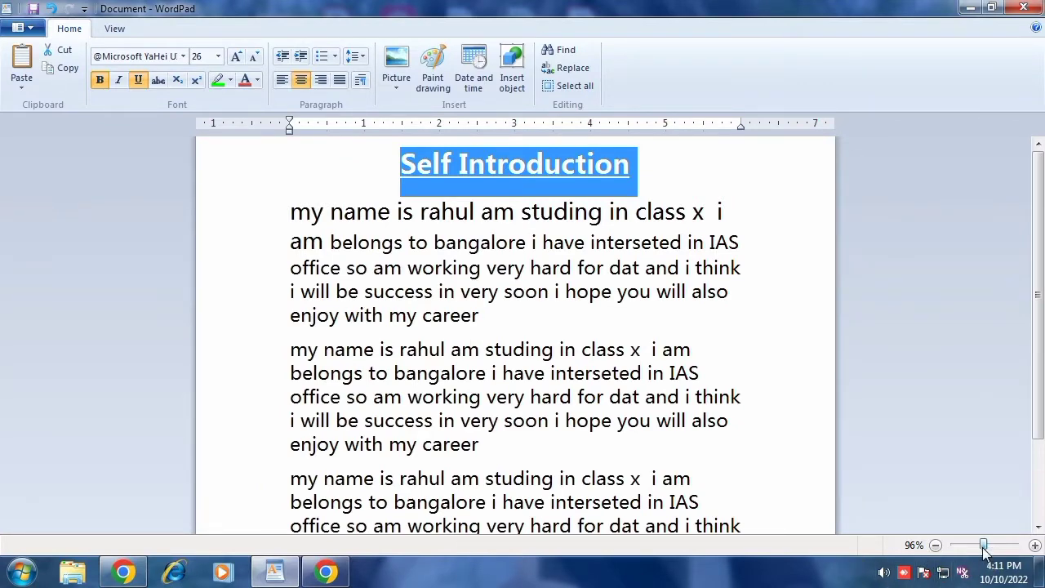
left_click_drag(983, 547, 989, 552)
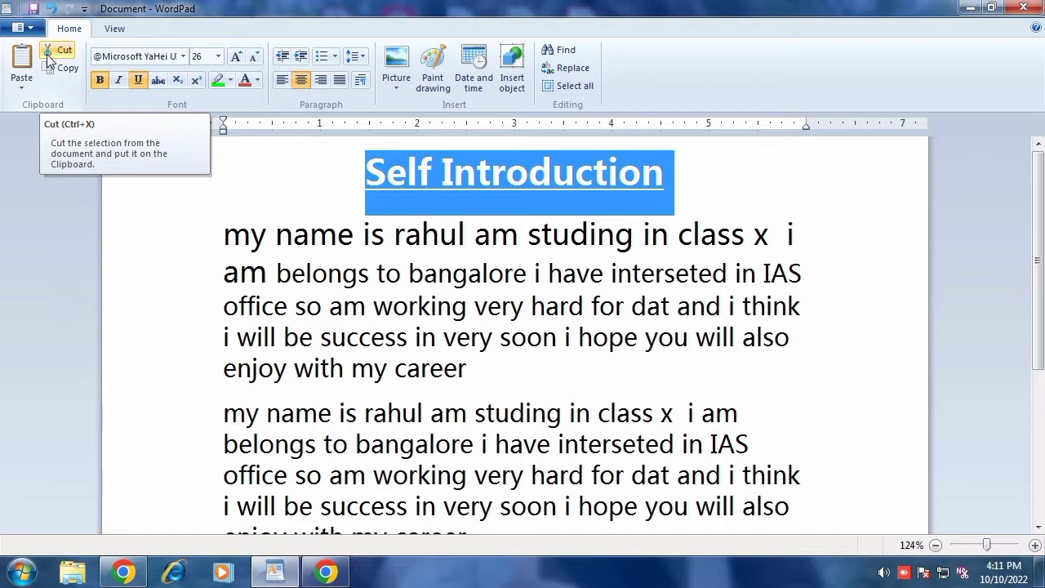
Step: Cut the 'Self Introduction' title and undo the cut, twice
left_click(368, 189)
left_click_drag(369, 183, 632, 196)
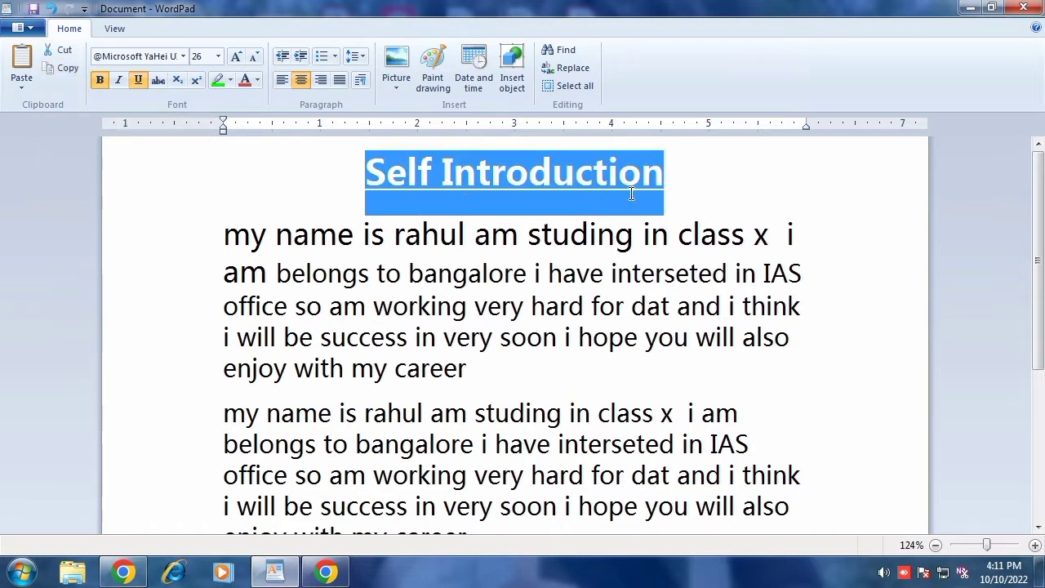
left_click(61, 52)
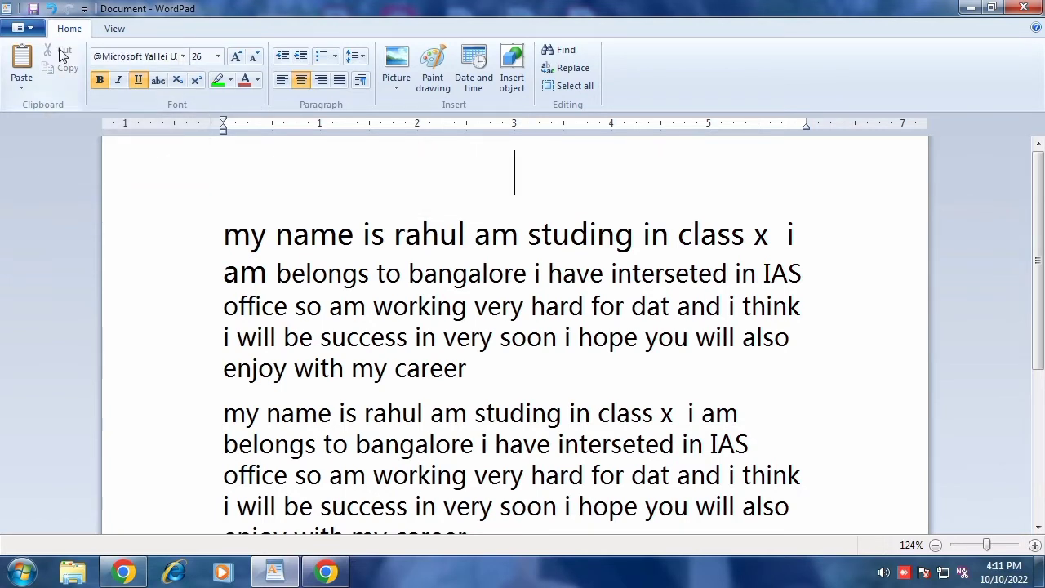
key("ctrl+z")
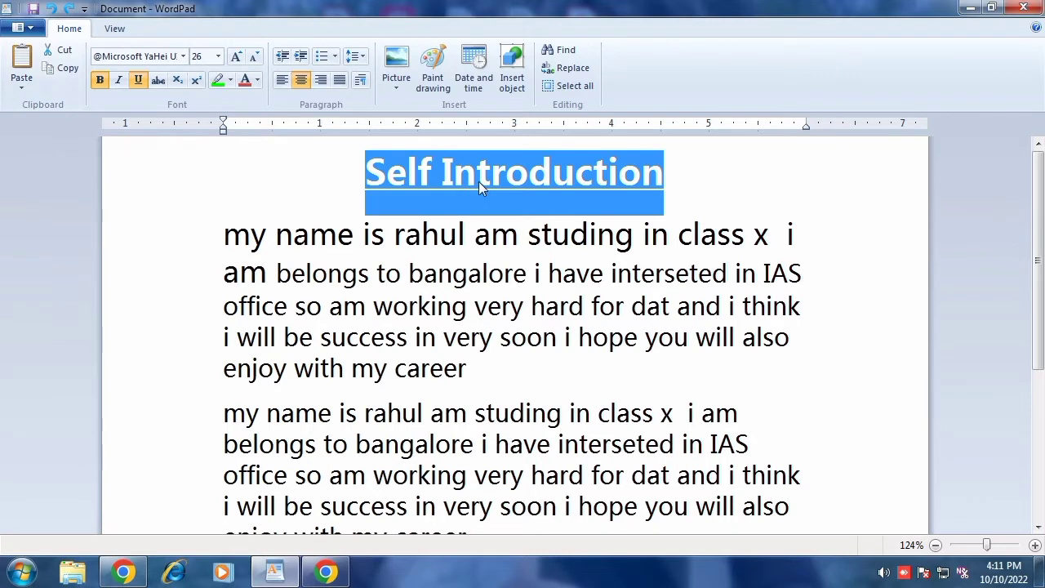
key("ctrl+x")
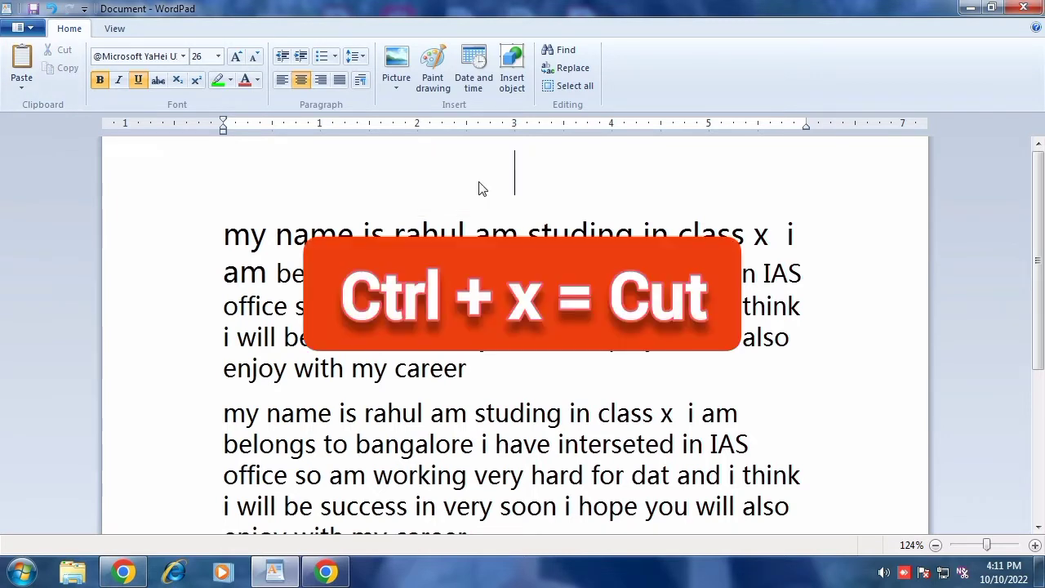
key("ctrl+z")
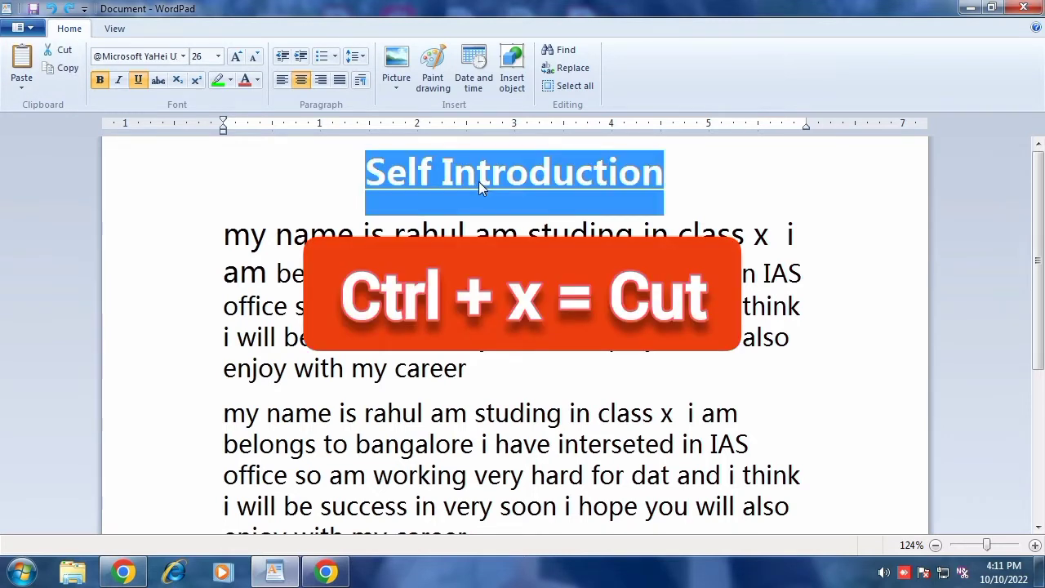
Step: Copy the 'Self Introduction' title and paste it back over the selected title
left_click(407, 176)
left_click_drag(371, 181, 598, 187)
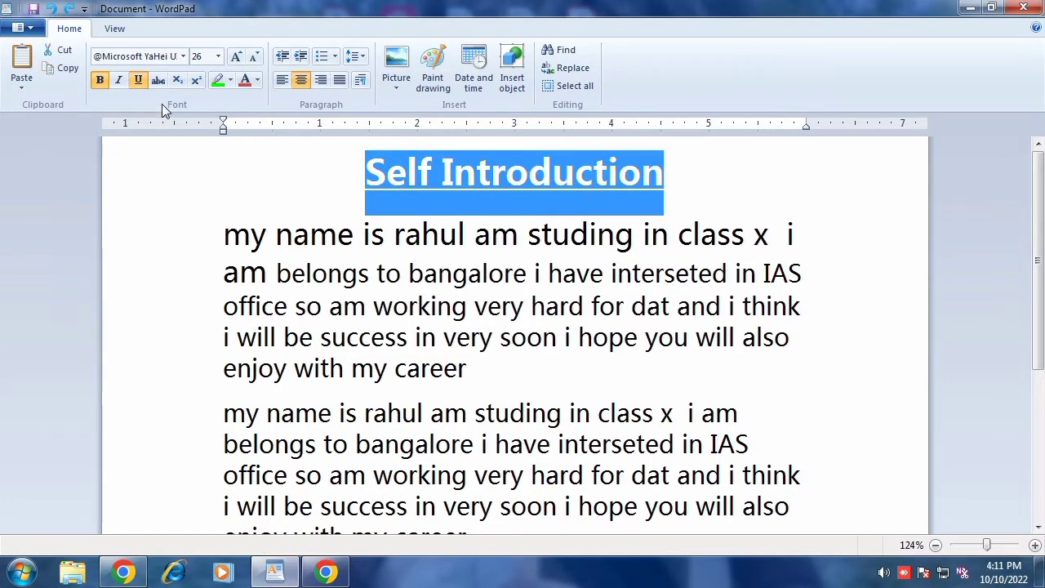
left_click(68, 71)
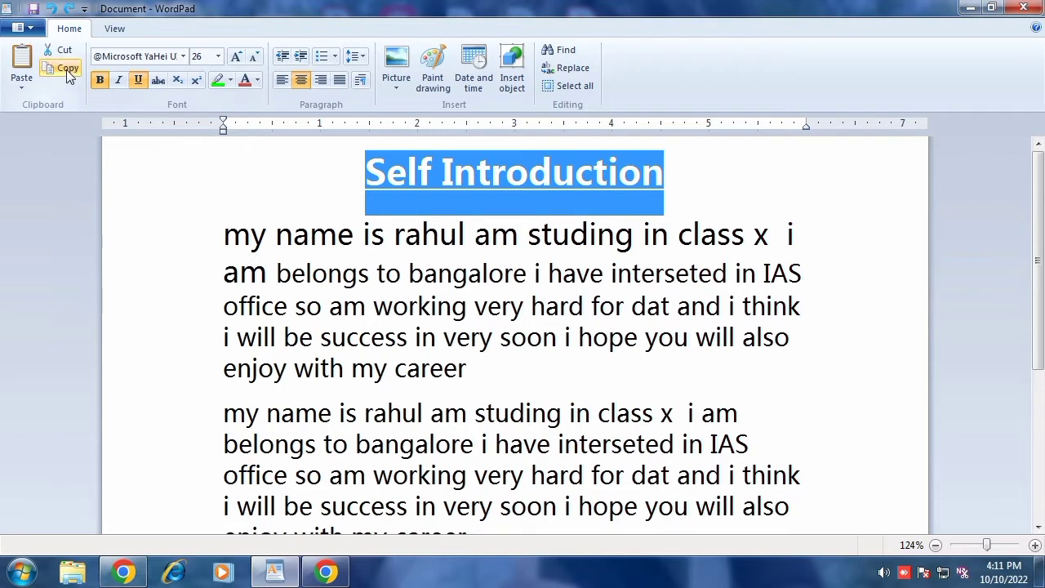
left_click(21, 83)
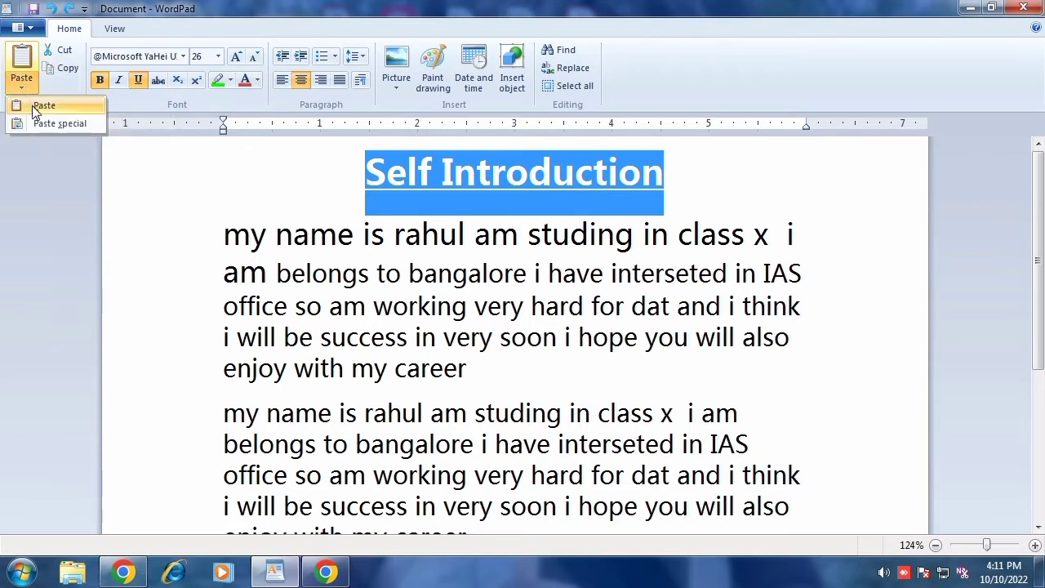
left_click(42, 106)
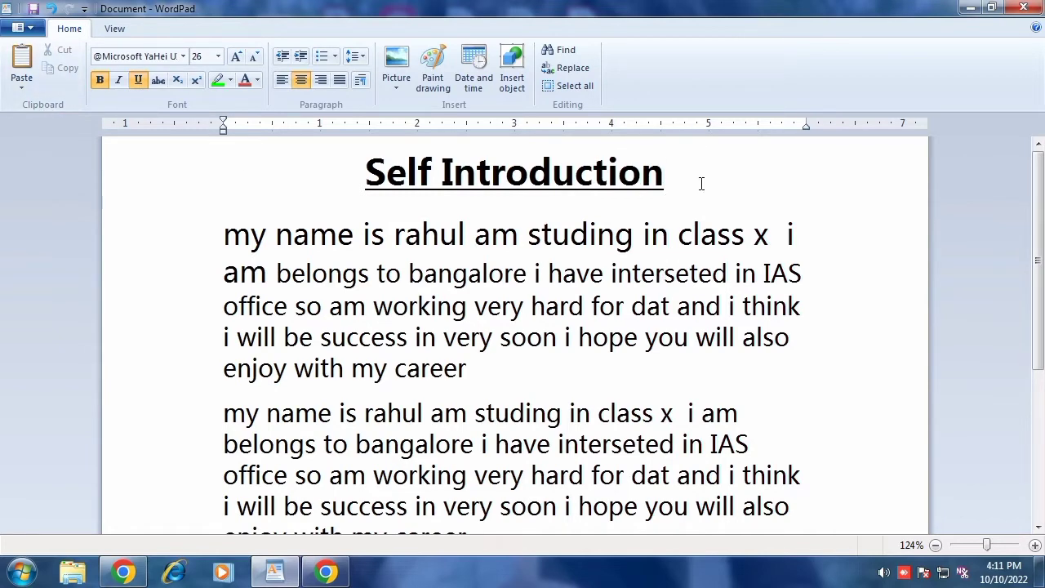
Step: Insert blank lines below the title and paste the copied title over the reselected title
key("Return")
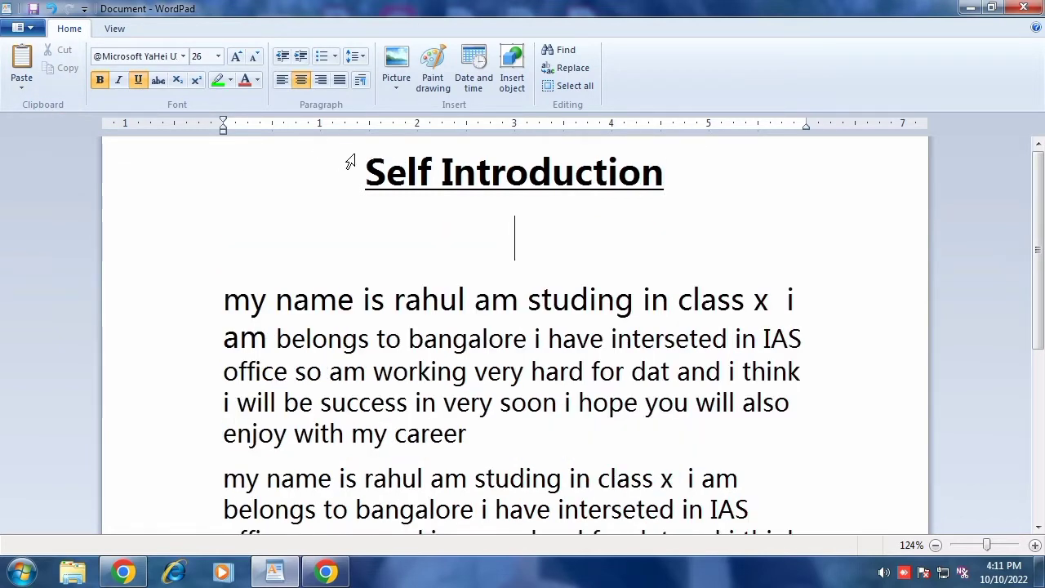
left_click_drag(367, 163, 624, 166)
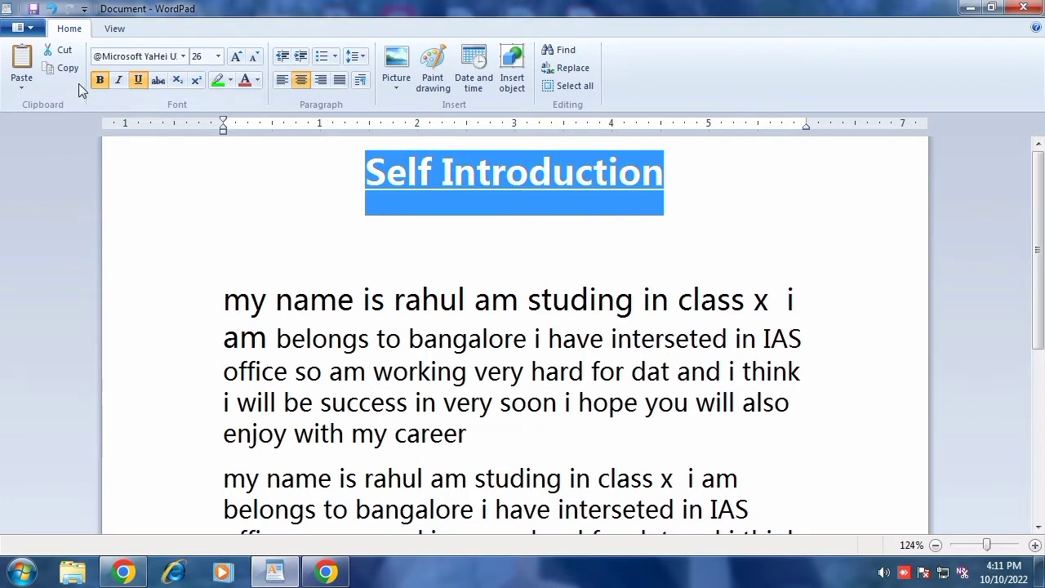
left_click(22, 85)
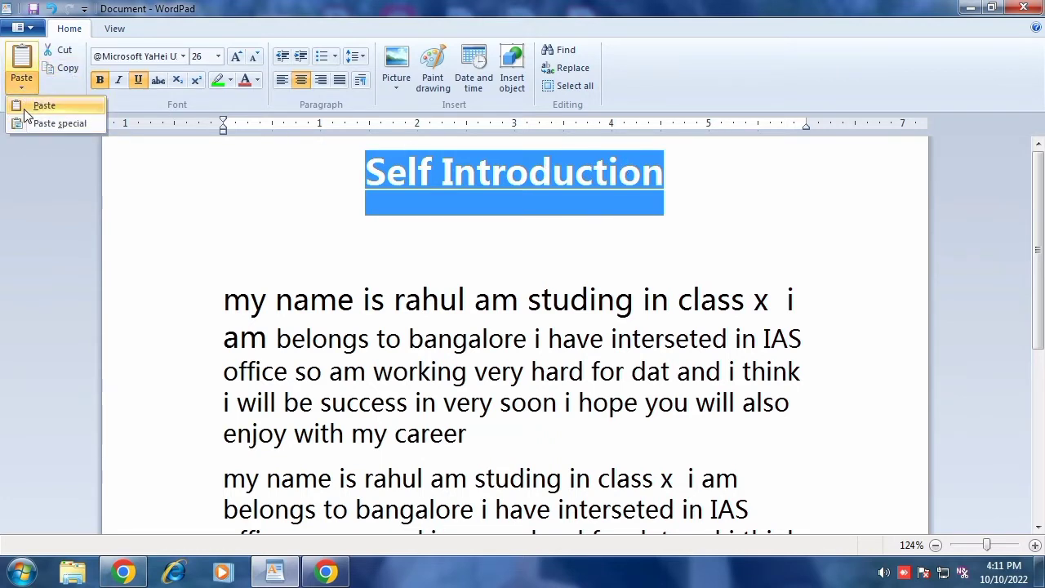
left_click(33, 106)
key("Return")
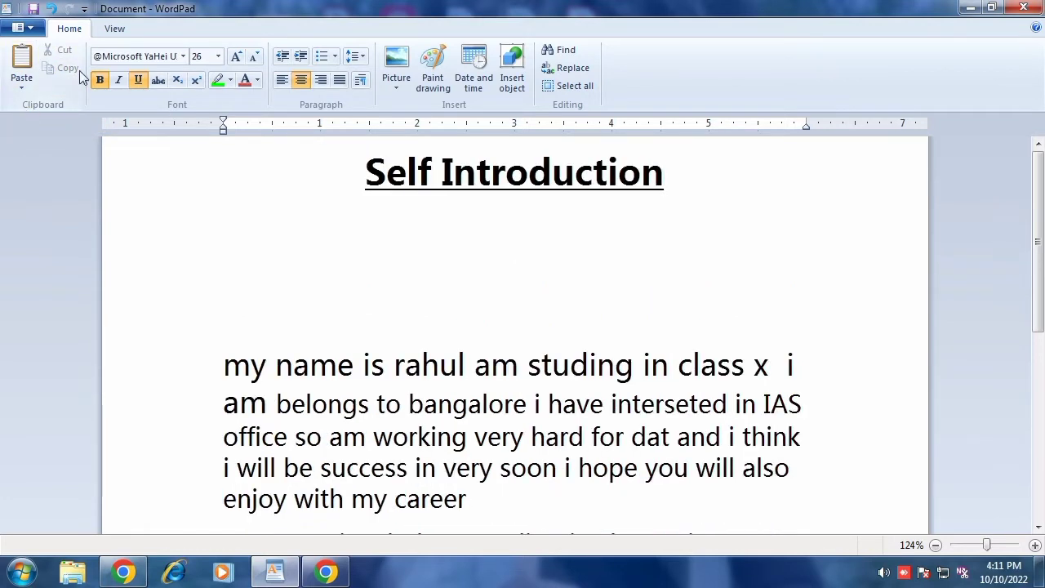
left_click(22, 85)
left_click(37, 123)
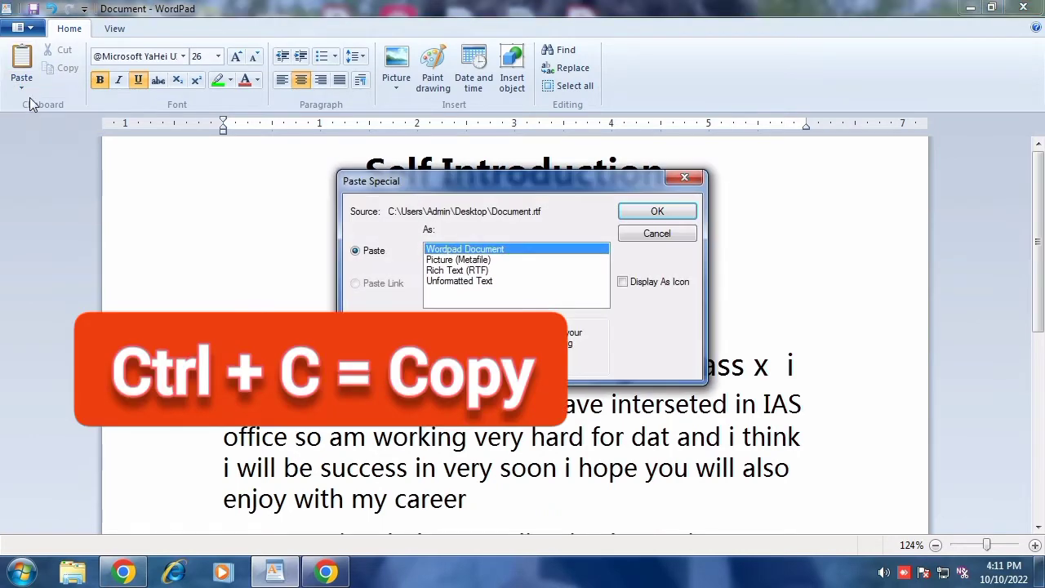
left_click(684, 178)
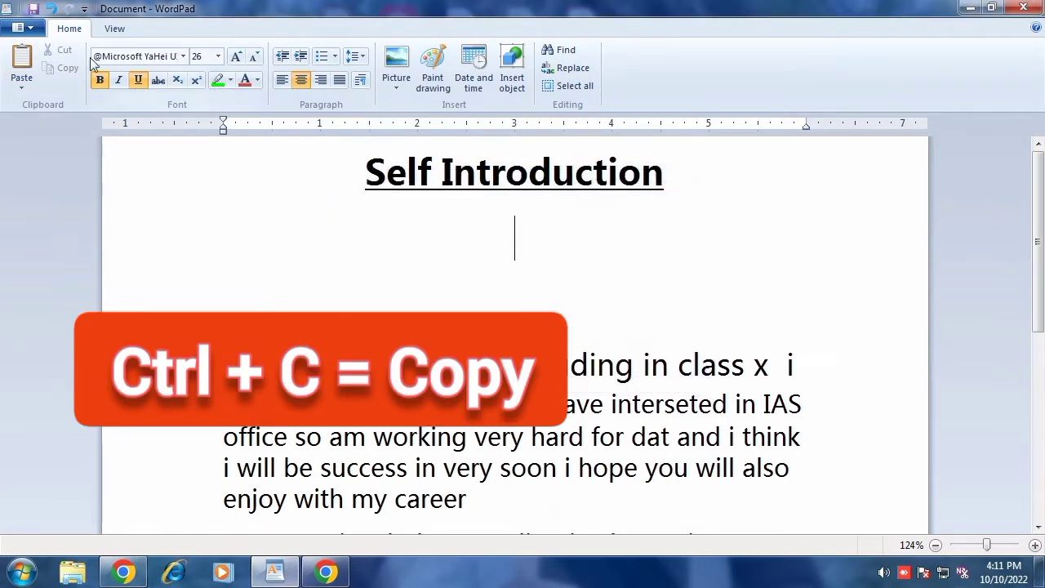
Step: Paste a copy of the title below it and undo the paste
left_click(31, 76)
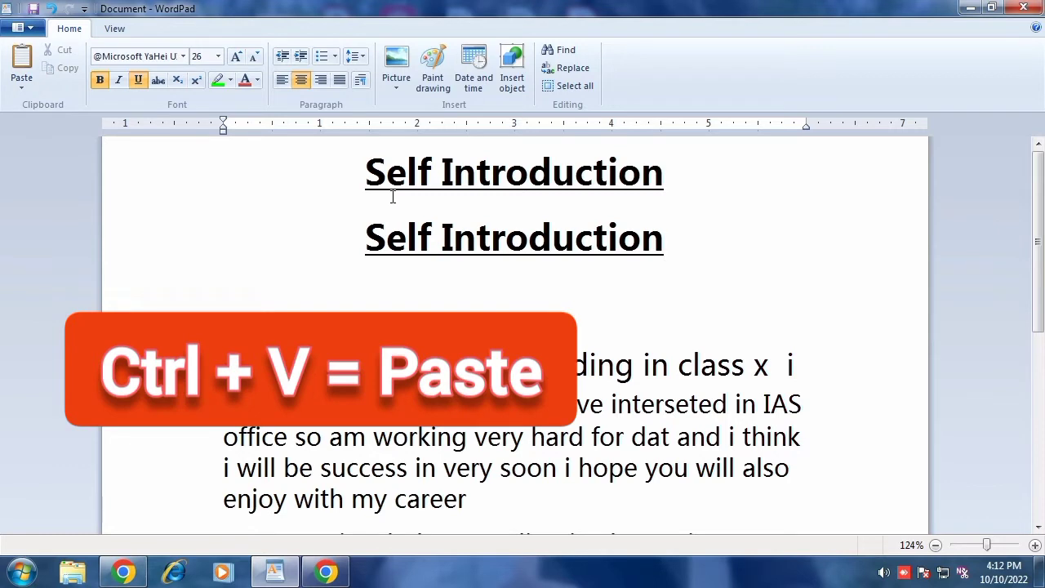
key("ctrl+z")
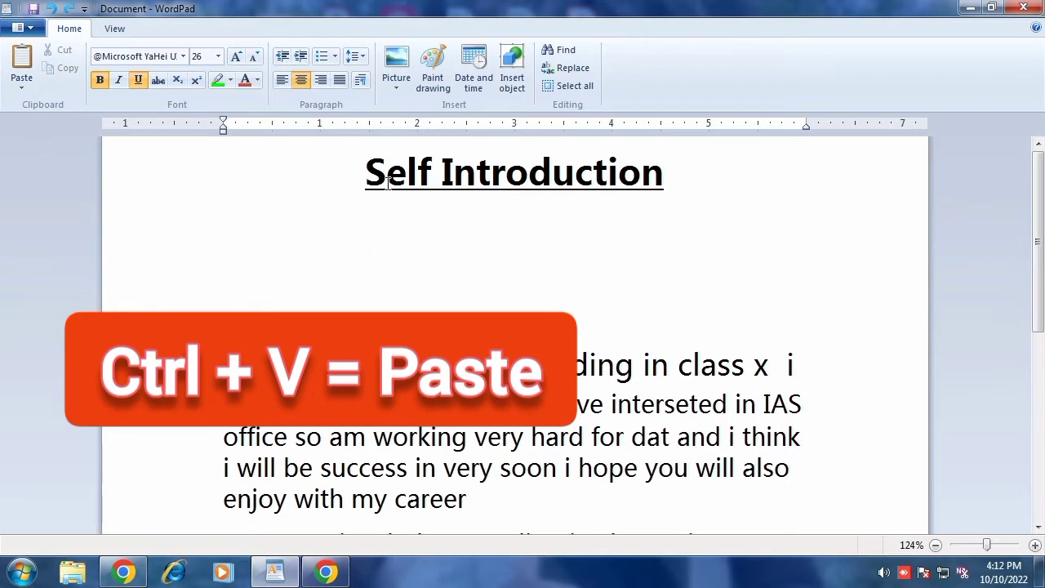
triple_click(359, 180)
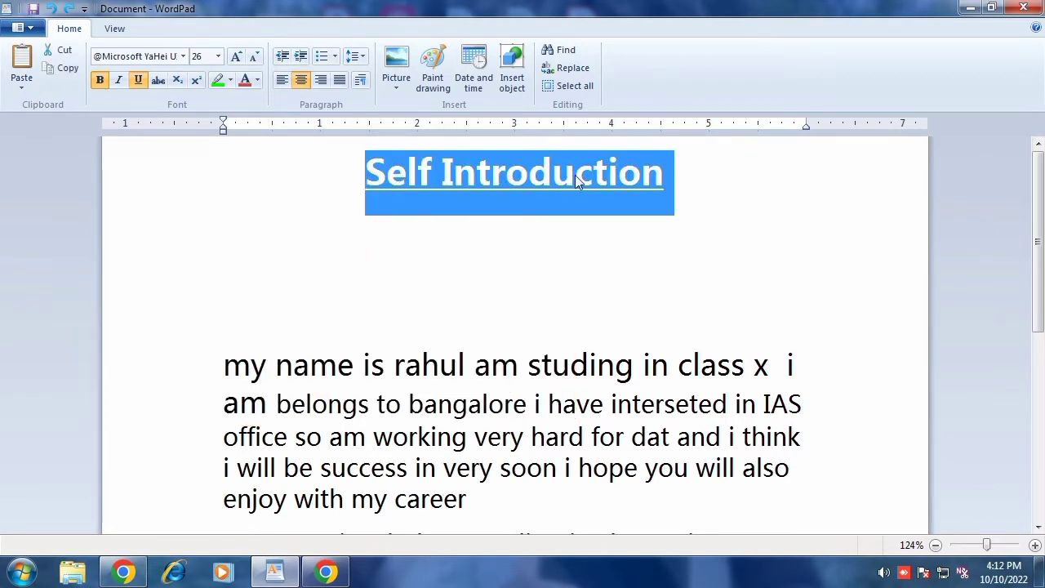
left_click(542, 227)
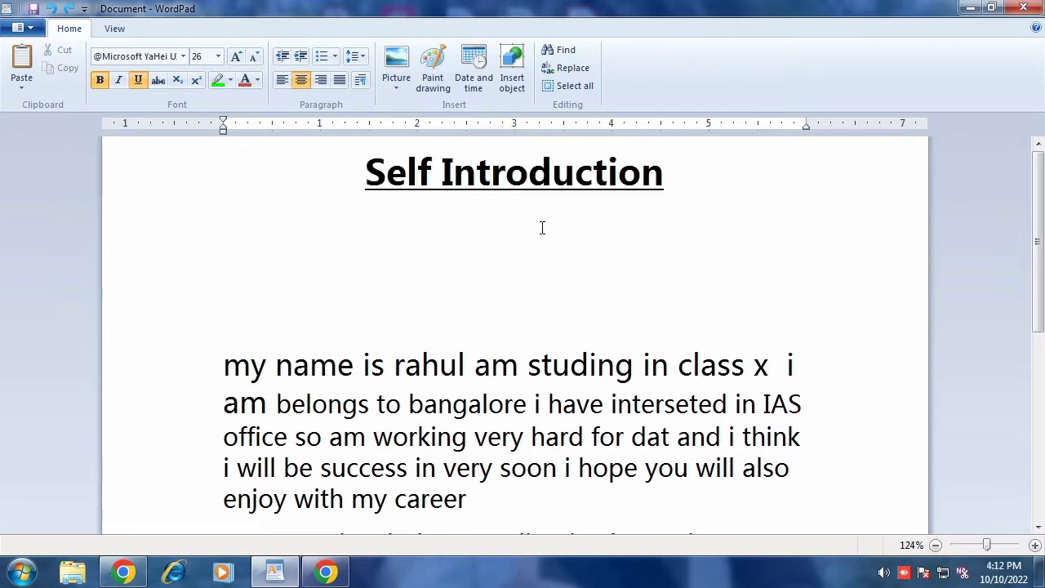
Step: Paste the title into the blank line, then delete the pasted copy and the extra blank lines
key("ctrl+v")
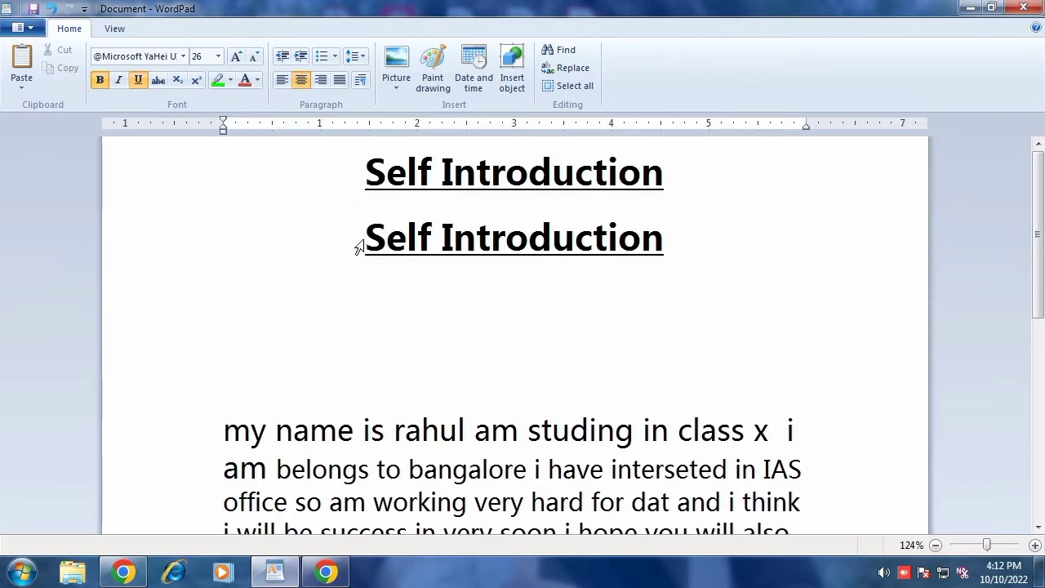
left_click_drag(359, 242, 628, 256)
key("Delete")
key("Delete")
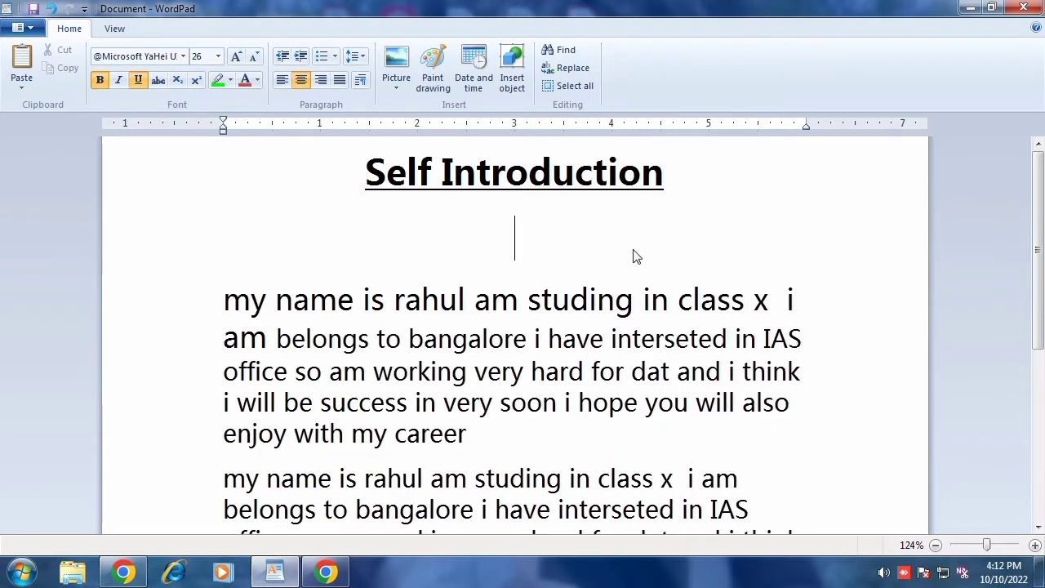
key("Delete")
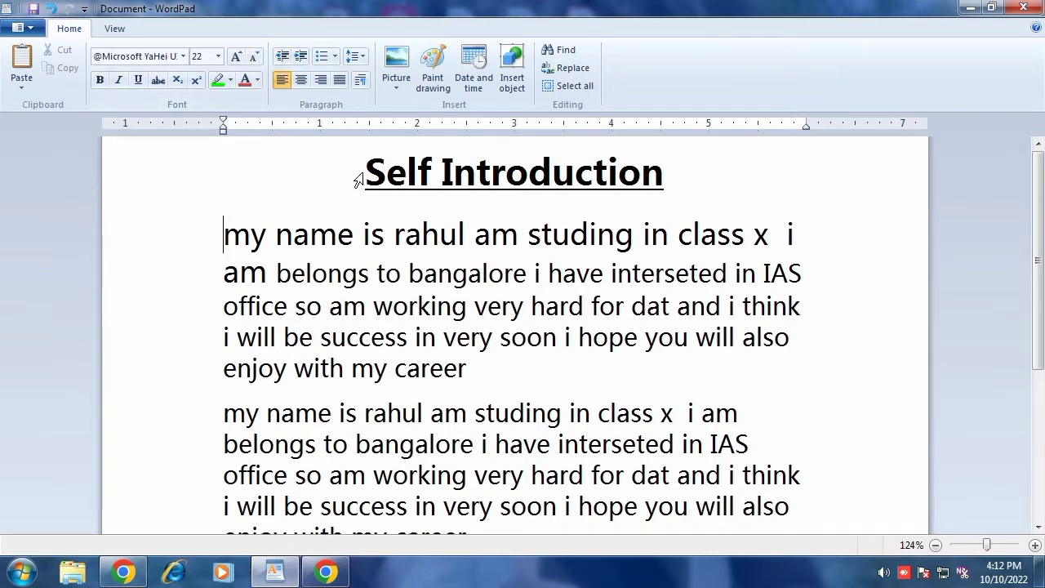
Step: Remove the underline and bold formatting from the 'Self Introduction' title
left_click_drag(356, 174, 618, 180)
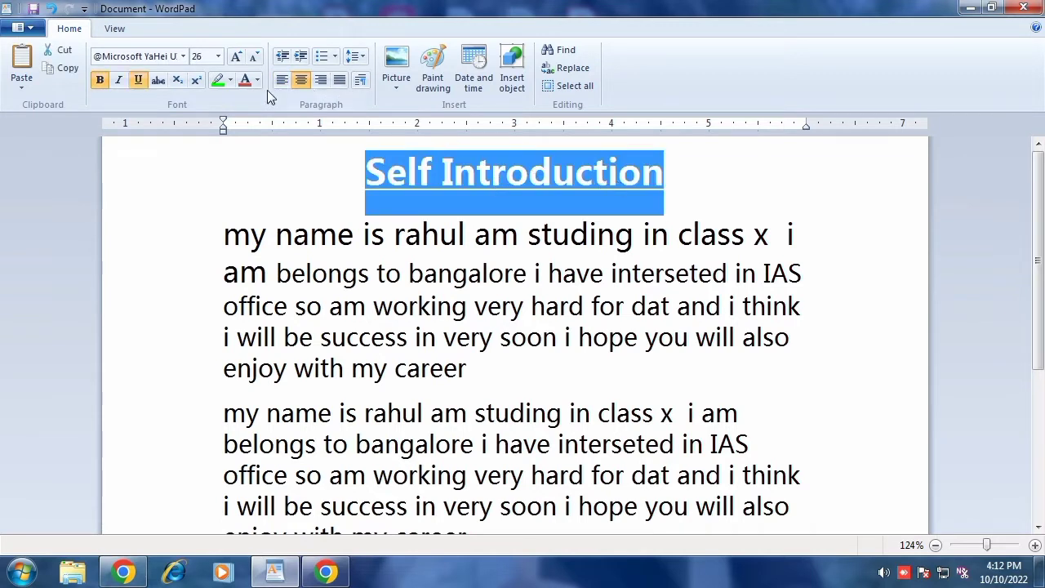
left_click(138, 80)
left_click(101, 81)
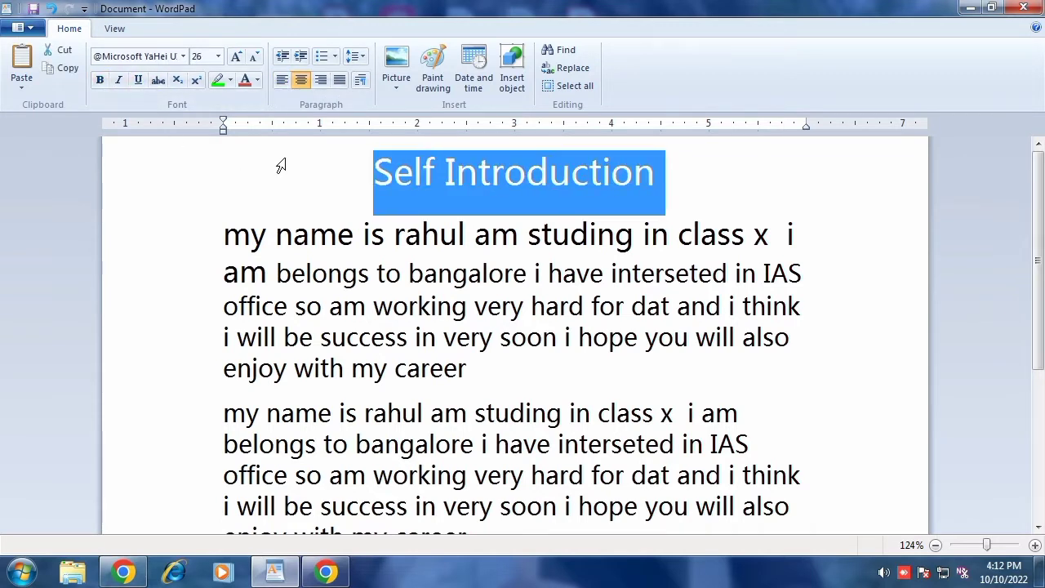
Step: Change the 'Self Introduction' title font to Bowlby One SC
left_click(399, 188)
triple_click(368, 185)
left_click(183, 57)
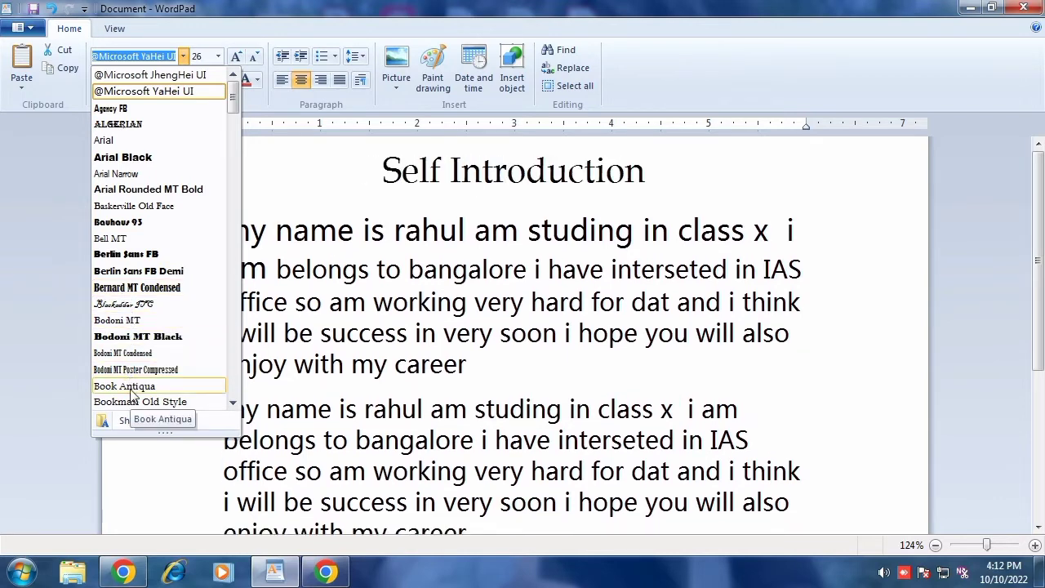
scroll(132, 367, "down", 2)
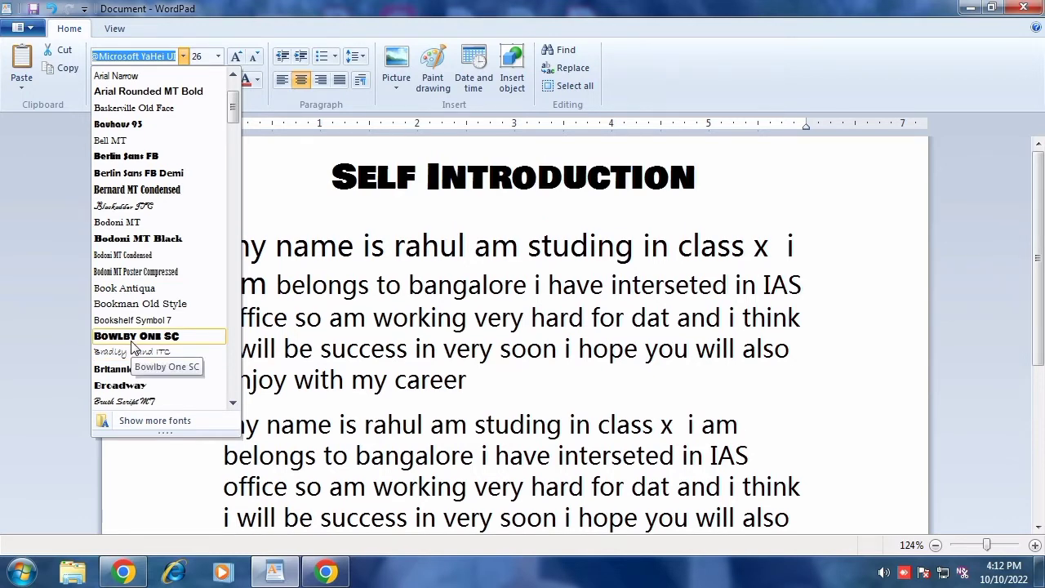
left_click(131, 338)
left_click(451, 186)
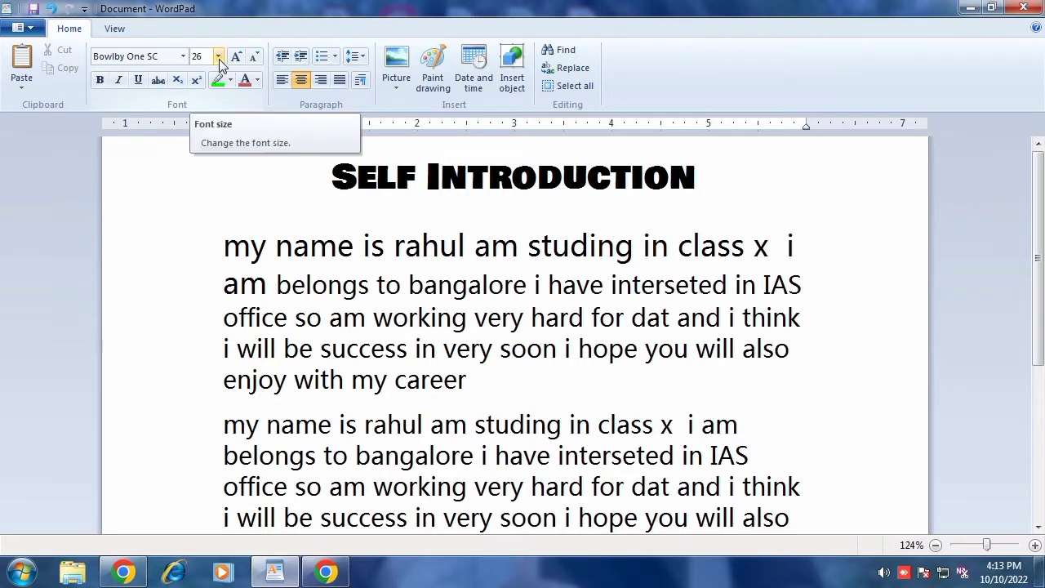
Step: Set the title's font size to 14, then enlarge it step by step with Grow font up to 90
triple_click(450, 196)
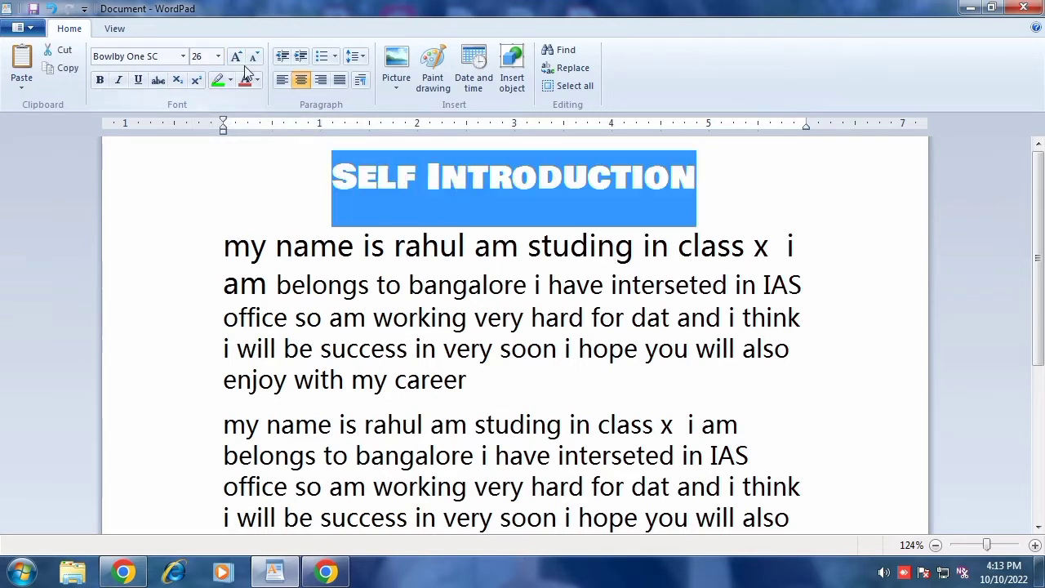
left_click(218, 56)
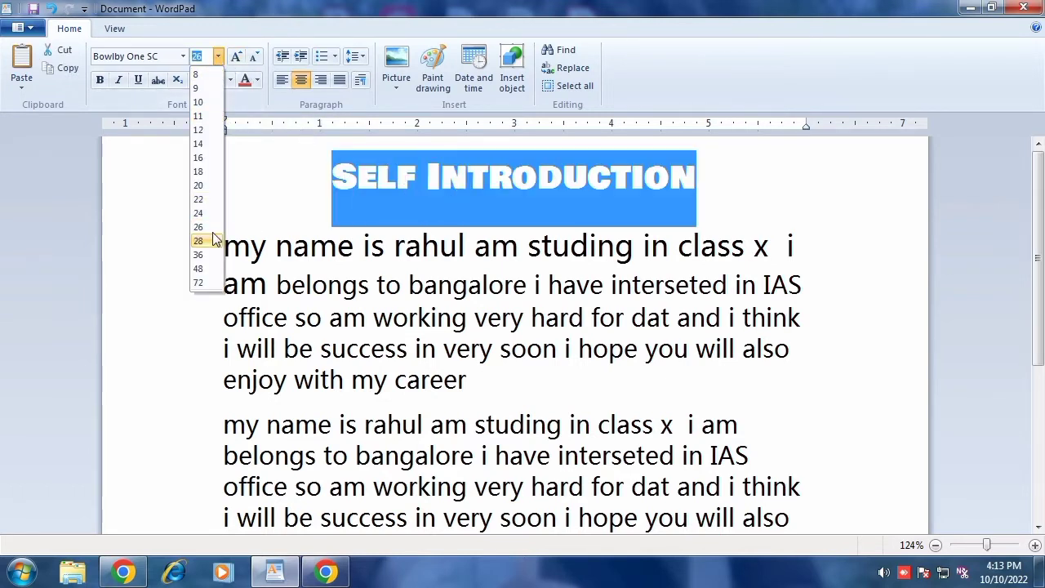
left_click(201, 145)
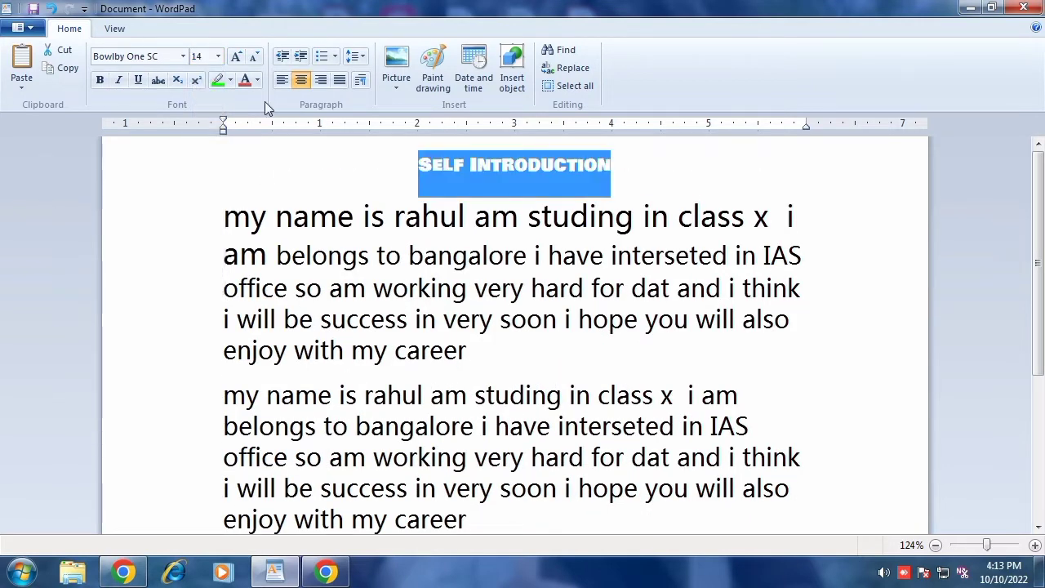
left_click(236, 57)
left_click(237, 57)
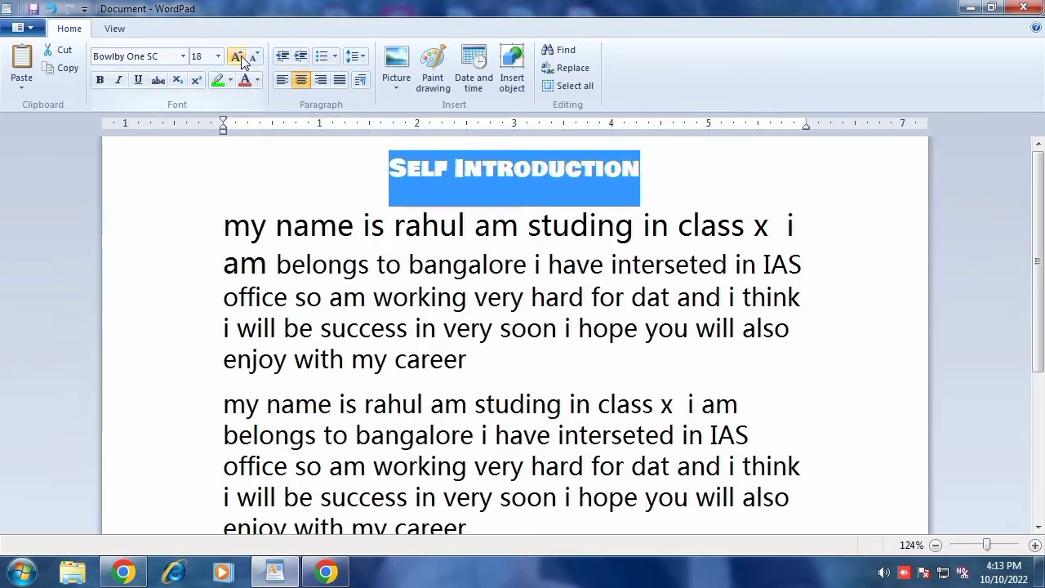
left_click(237, 57)
left_click(236, 57)
left_click(241, 59)
left_click(242, 59)
left_click(242, 59)
left_click(241, 59)
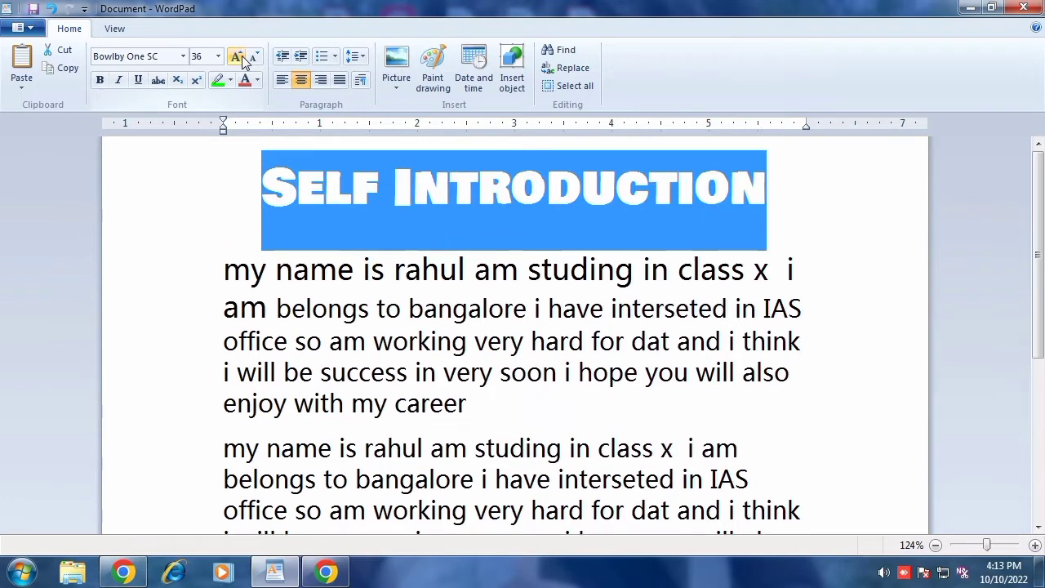
left_click(242, 59)
left_click(241, 58)
left_click(242, 59)
left_click(242, 59)
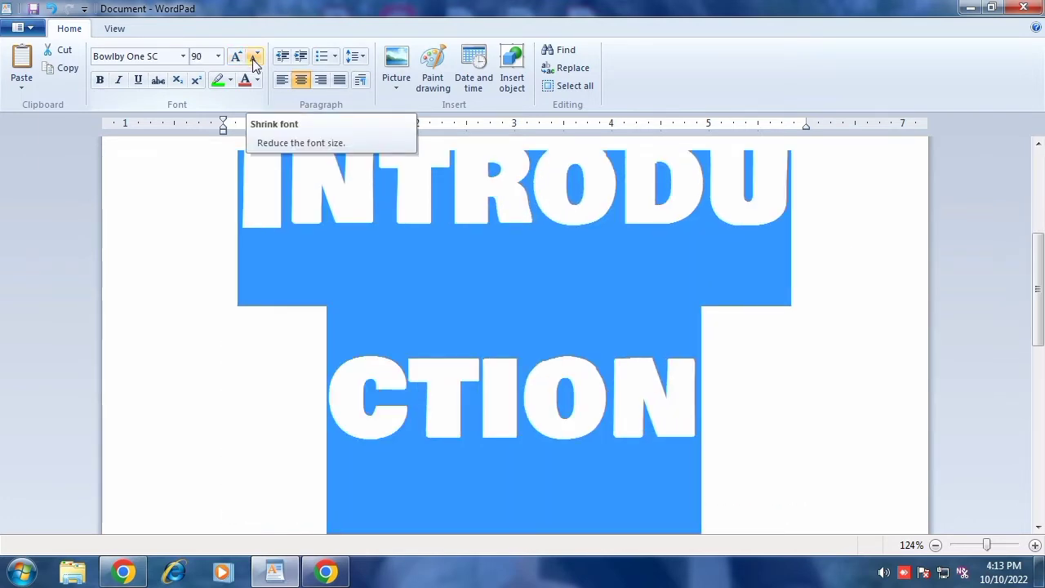
Step: Shrink the title's font size step by step down to 24 and toggle bold on and off
left_click(253, 62)
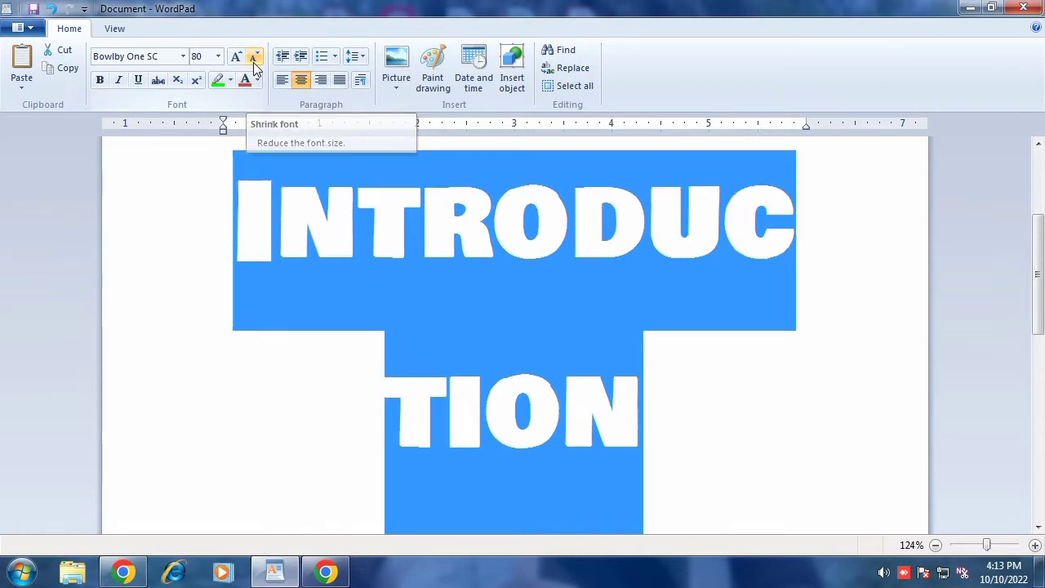
left_click(253, 63)
left_click(253, 62)
left_click(254, 62)
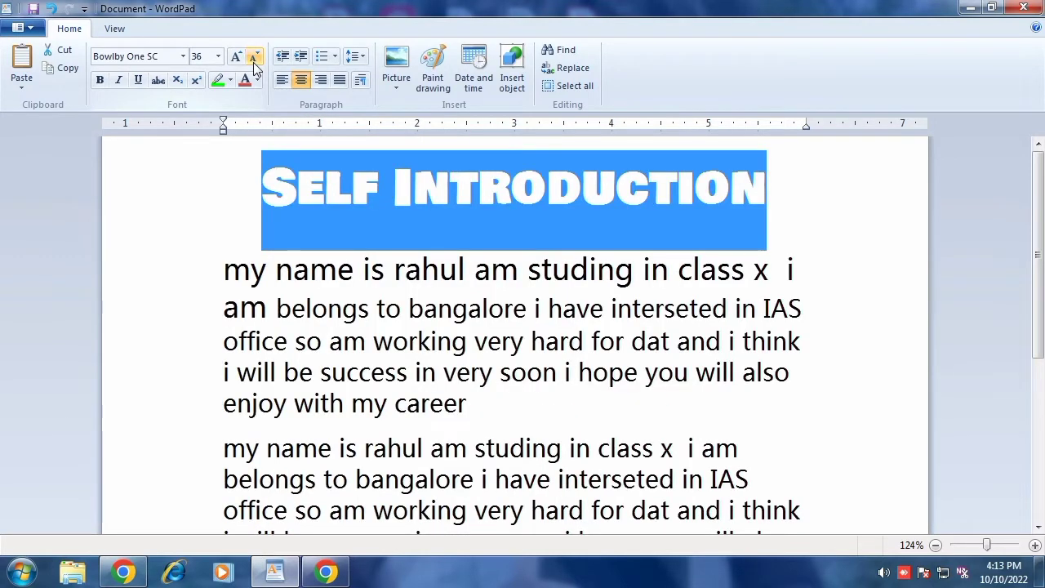
left_click(253, 62)
left_click(253, 62)
left_click(253, 62)
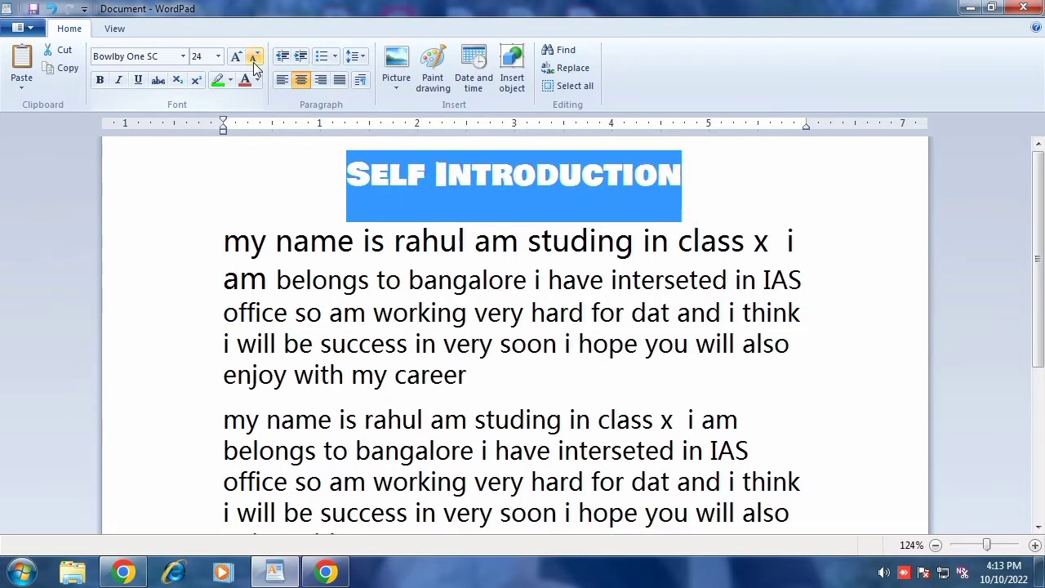
left_click(104, 85)
left_click(103, 85)
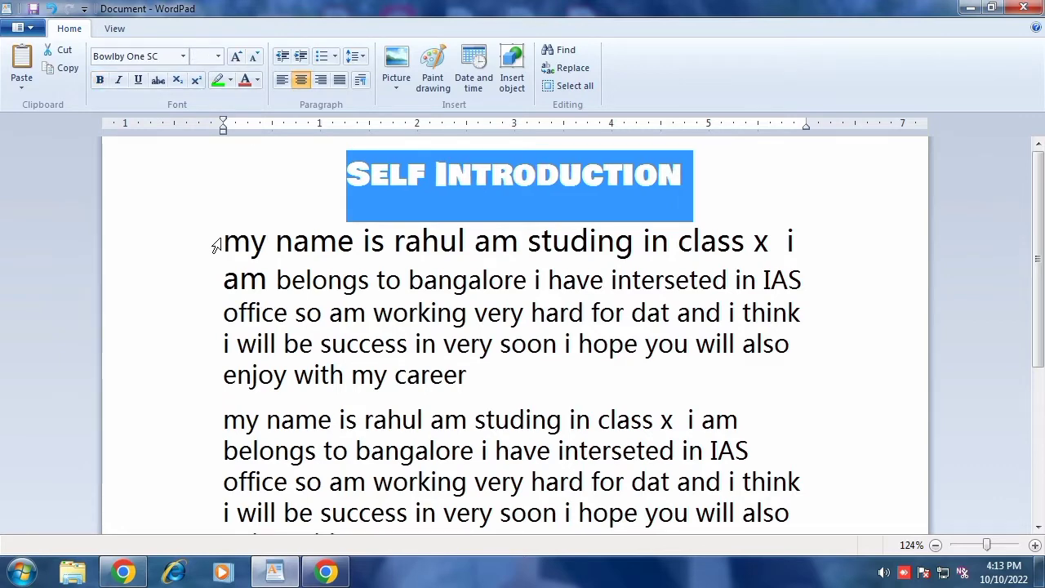
Step: Make the first paragraph bold
left_click_drag(217, 243, 466, 374)
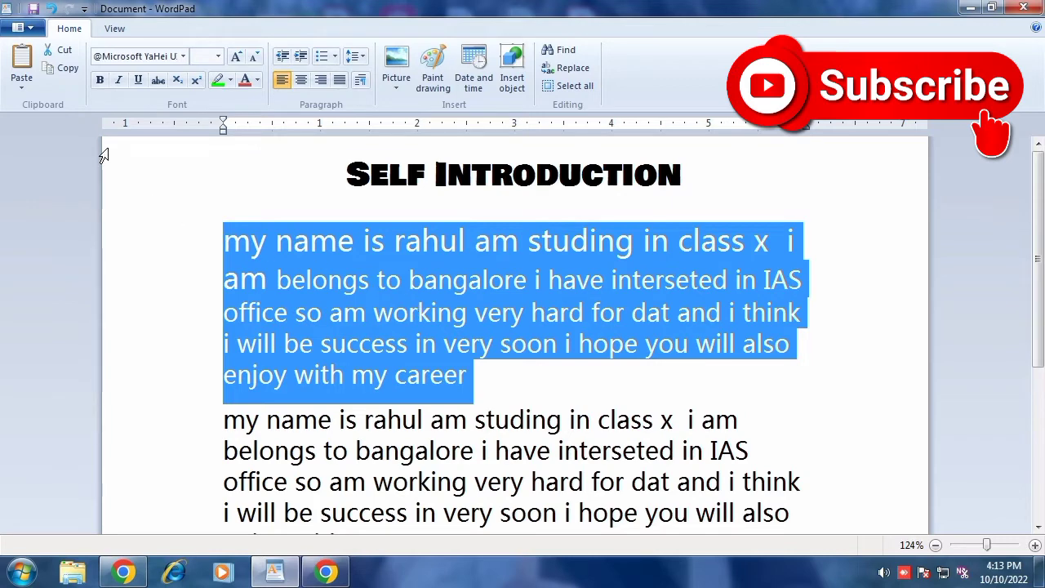
left_click(102, 83)
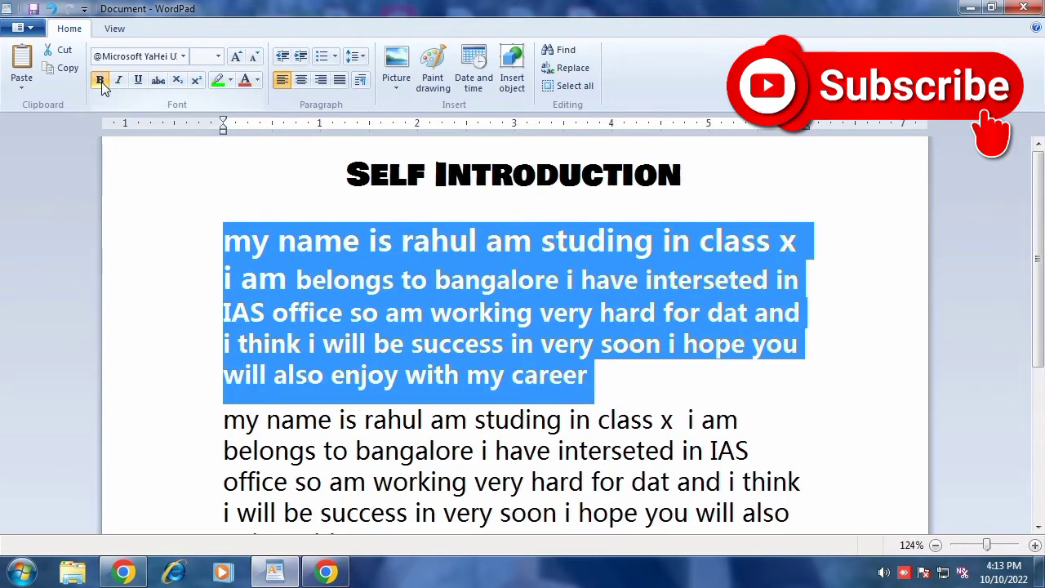
left_click(101, 82)
left_click(102, 82)
Step: Apply italic to the first paragraph and then remove it again
left_click(334, 286)
left_click_drag(224, 238, 599, 375)
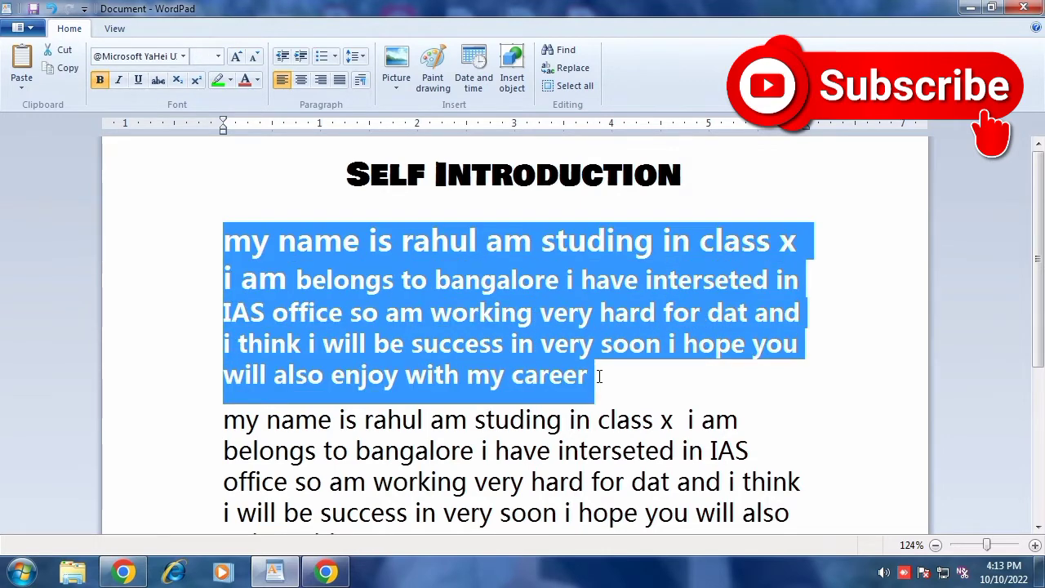
left_click(119, 81)
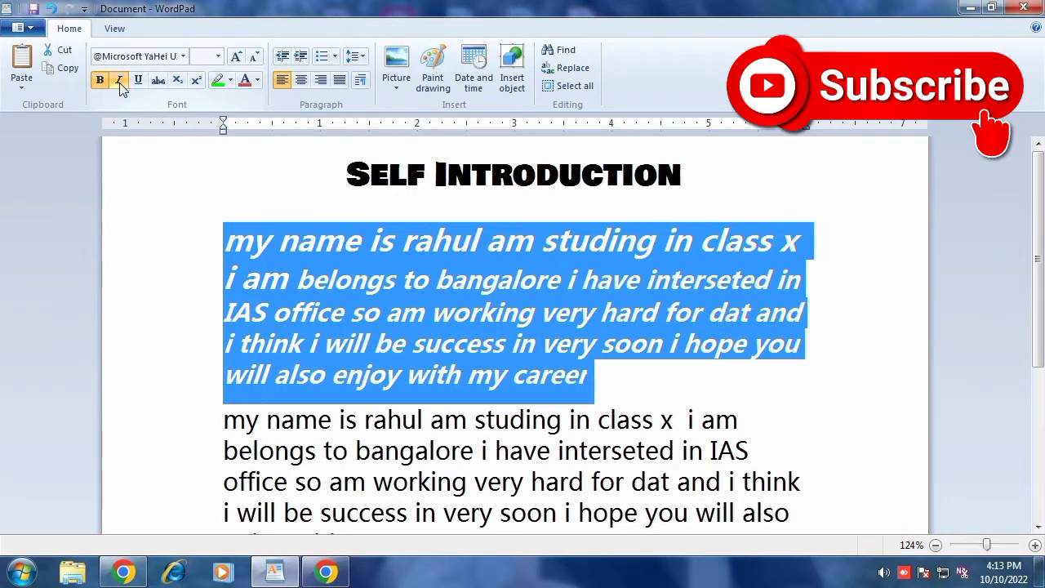
left_click(119, 83)
left_click(119, 82)
left_click(119, 82)
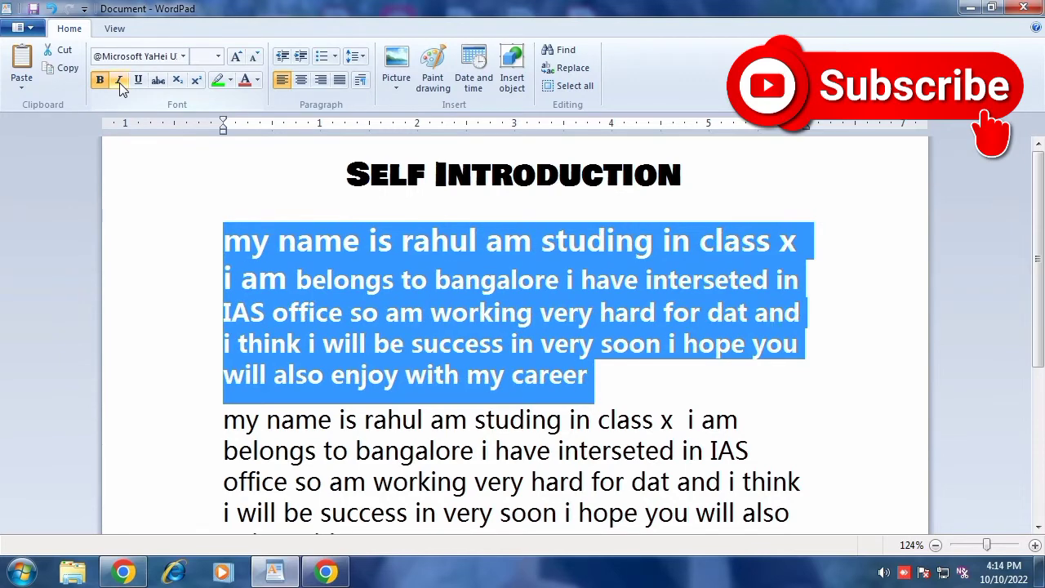
Step: Underline the 'Self Introduction' title
left_click(300, 194)
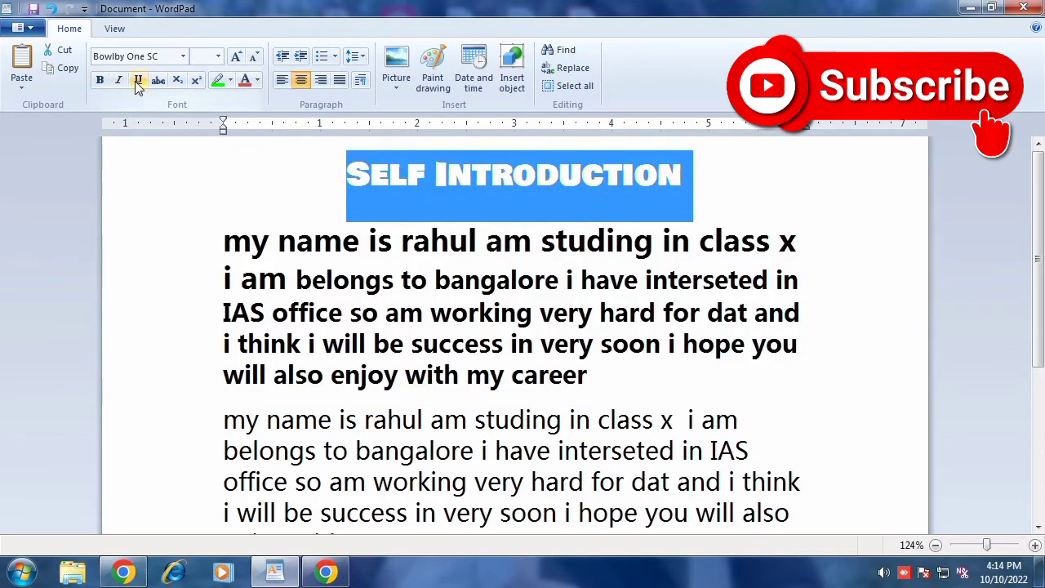
left_click(631, 359)
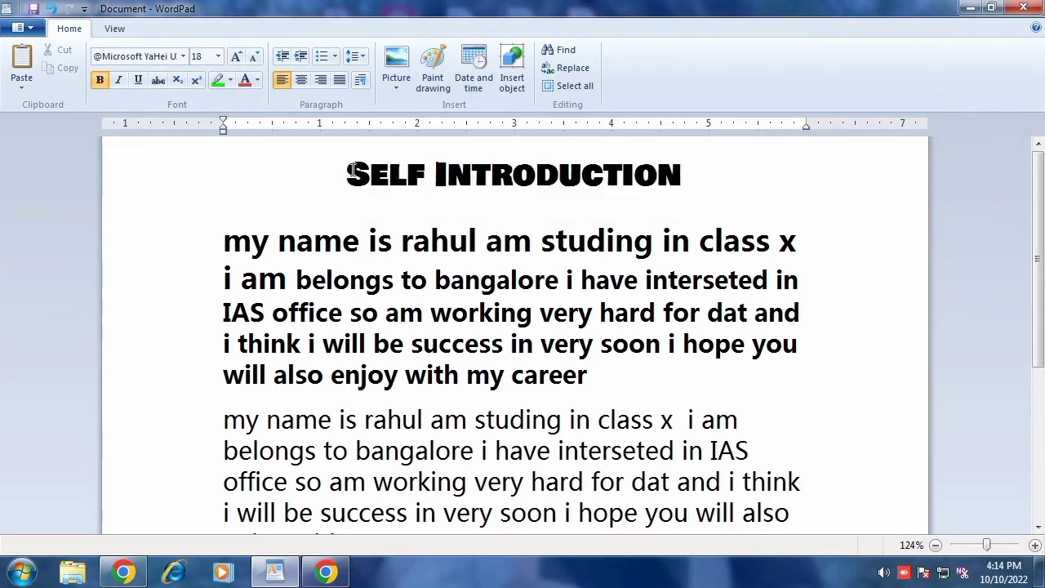
left_click_drag(351, 173, 660, 181)
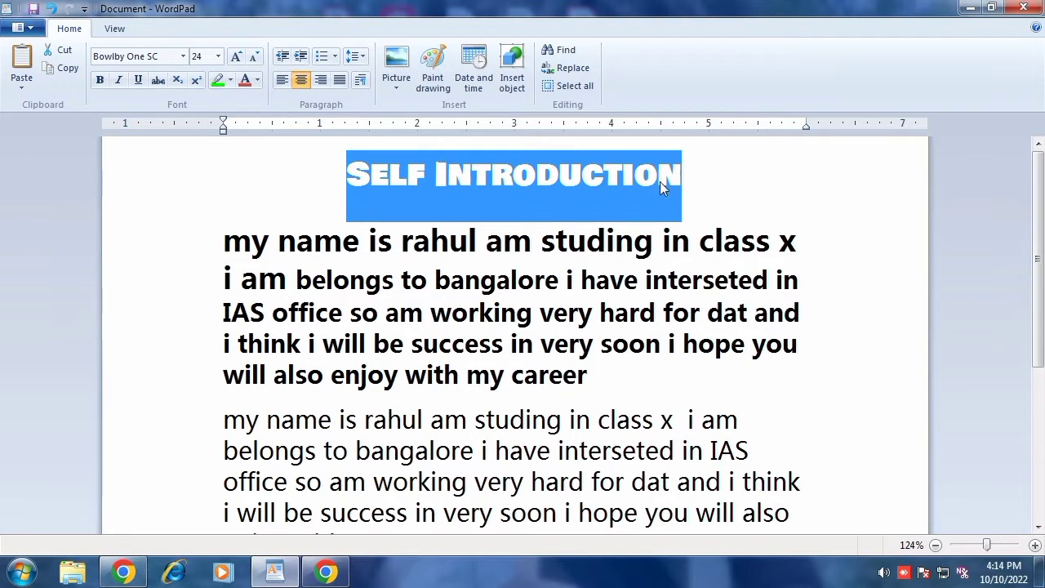
left_click(139, 81)
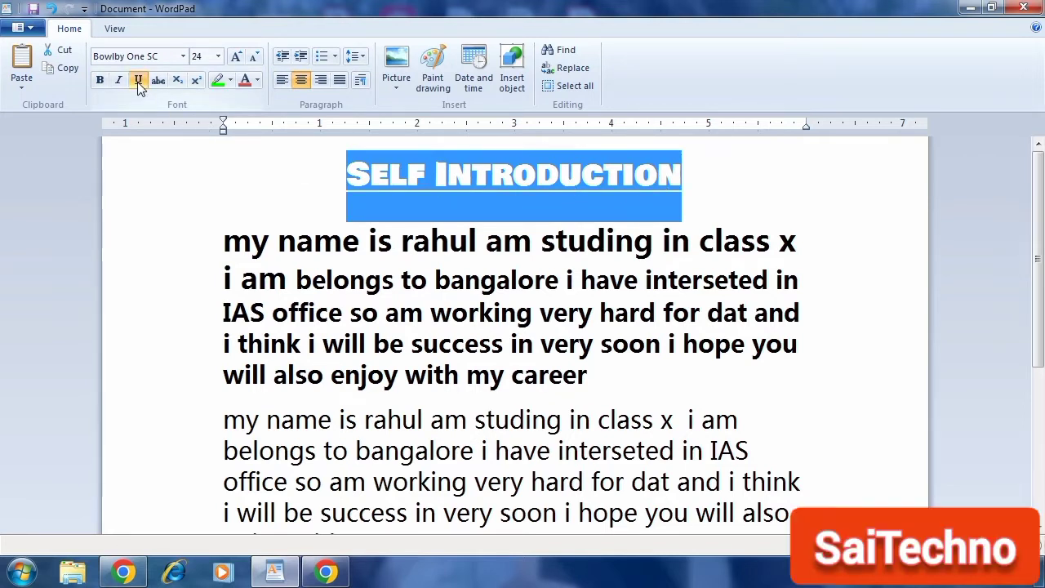
left_click(722, 181)
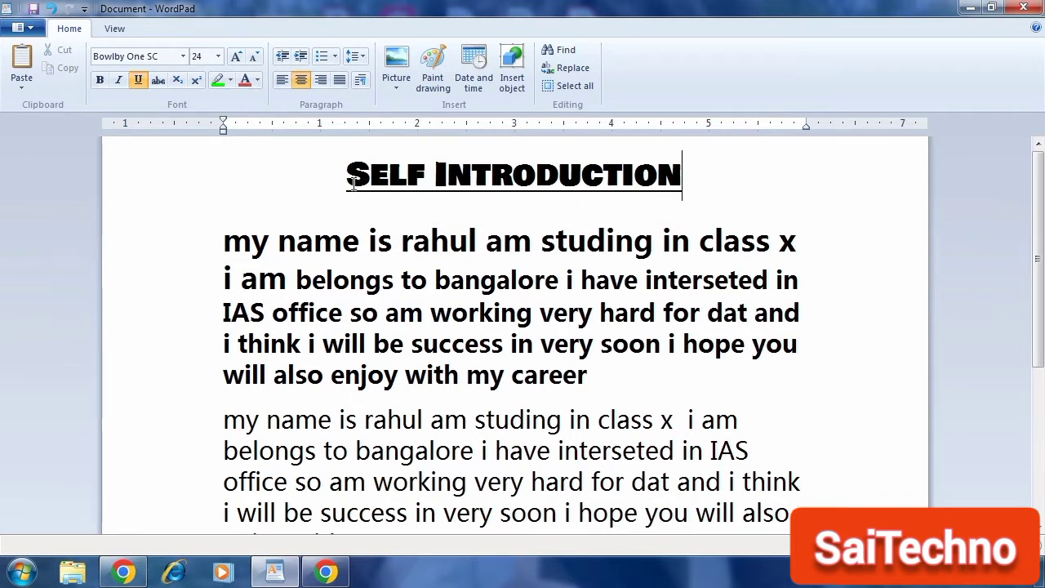
Step: Apply strikethrough to the word 'bangalore' in the first paragraph
left_click(320, 182)
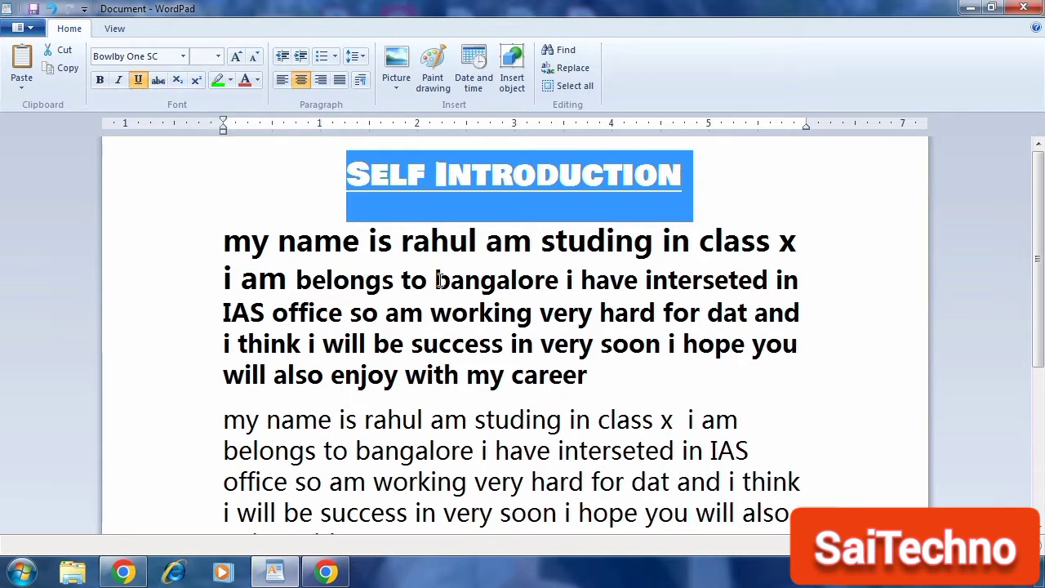
left_click_drag(439, 280, 557, 283)
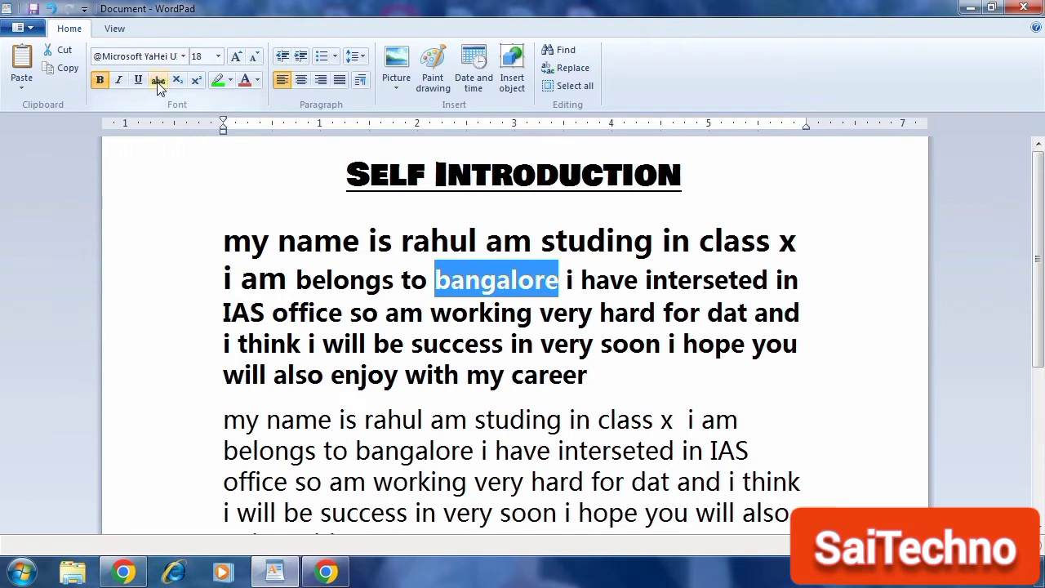
left_click(532, 313)
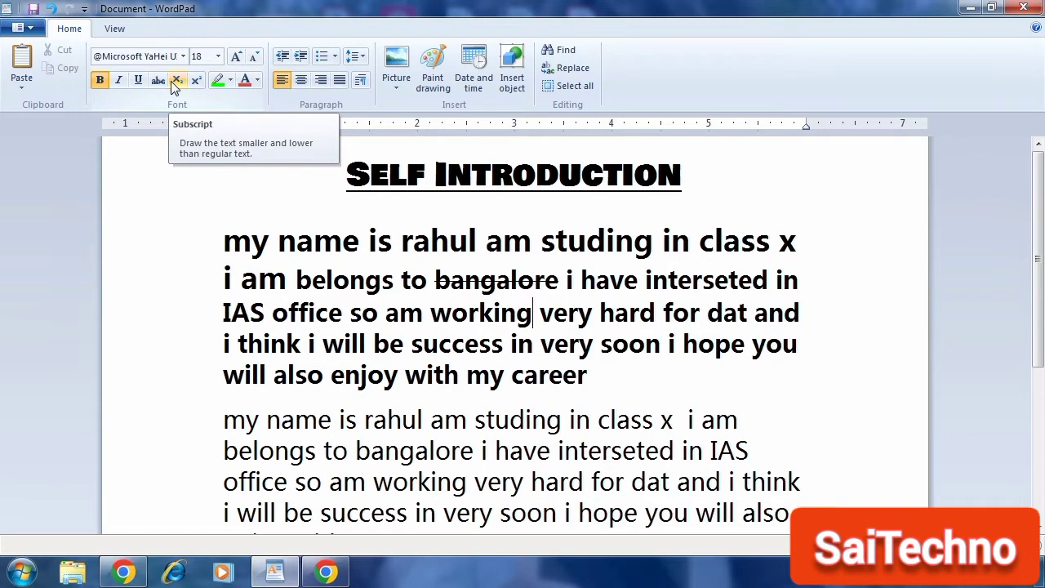
Step: Insert a new line above the first paragraph and enter H2O on it
left_click(225, 246)
key("Return")
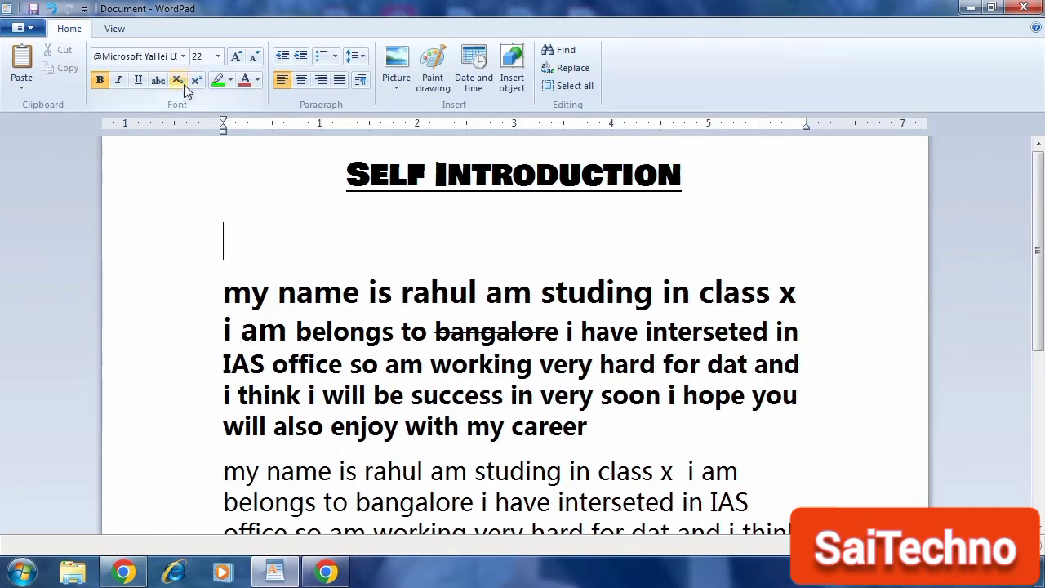
type("h2")
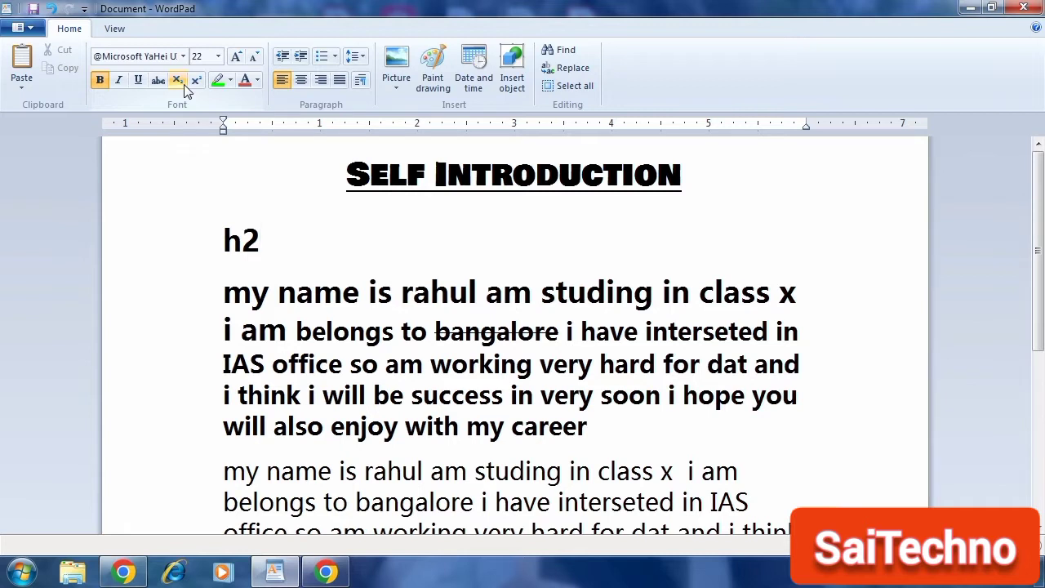
key("BackSpace")
key("BackSpace")
type("H")
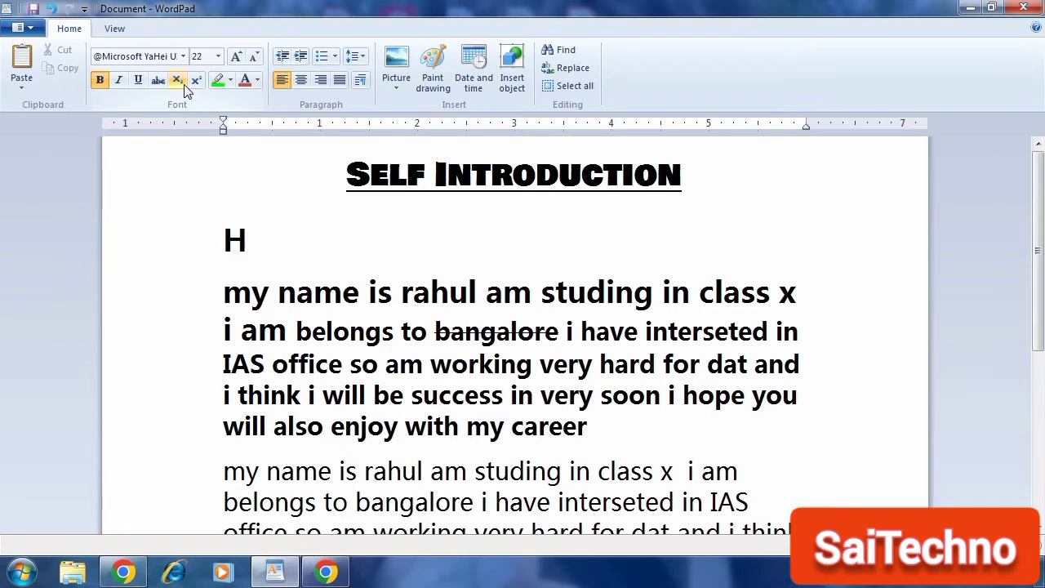
type("2O")
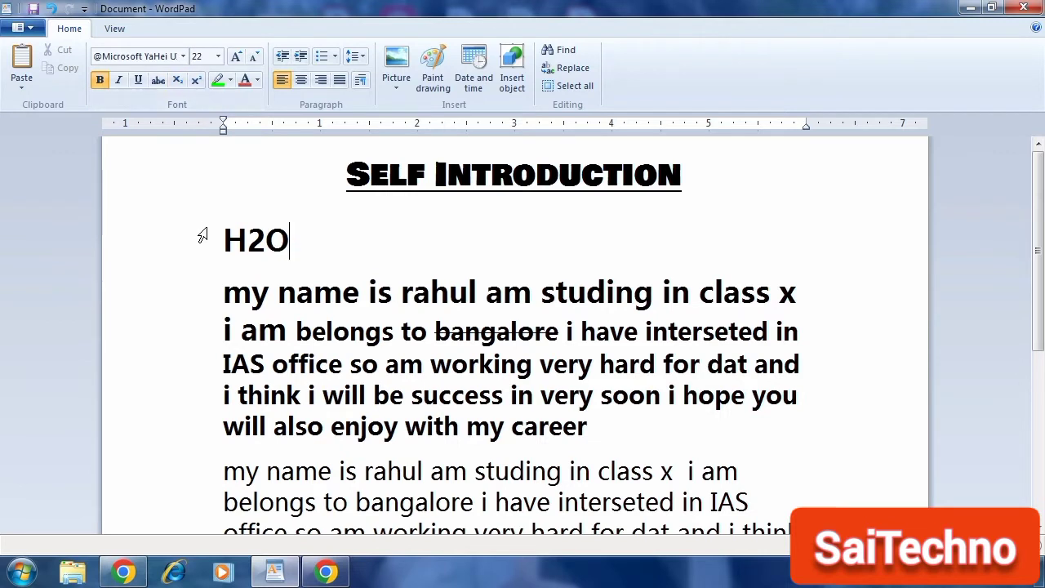
Step: Make the 2 in H2O subscript, then undo the change
left_click_drag(248, 244, 262, 247)
left_click(177, 81)
left_click(327, 230)
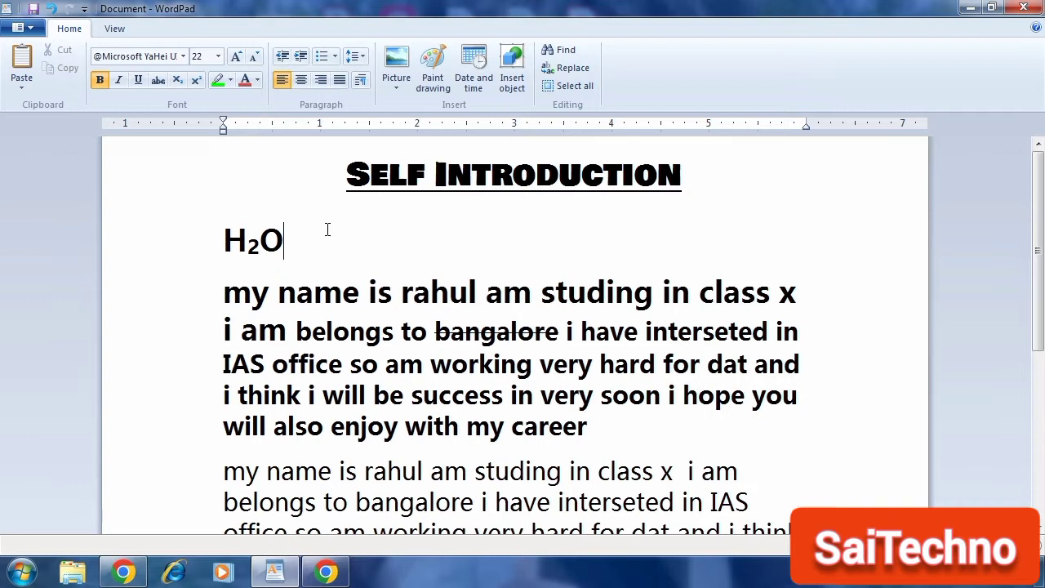
key("ctrl+z")
Step: Add 5125 on the same line after H2O
left_click(368, 252)
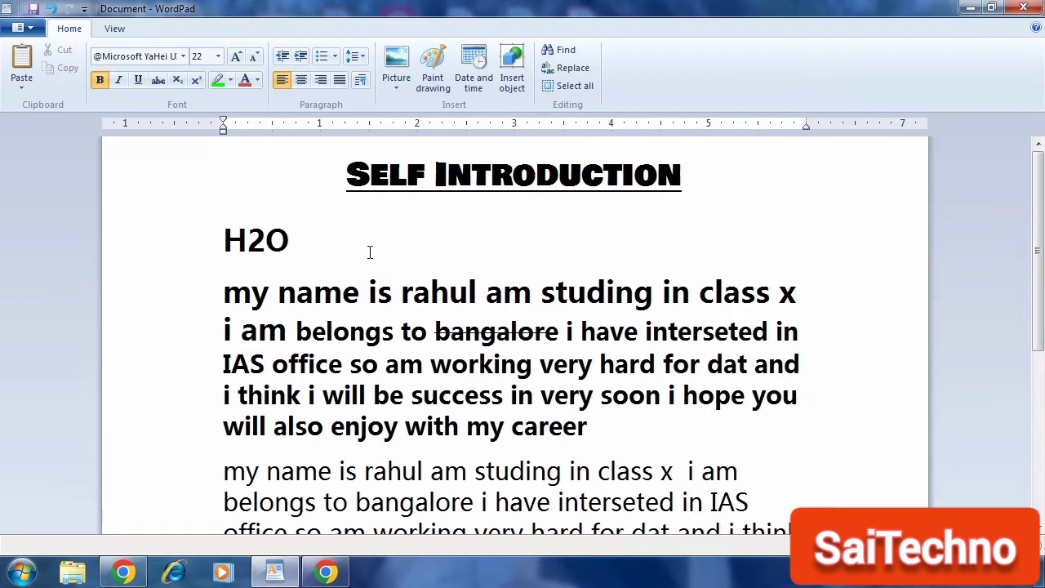
type("5125")
Step: Make the final 5 of 5125 superscript
left_click_drag(326, 241, 397, 241)
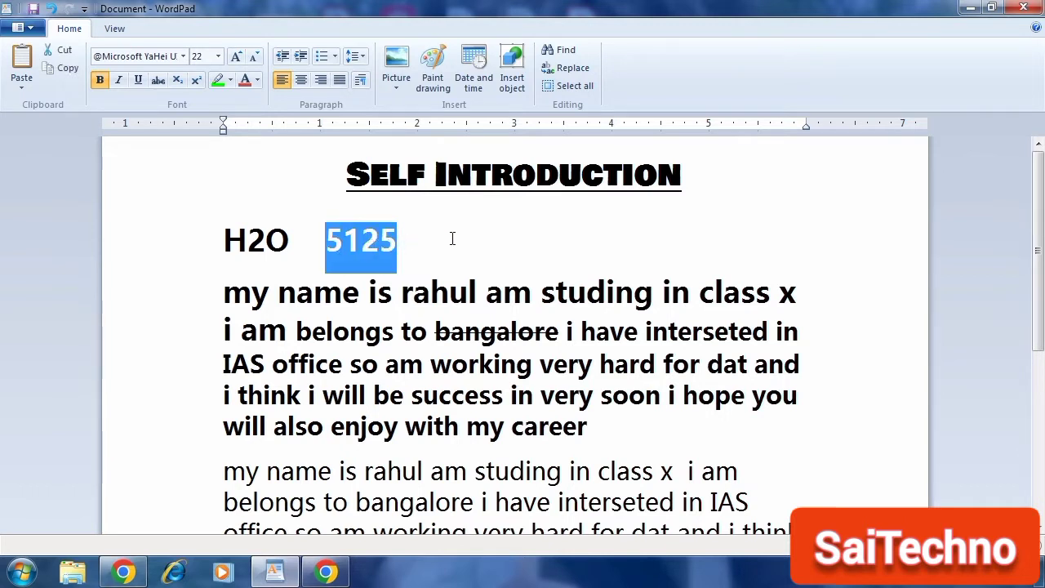
left_click(452, 239)
left_click(382, 241)
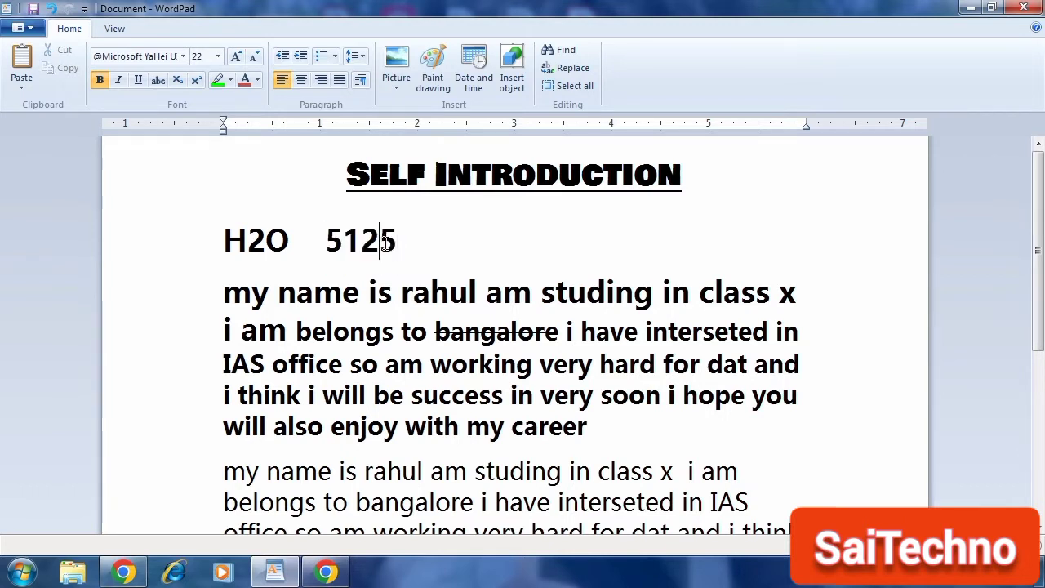
left_click_drag(381, 241, 397, 241)
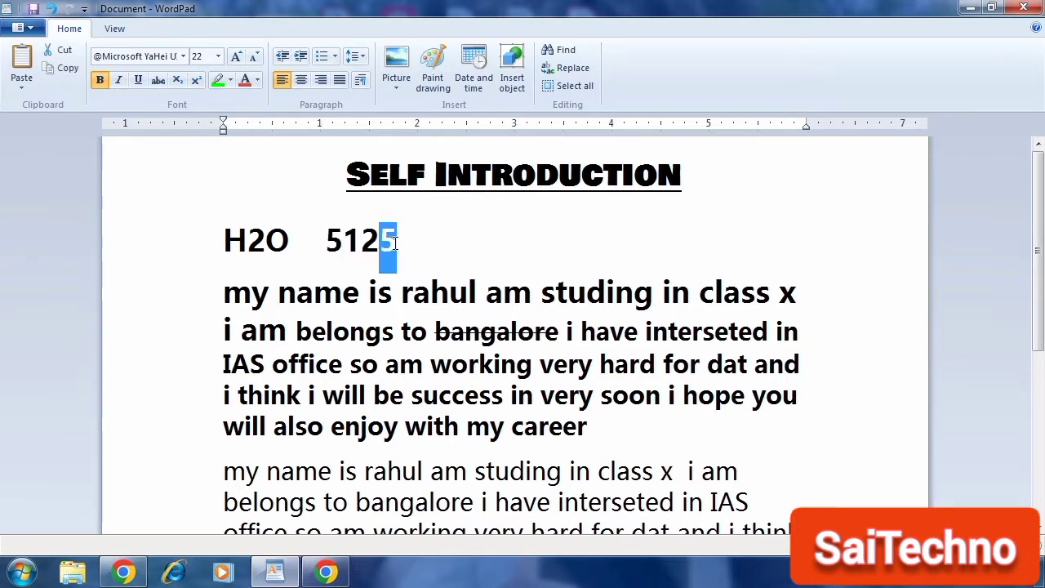
left_click(199, 83)
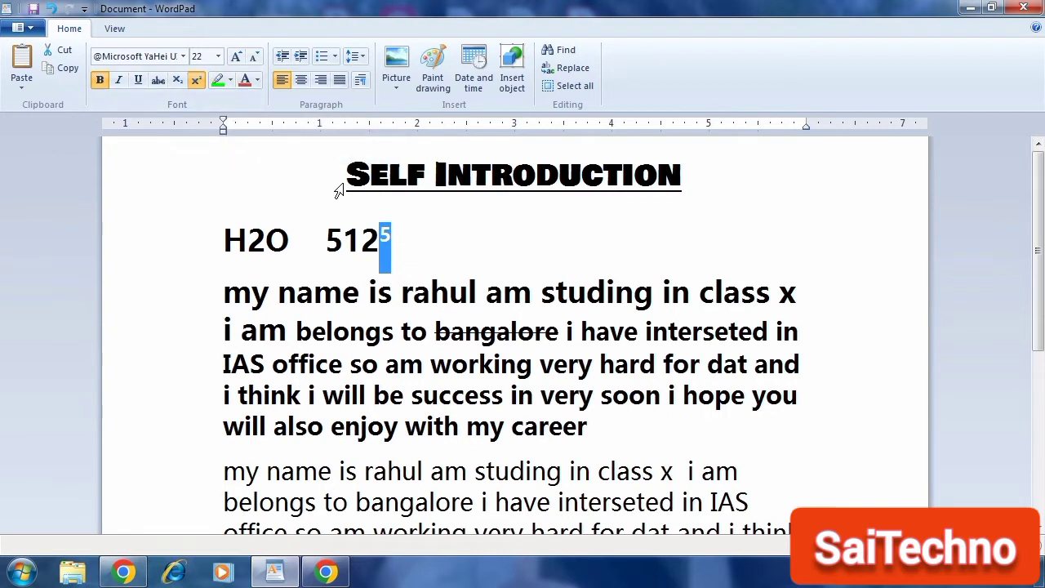
Step: Highlight the 'Self Introduction' title in yellow
left_click_drag(351, 175, 544, 205)
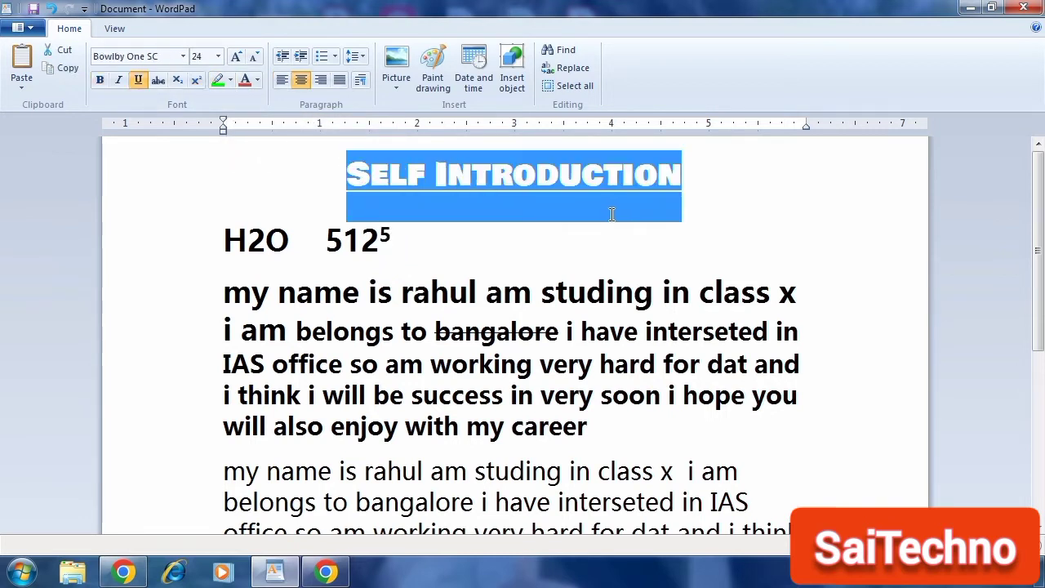
left_click(230, 79)
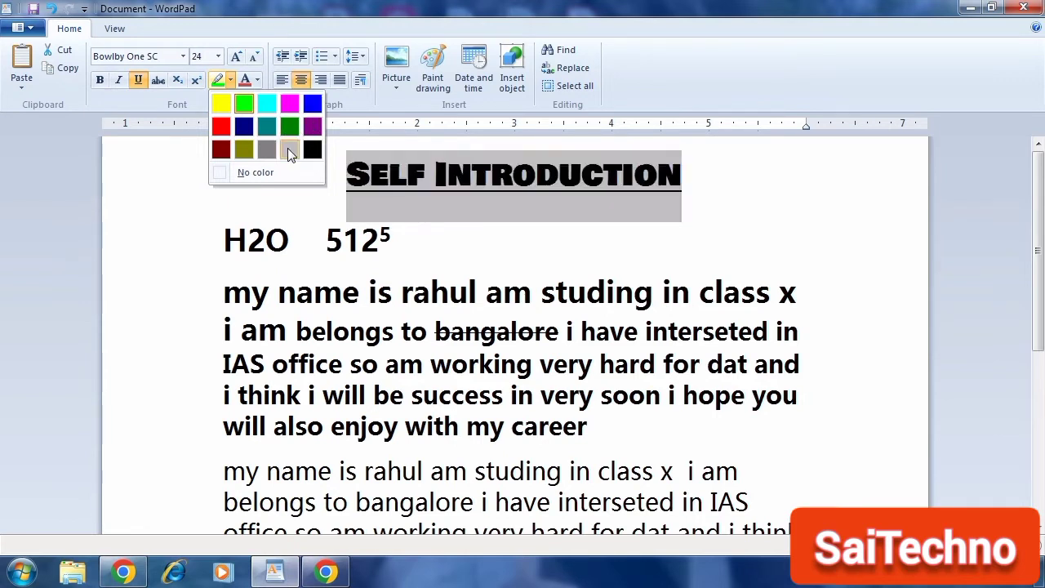
left_click(222, 104)
Step: Select the title line and change its text colour to orange
left_click(472, 181)
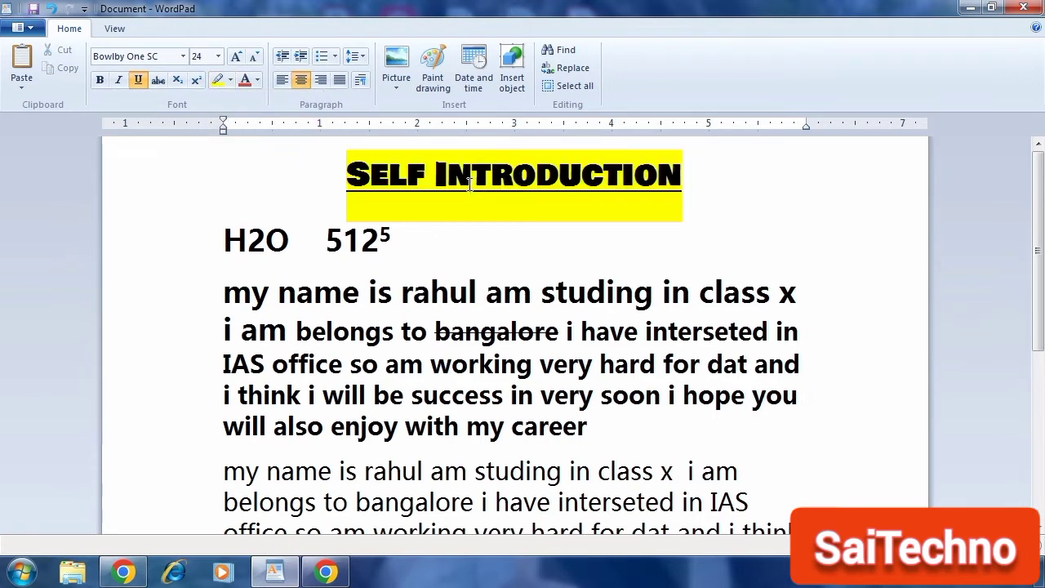
triple_click(469, 185)
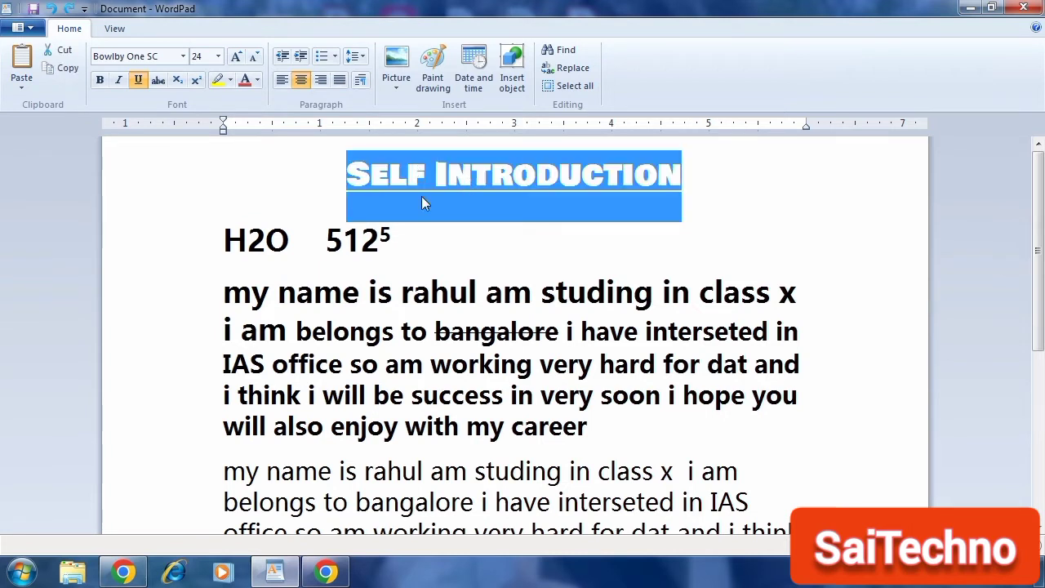
left_click(410, 196)
triple_click(505, 195)
left_click(257, 81)
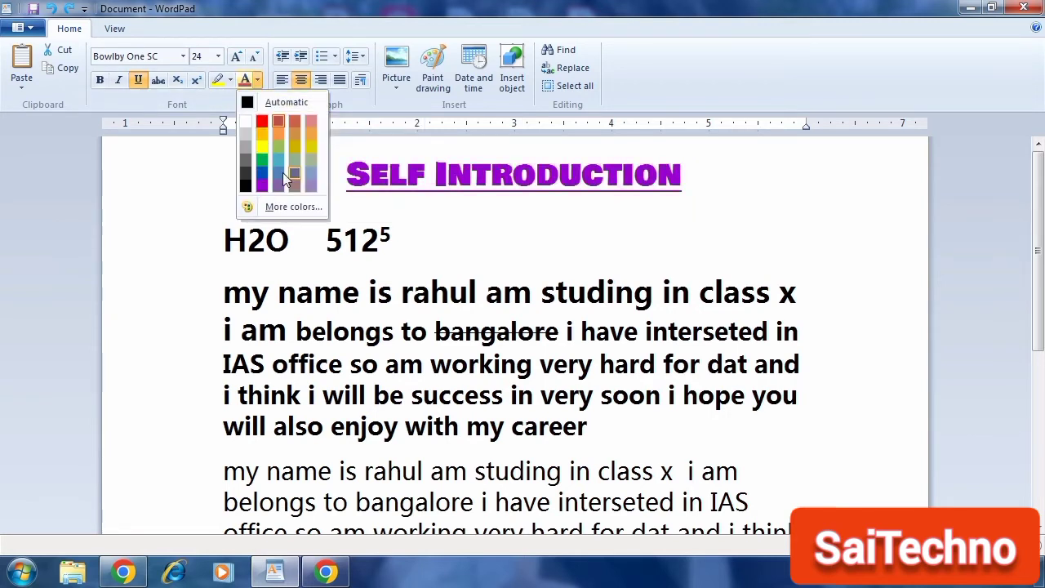
left_click(301, 126)
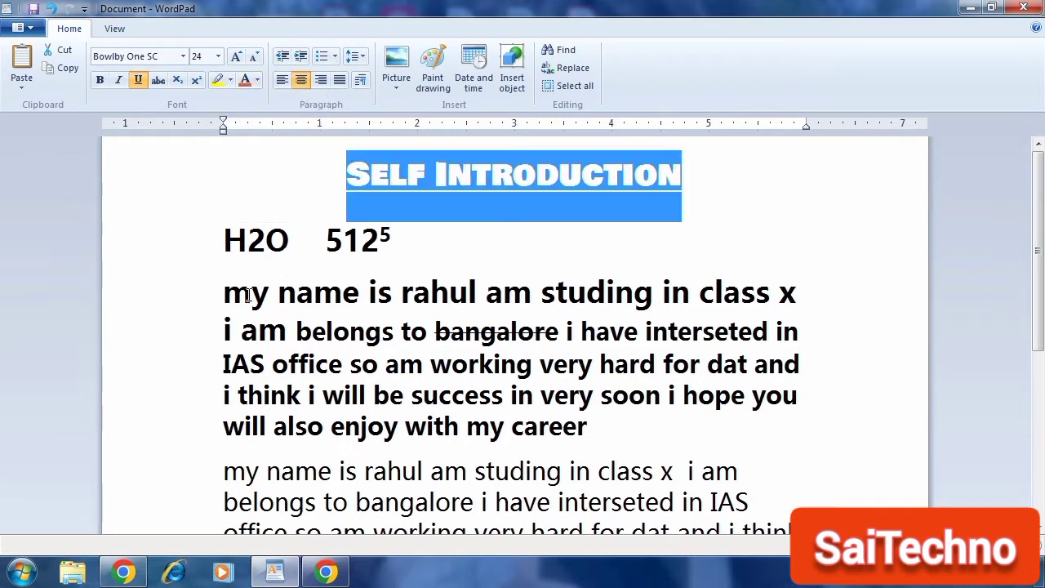
Step: Select the first paragraph and change its text colour to green
left_click_drag(225, 293, 557, 437)
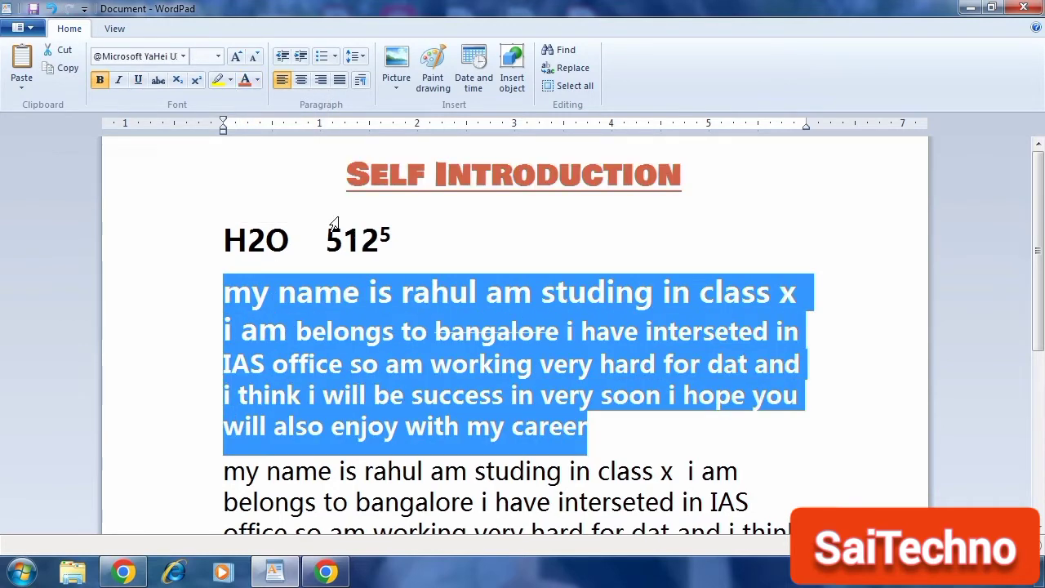
left_click(259, 85)
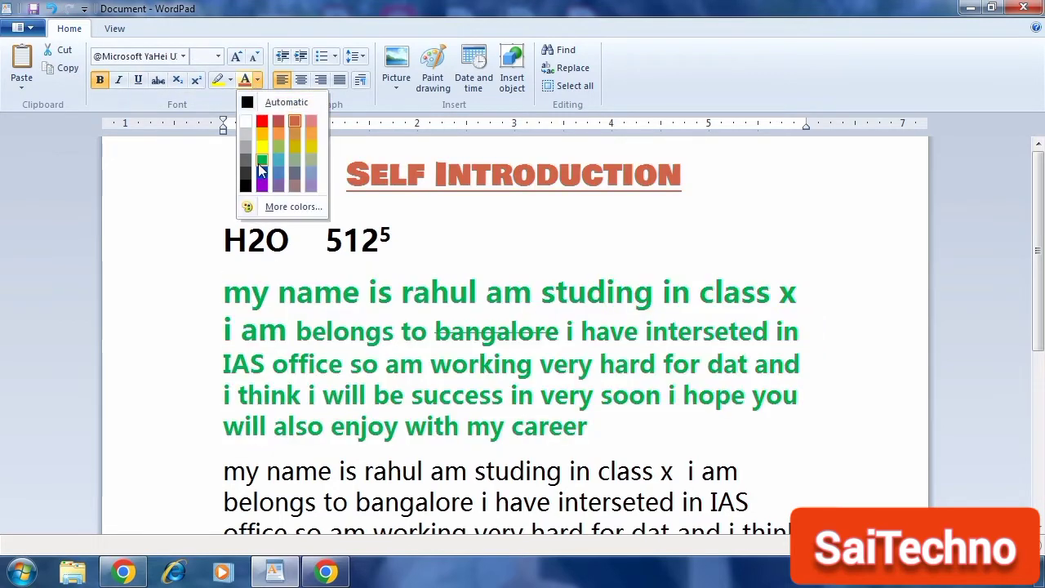
left_click(262, 166)
Step: Increase the indent of the H2O 512⁵ line several levels and add two tabs before it
left_click(447, 245)
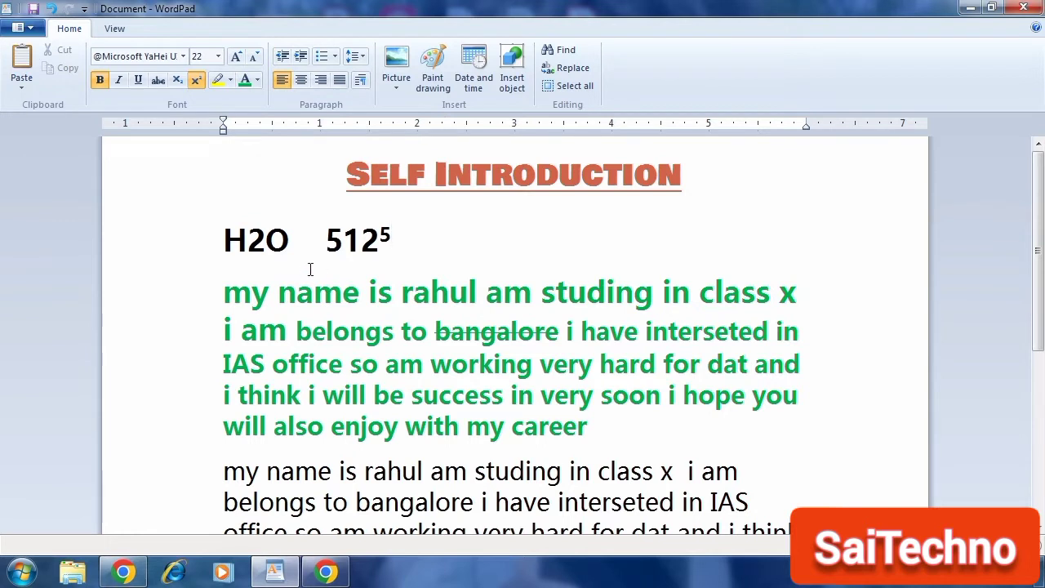
left_click(228, 242)
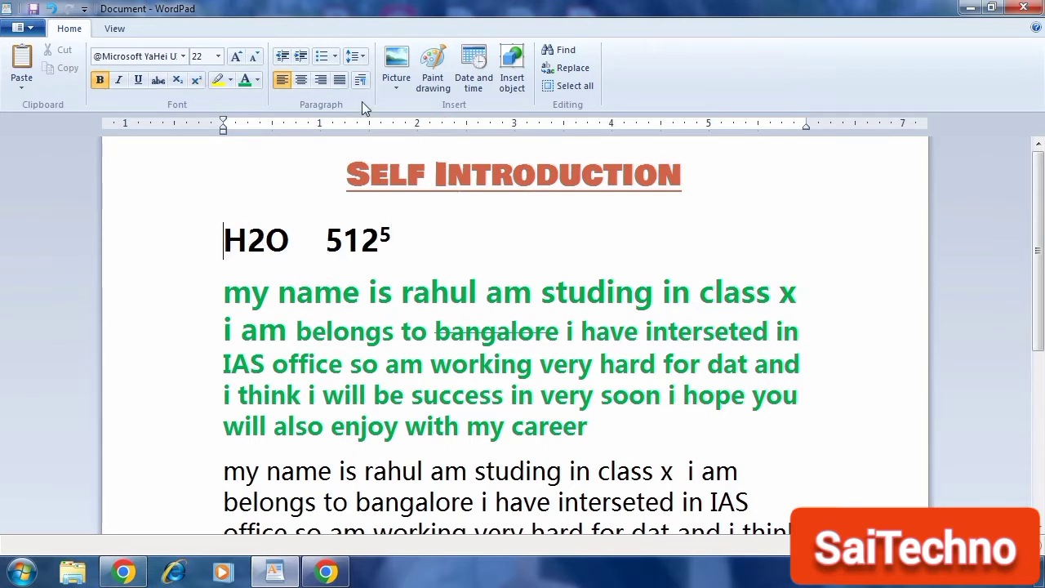
left_click(302, 57)
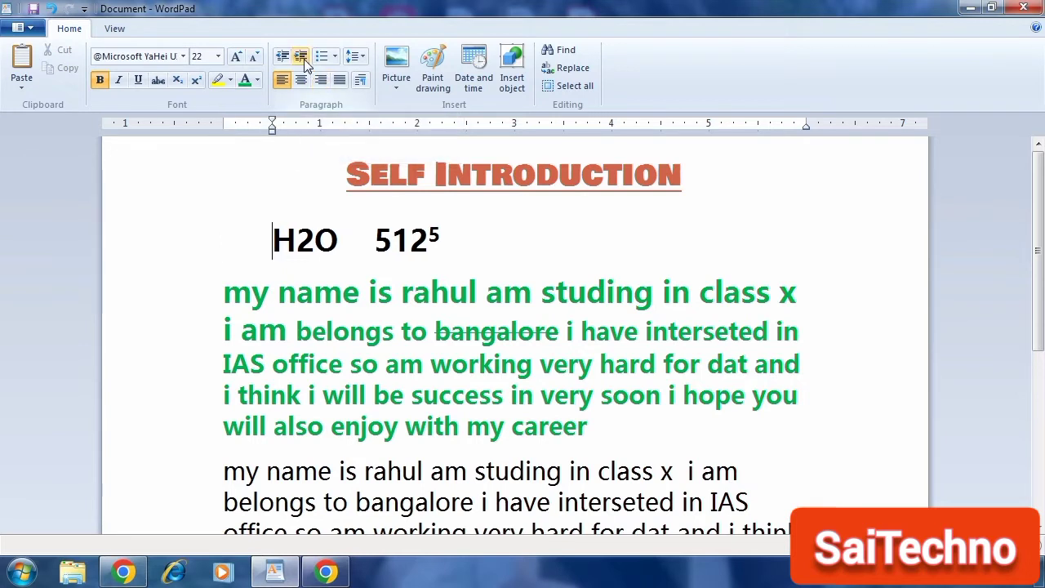
left_click(302, 57)
left_click(302, 57)
left_click(301, 57)
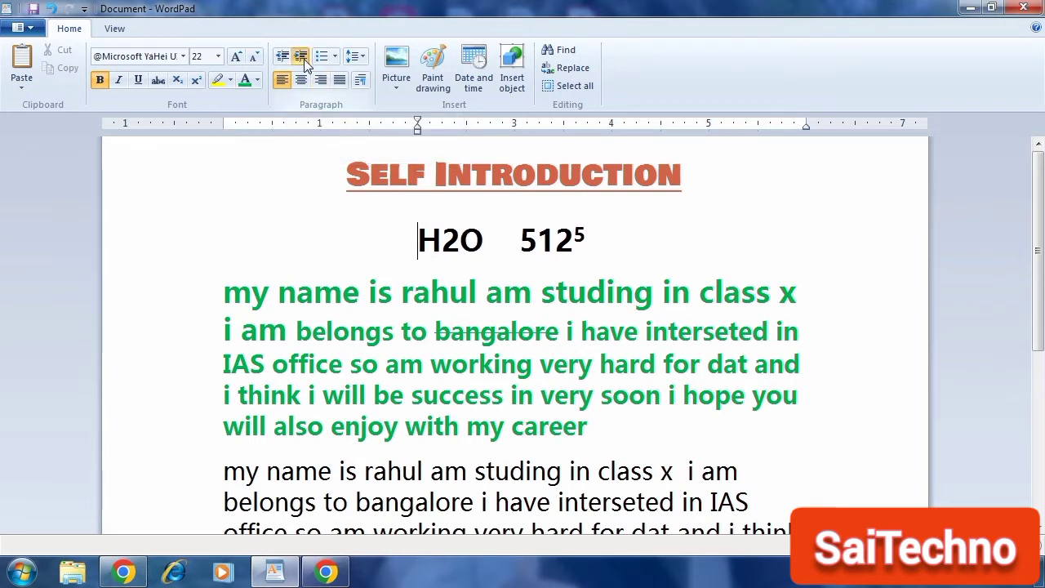
left_click(302, 57)
left_click(301, 57)
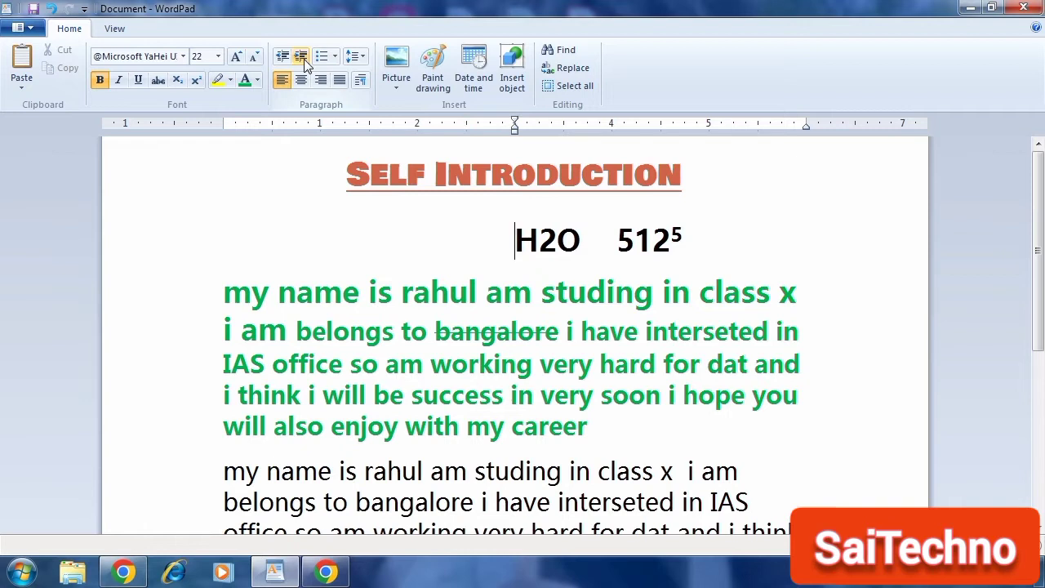
key("Tab")
key("Tab")
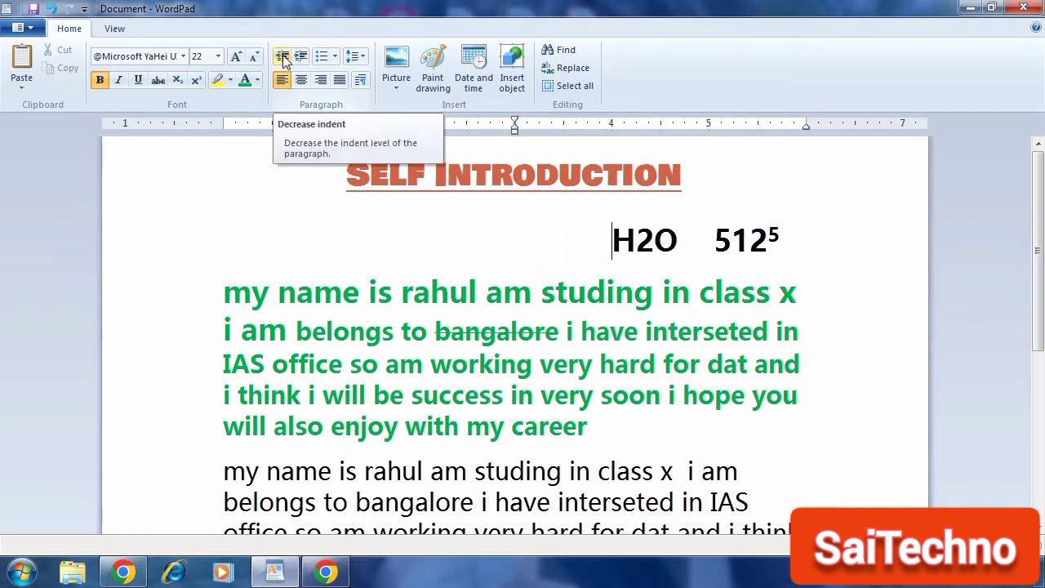
Step: Decrease the indent of the H2O 512⁵ line by five levels
left_click(284, 59)
left_click(283, 59)
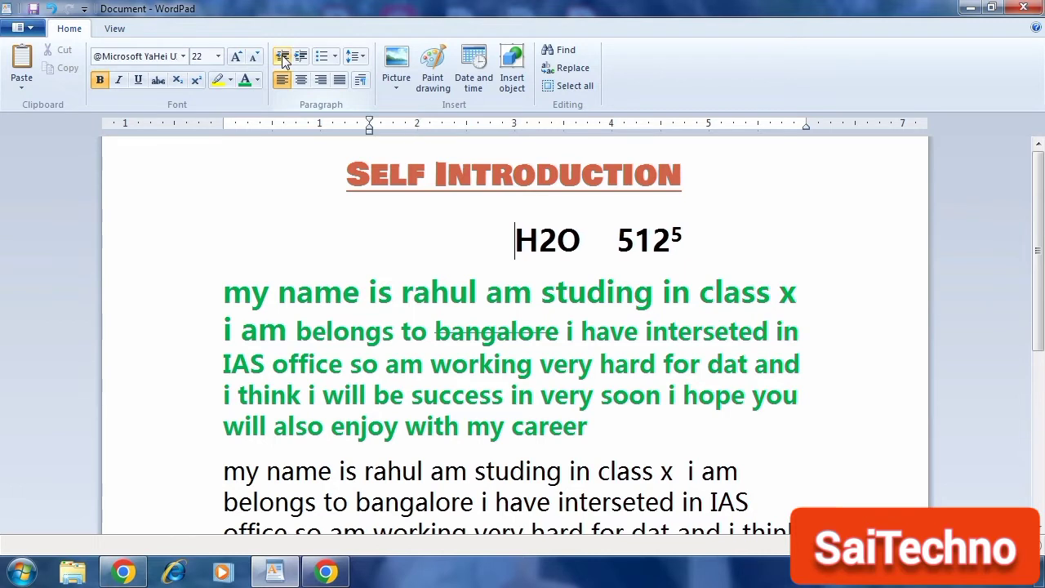
left_click(284, 59)
left_click(283, 58)
left_click(284, 59)
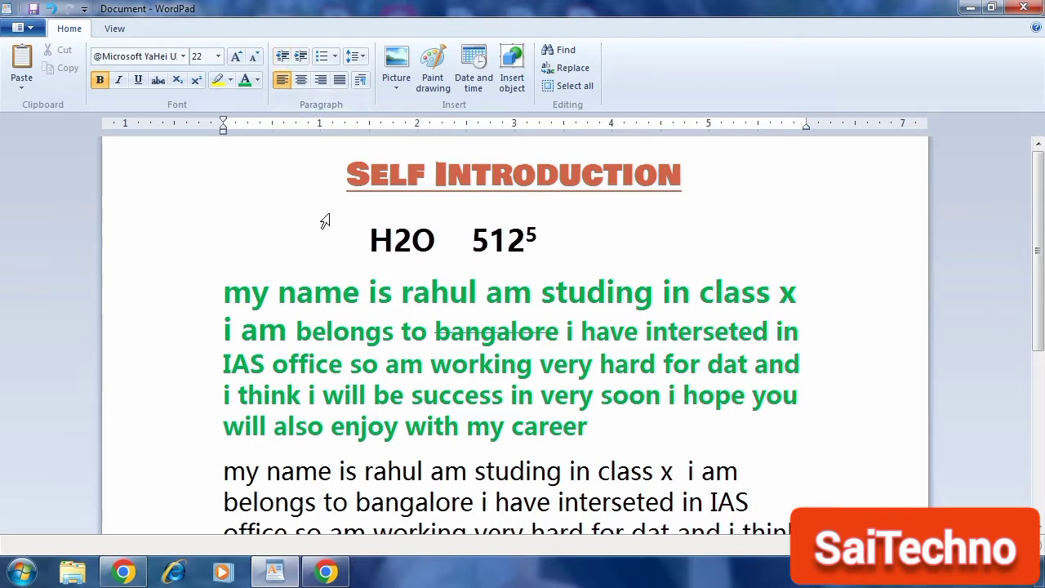
Step: Select the whole H2O 512⁵ line and delete it
left_click_drag(367, 242, 552, 259)
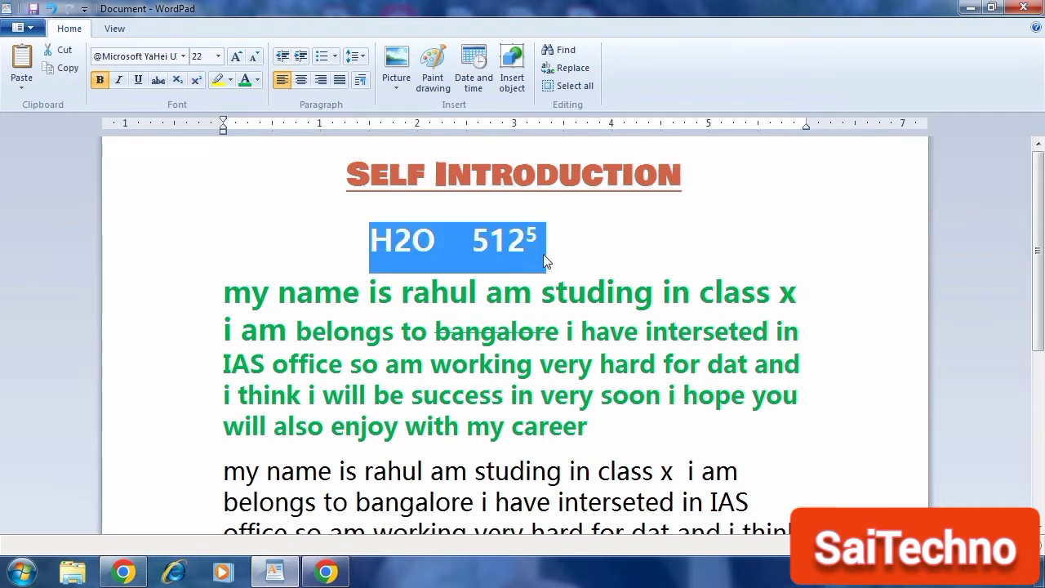
key("Delete")
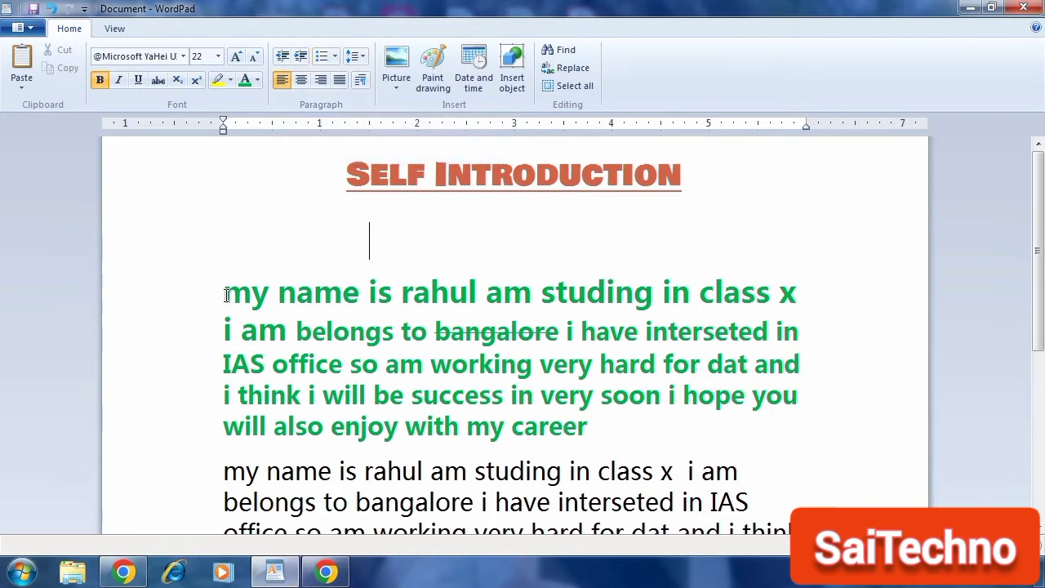
Step: Turn the first paragraph into a bulleted item and break its line after 'studing in'
left_click(225, 294)
left_click(320, 55)
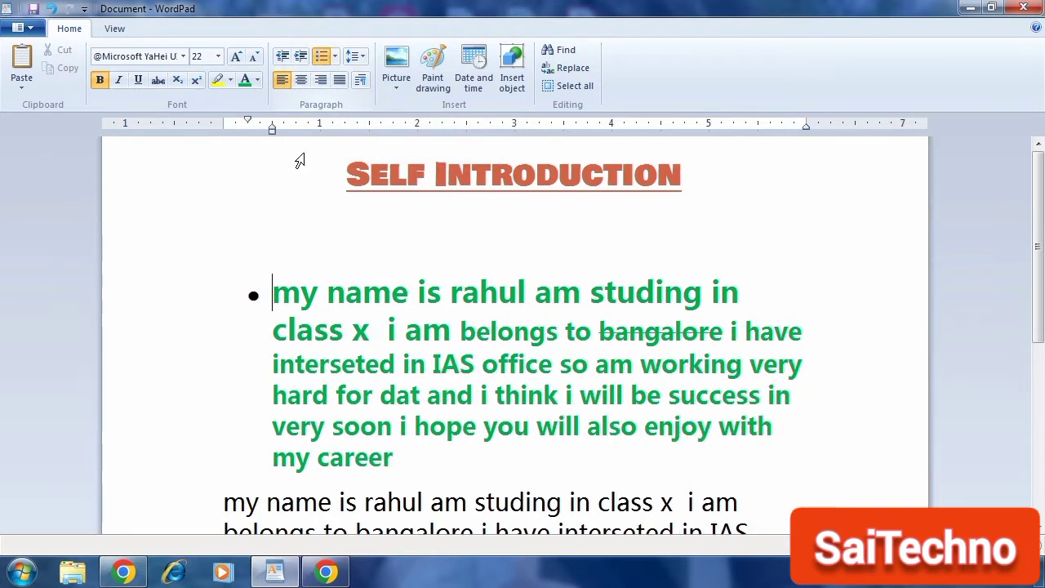
left_click(770, 302)
key("shift+Return")
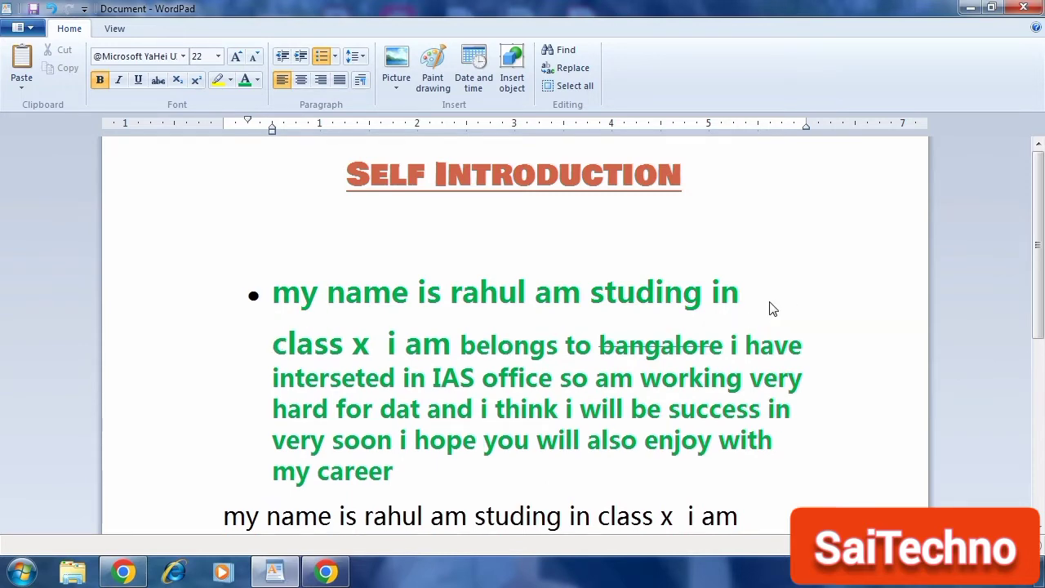
Step: Add two bullet items reading 22 and type fgdfdddgdg before 'class x'
type("22")
key("Return")
type("22")
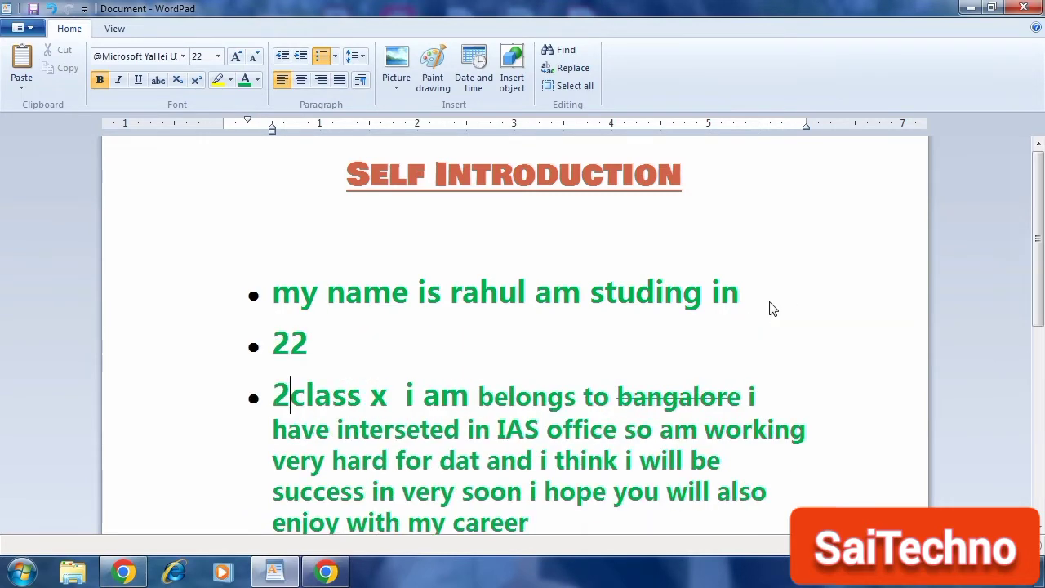
key("Return")
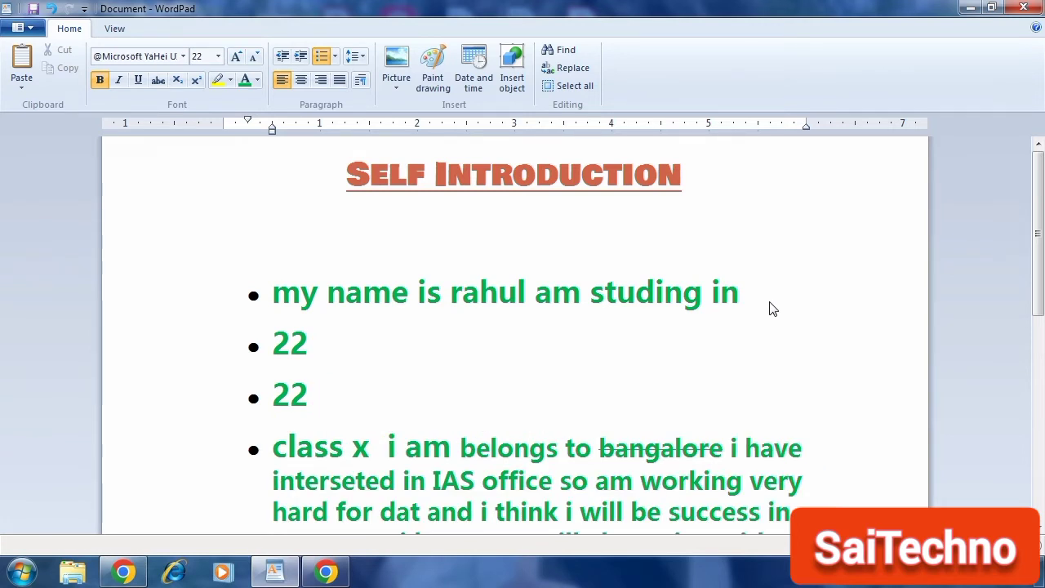
type("fgdfdddgdg")
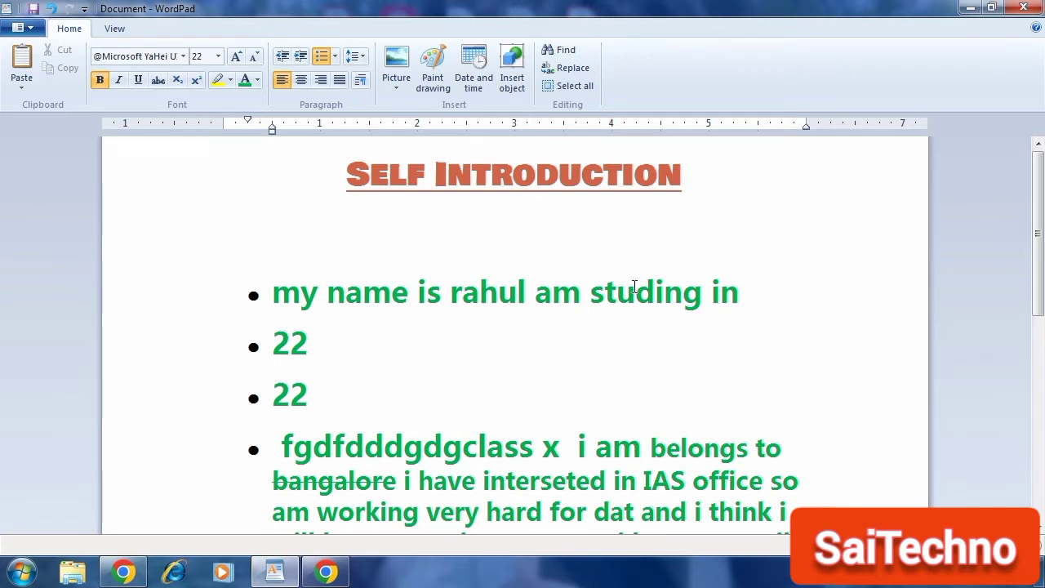
Step: Browse the list styles without choosing one, then undo the bullets and added lines
left_click(335, 59)
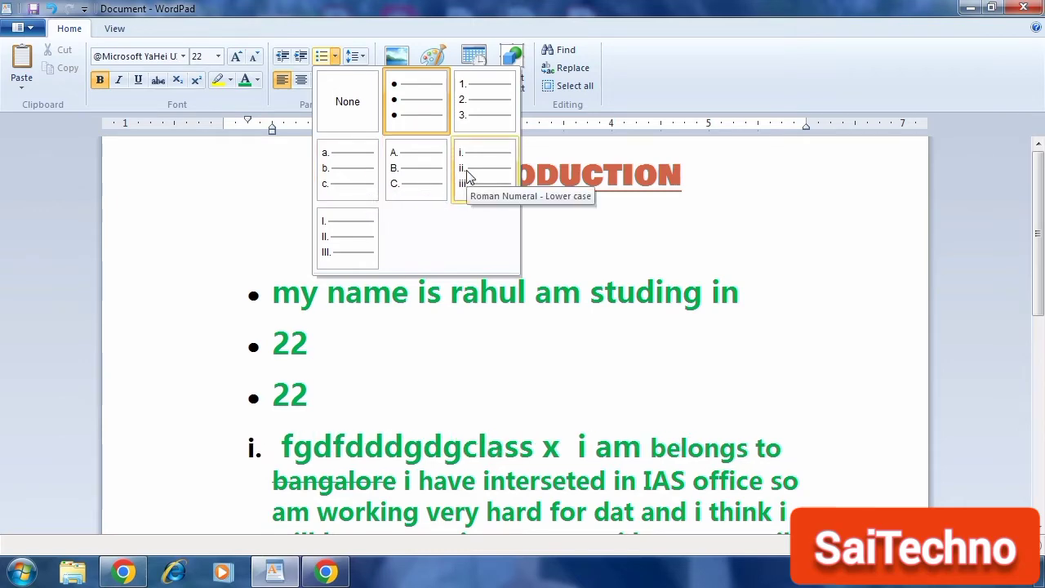
left_click(410, 378)
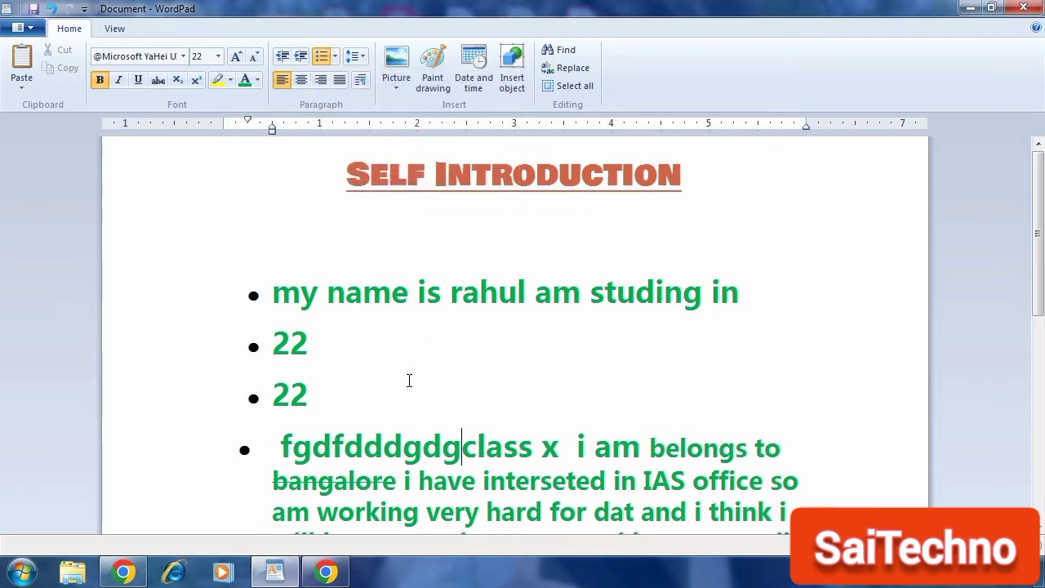
key("ctrl+z")
key("ctrl+z")
key("ctrl+z")
key("ctrl+z")
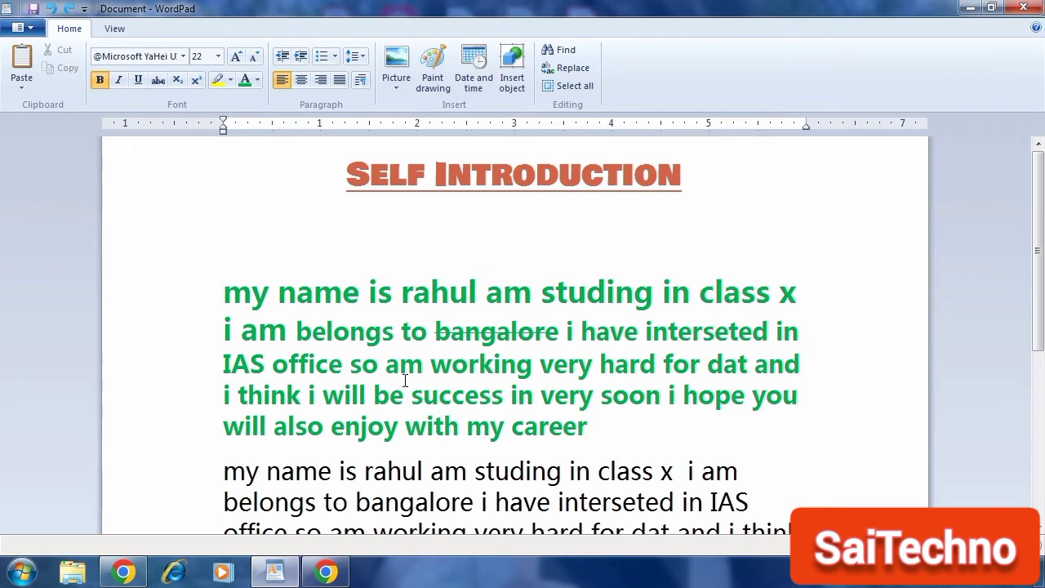
Step: Apply 1.15 and then double line spacing to the green paragraph
left_click(365, 59)
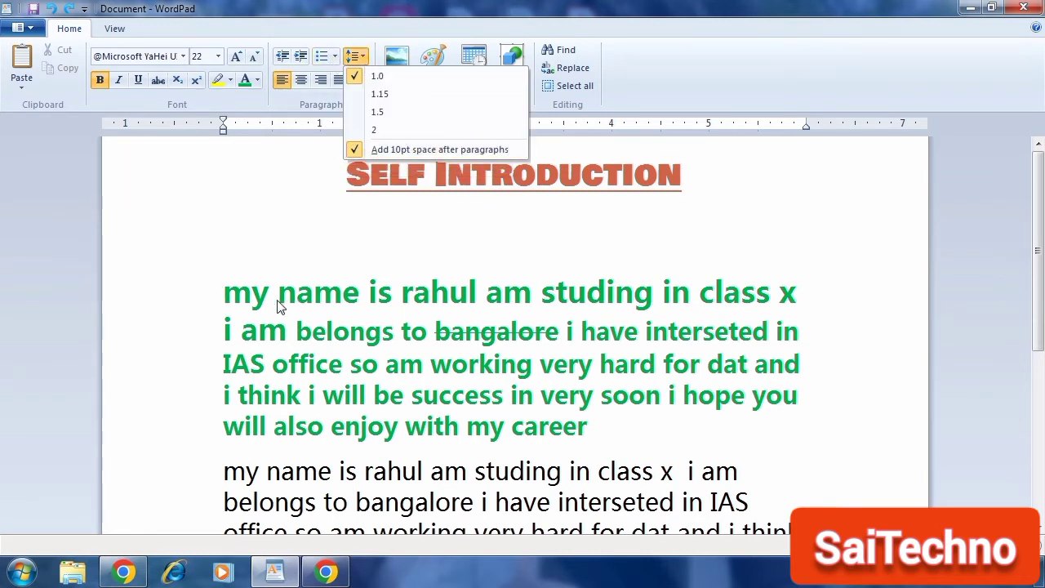
left_click(228, 294)
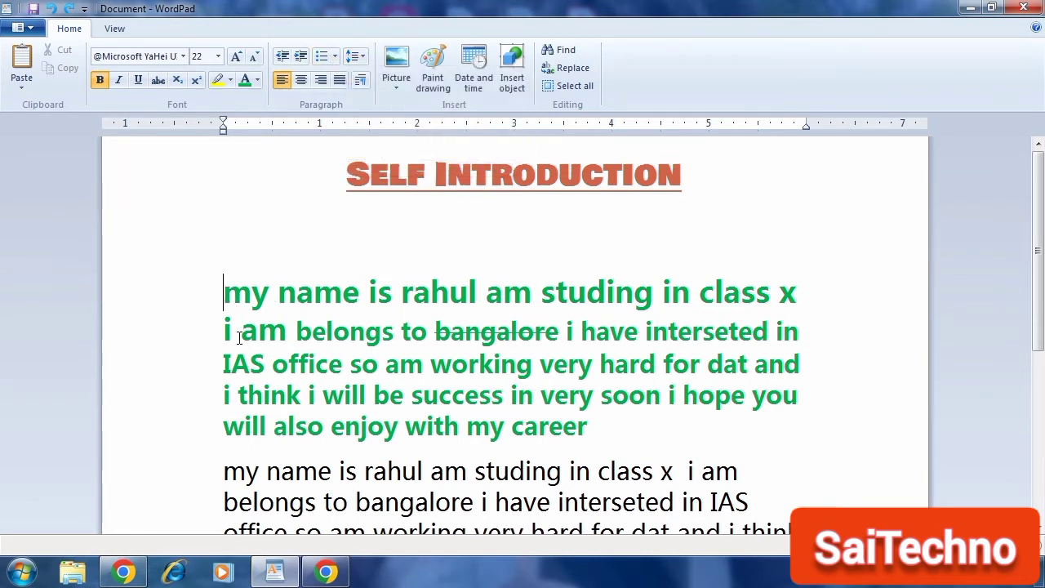
left_click_drag(224, 293, 607, 424)
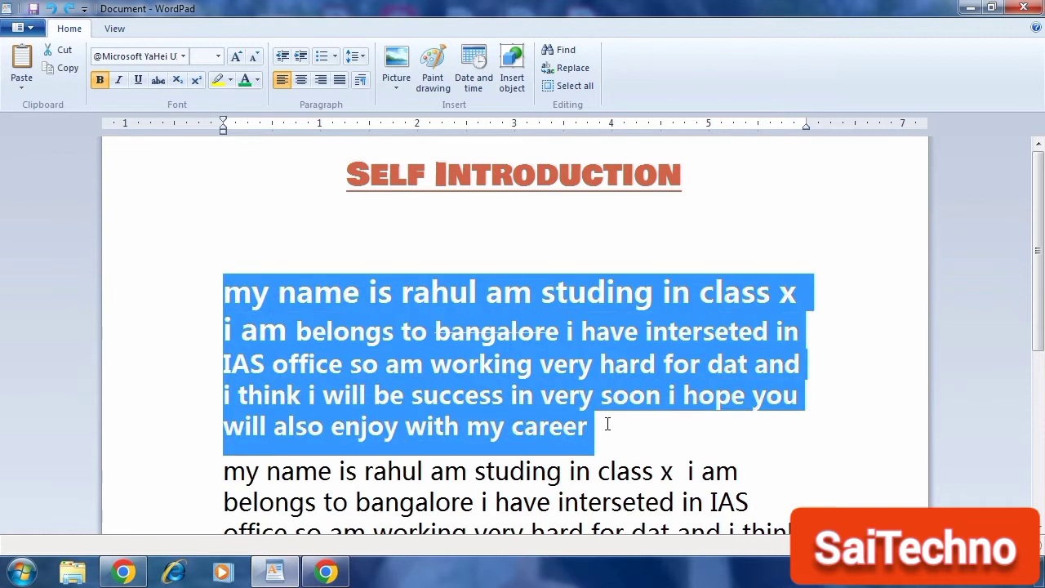
left_click(363, 62)
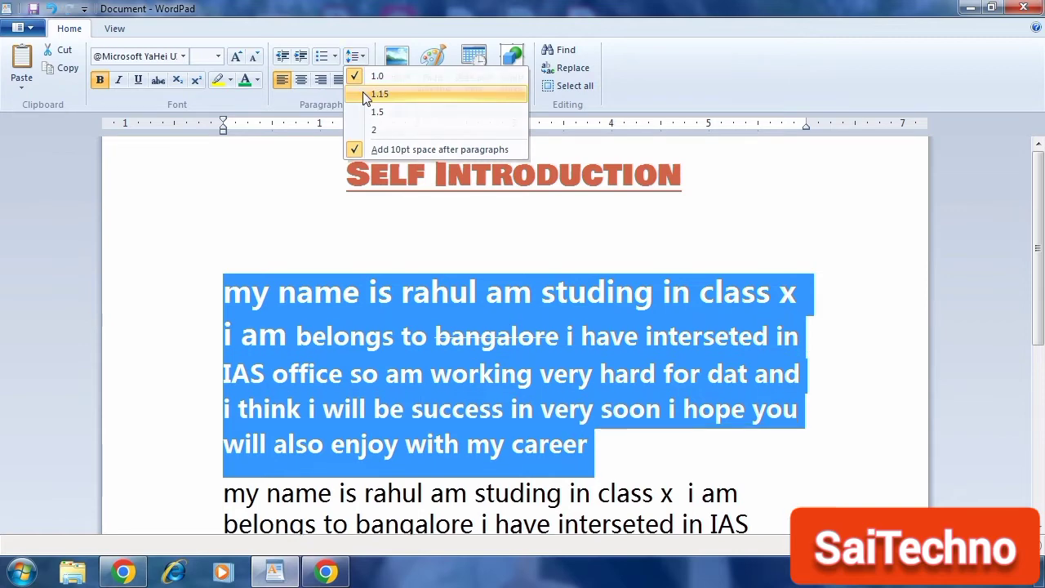
left_click(365, 95)
left_click(356, 55)
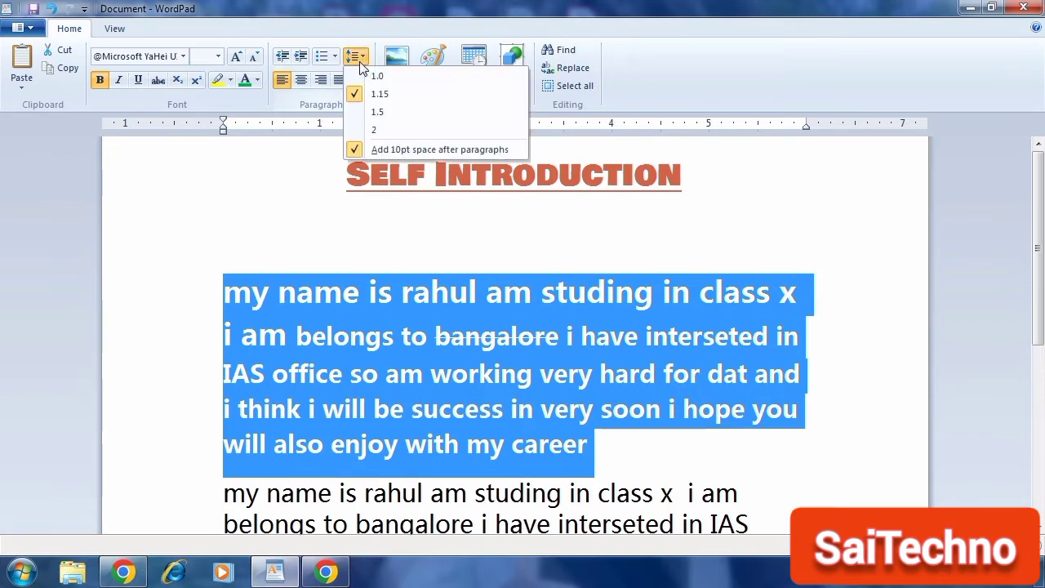
left_click(365, 131)
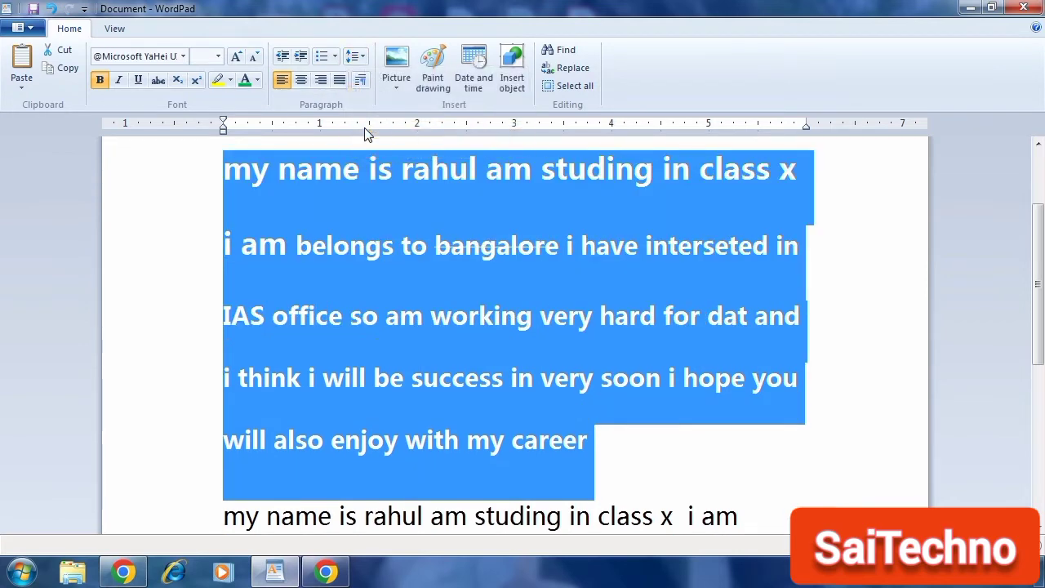
Step: Try 1.0 and 1.15 line spacing on the green paragraph, ending with 1.0 spacing
left_click(366, 60)
left_click(371, 76)
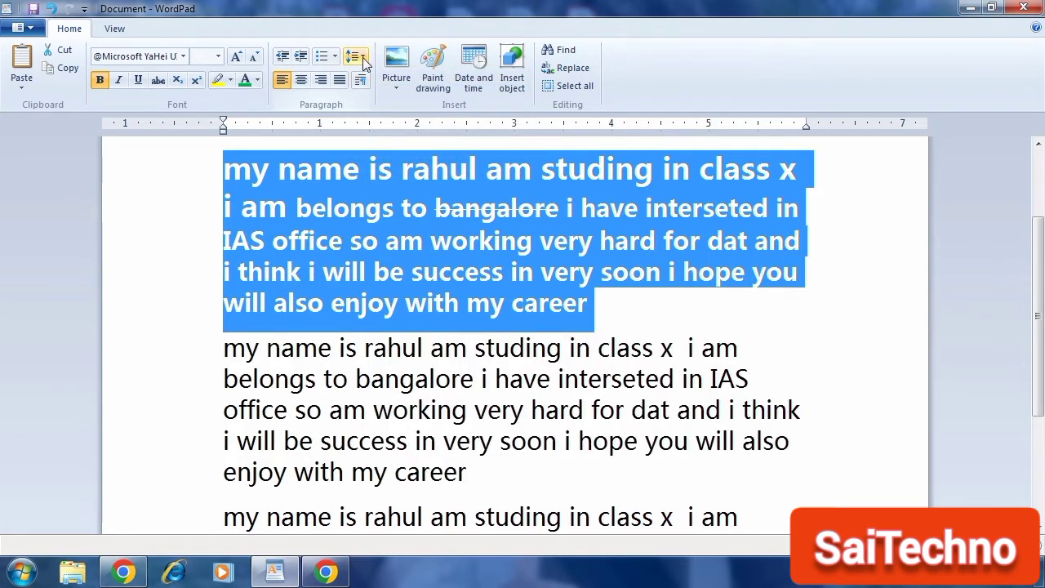
left_click(361, 57)
left_click(377, 94)
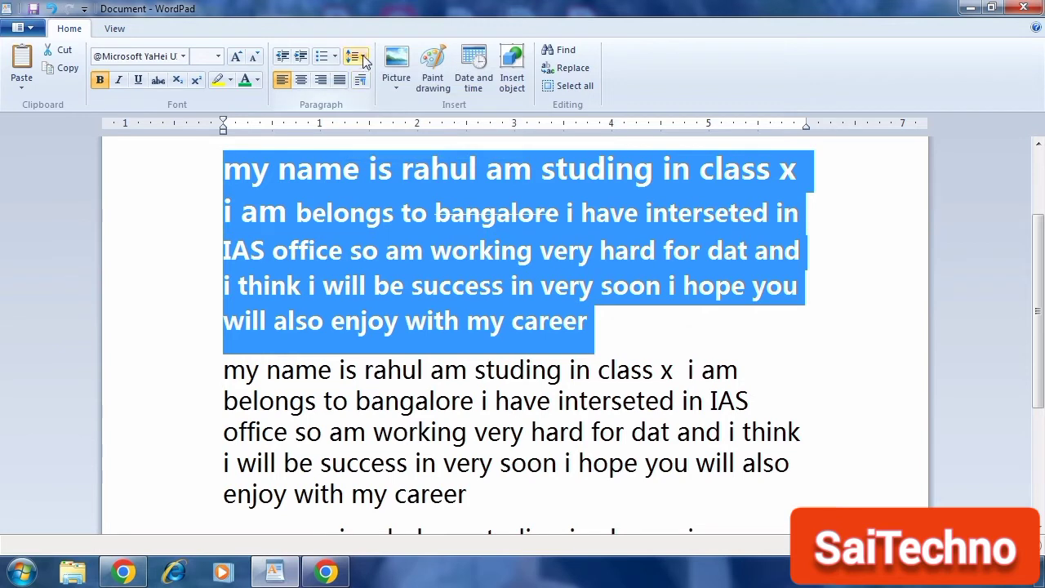
left_click(356, 55)
left_click(368, 76)
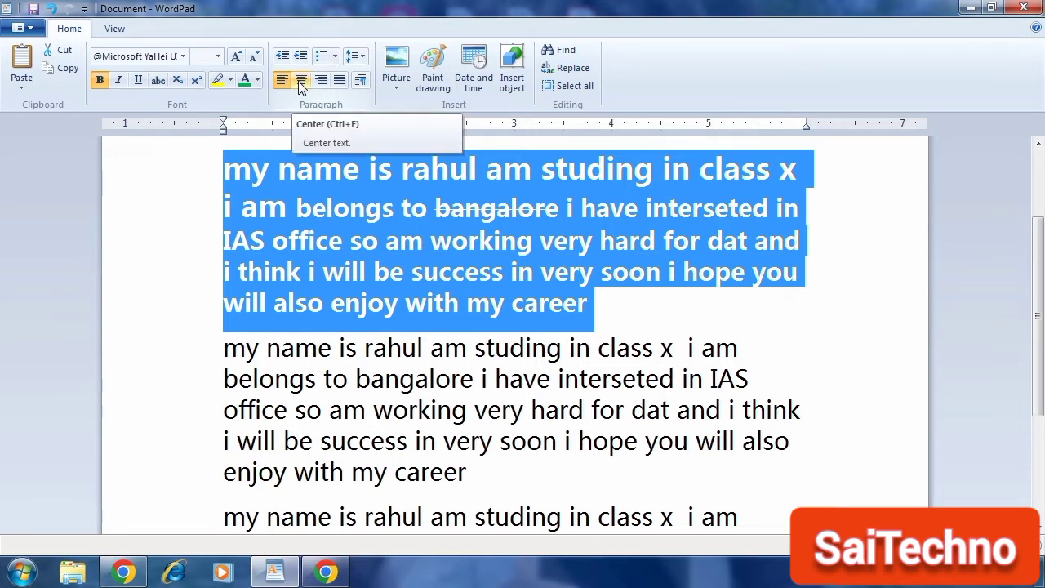
Step: Try left, right and justified alignment on the Self Introduction title, returning it to centred
left_click(318, 350)
scroll(326, 269, "up", 2)
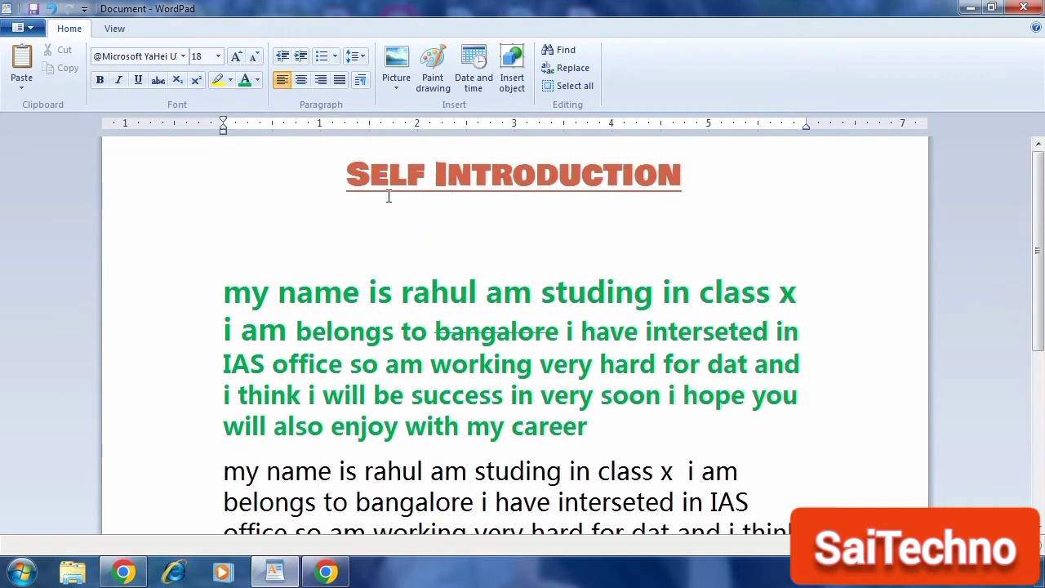
left_click_drag(349, 186, 661, 196)
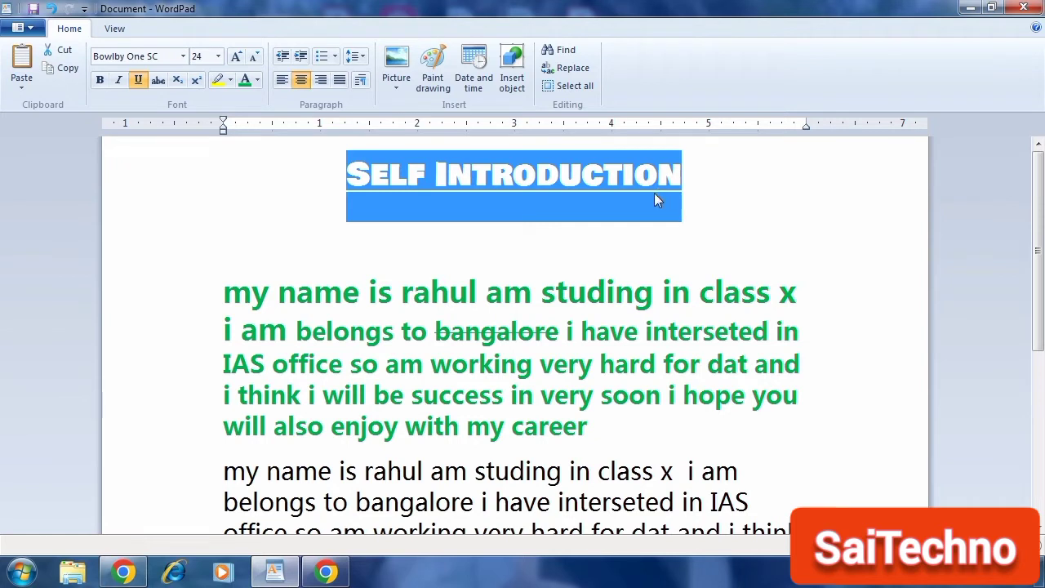
left_click(287, 83)
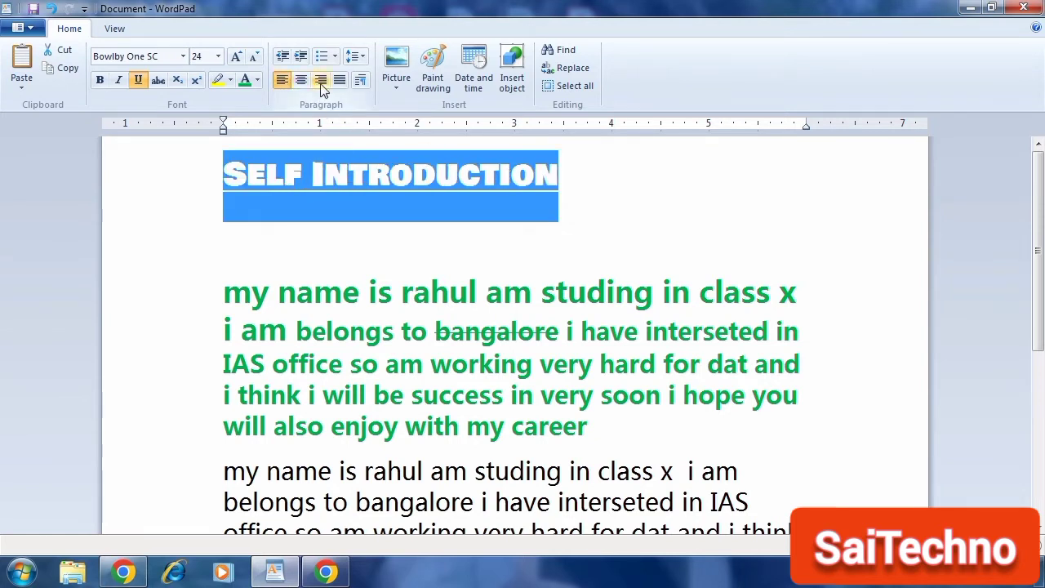
left_click(321, 85)
left_click(302, 85)
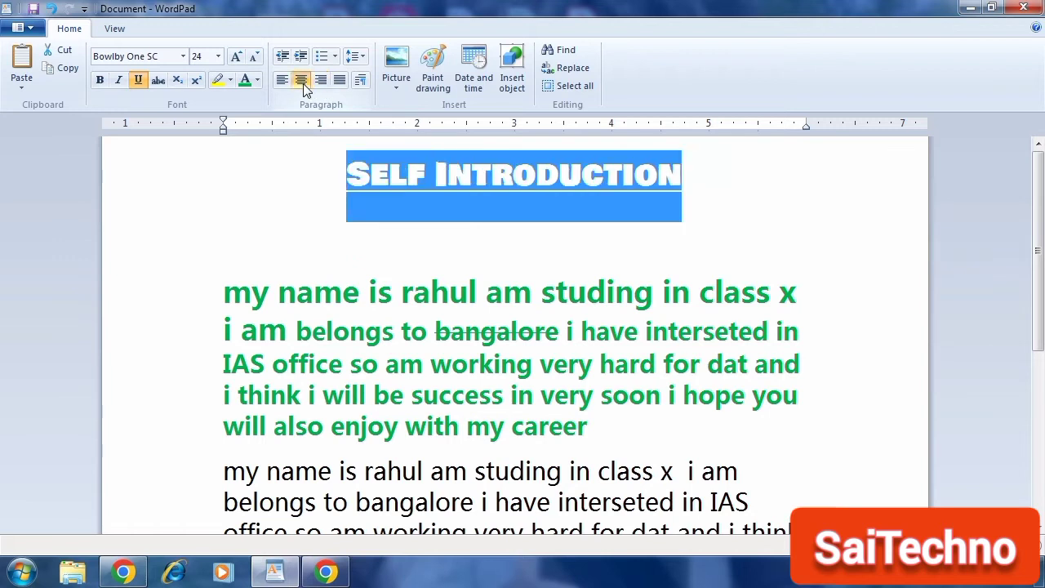
left_click(386, 204)
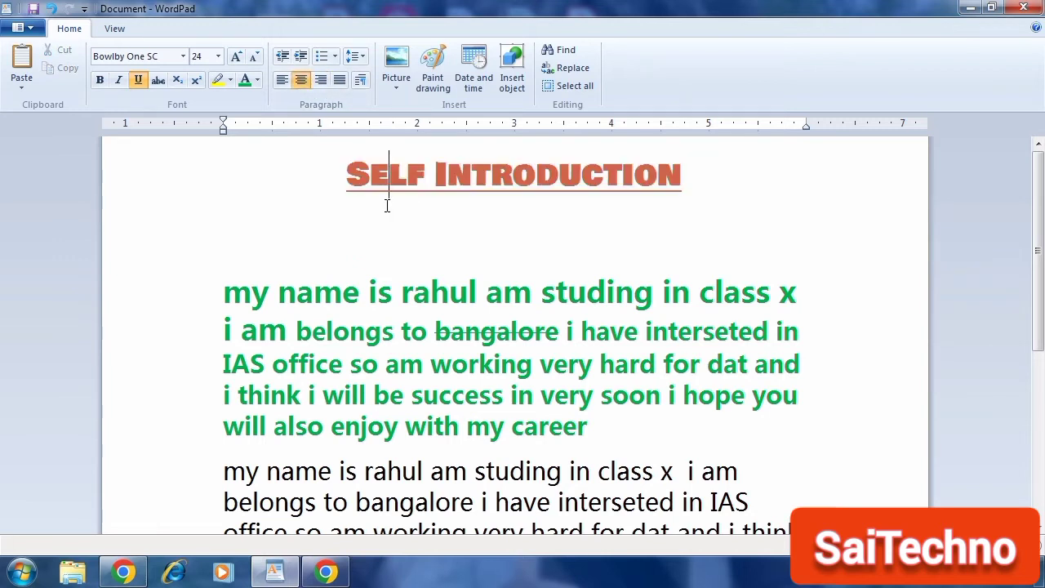
left_click(341, 81)
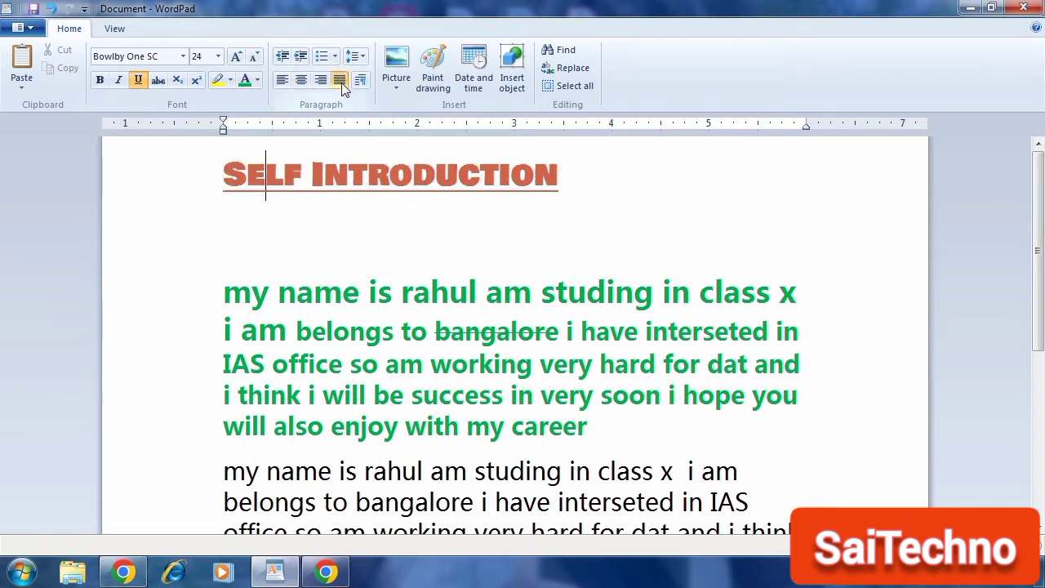
key("ctrl+e")
Step: Split the green paragraph into a new paragraph starting at 'in IAS office'
left_click(314, 291)
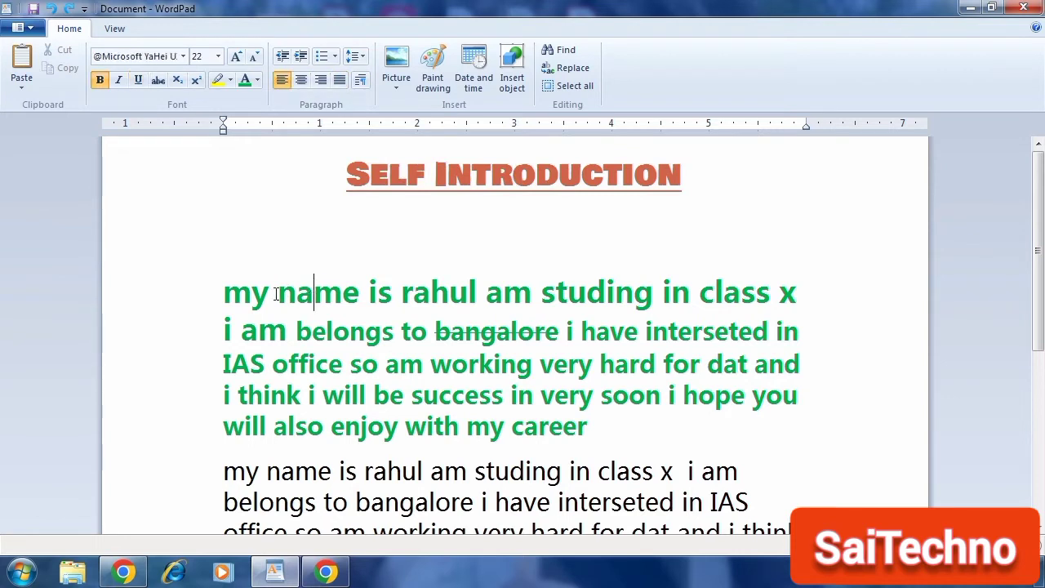
left_click_drag(224, 292, 556, 427)
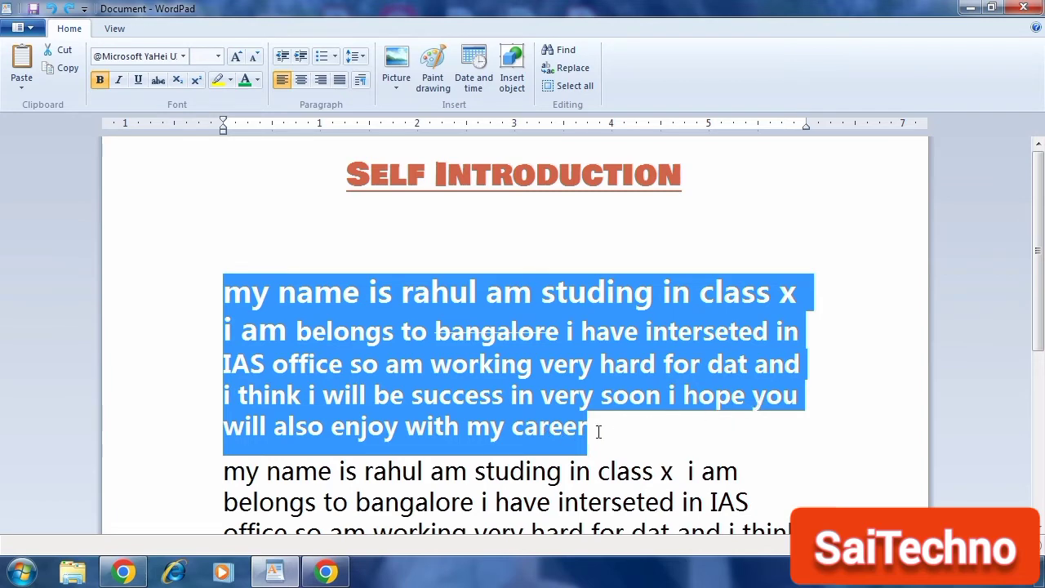
left_click(774, 337)
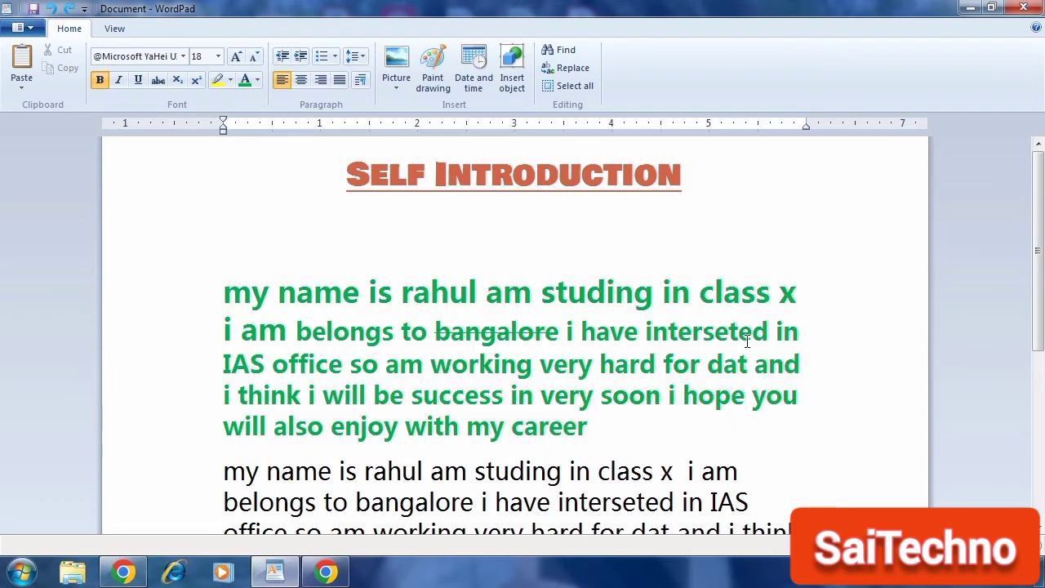
key("Return")
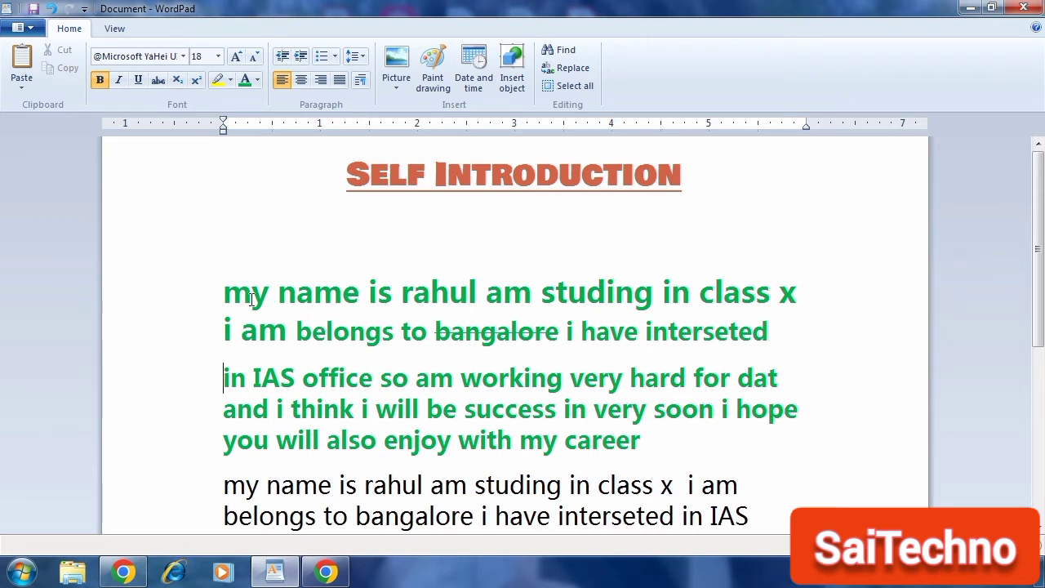
Step: Justify both green paragraphs and open the Paragraph settings, closing them without changes
left_click_drag(226, 294, 642, 441)
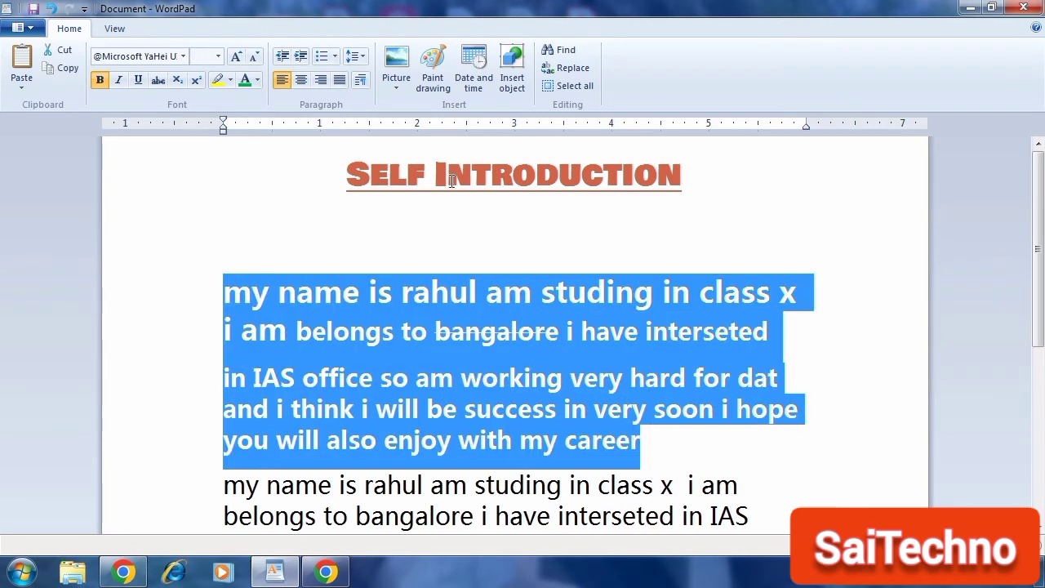
left_click(340, 82)
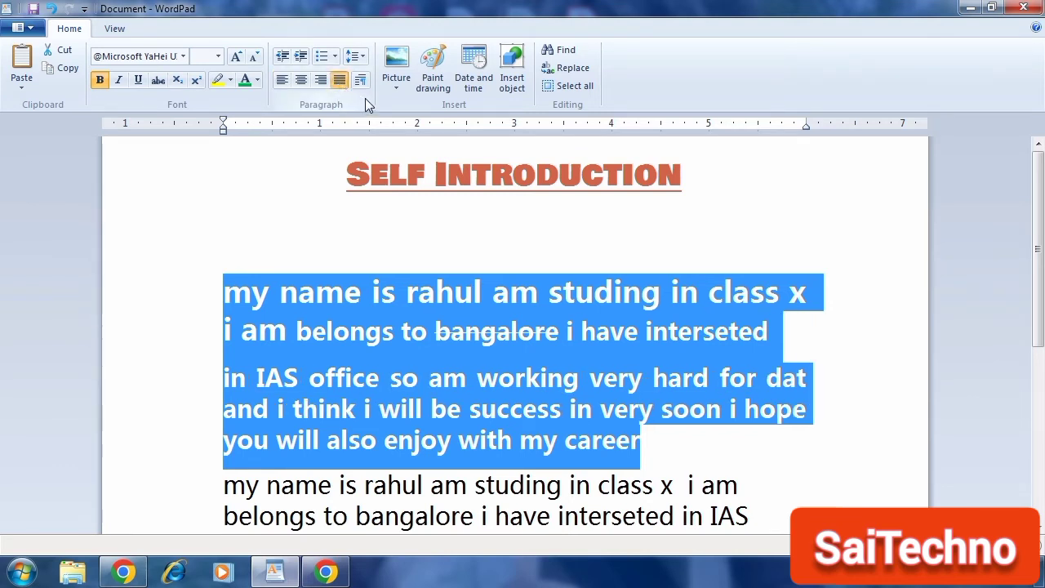
left_click(361, 83)
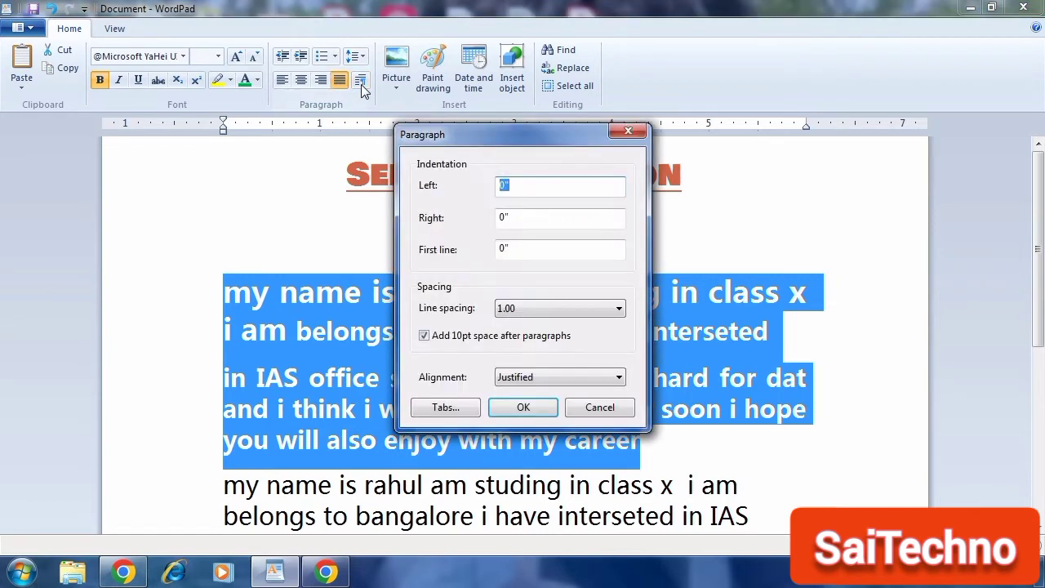
left_click(600, 407)
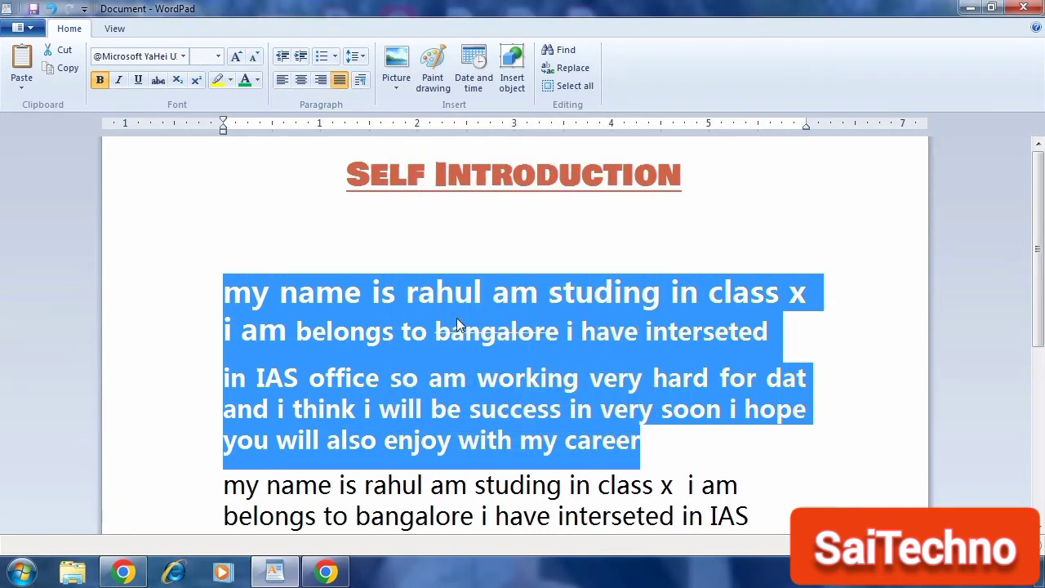
Step: Place the cursor on the blank line under the title and start inserting a picture, browsing to Desktop
left_click(452, 327)
triple_click(454, 324)
left_click(479, 242)
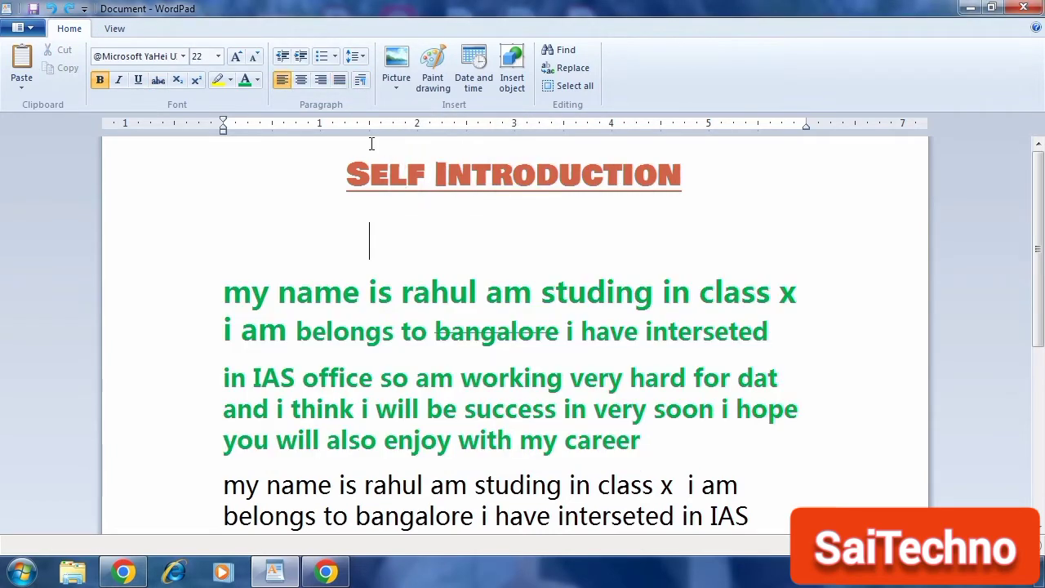
left_click(397, 84)
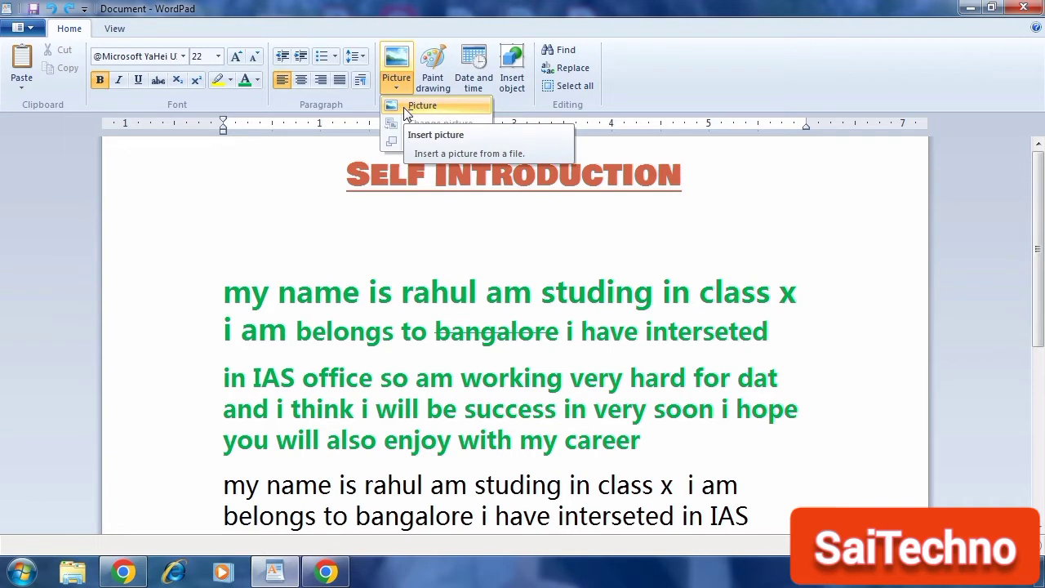
left_click(406, 109)
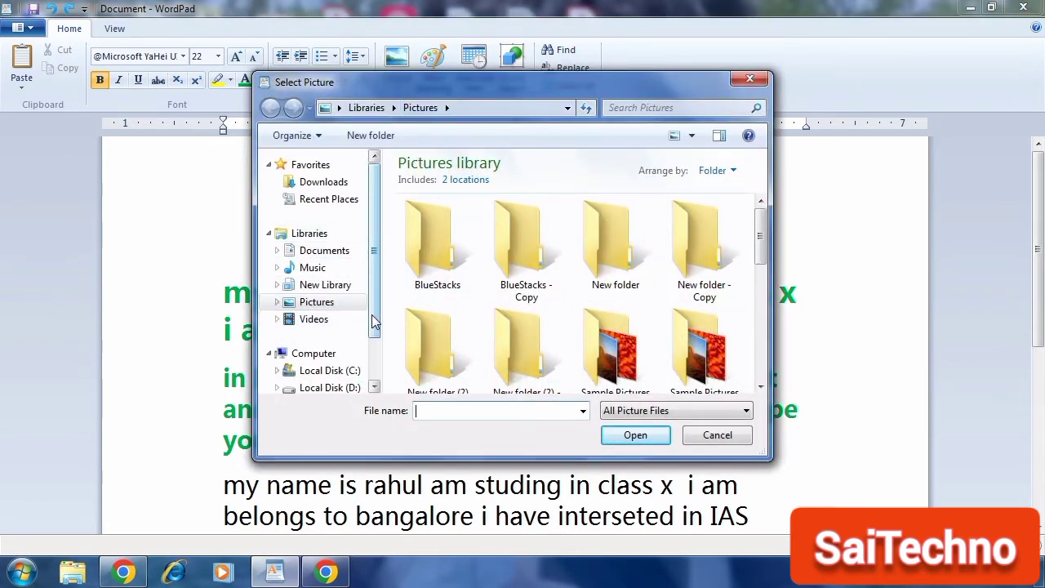
left_click_drag(373, 322, 374, 351)
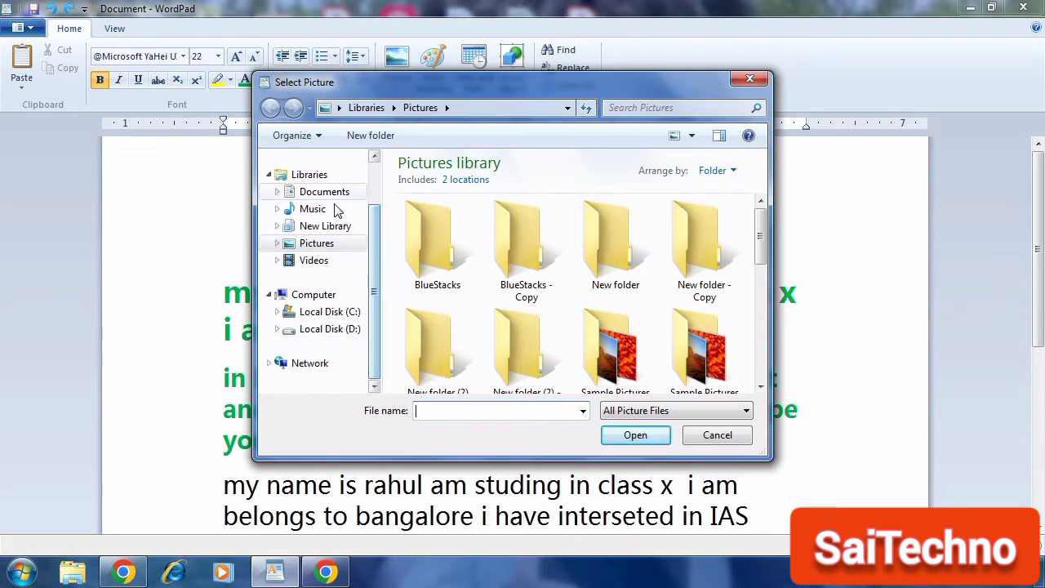
left_click(339, 108)
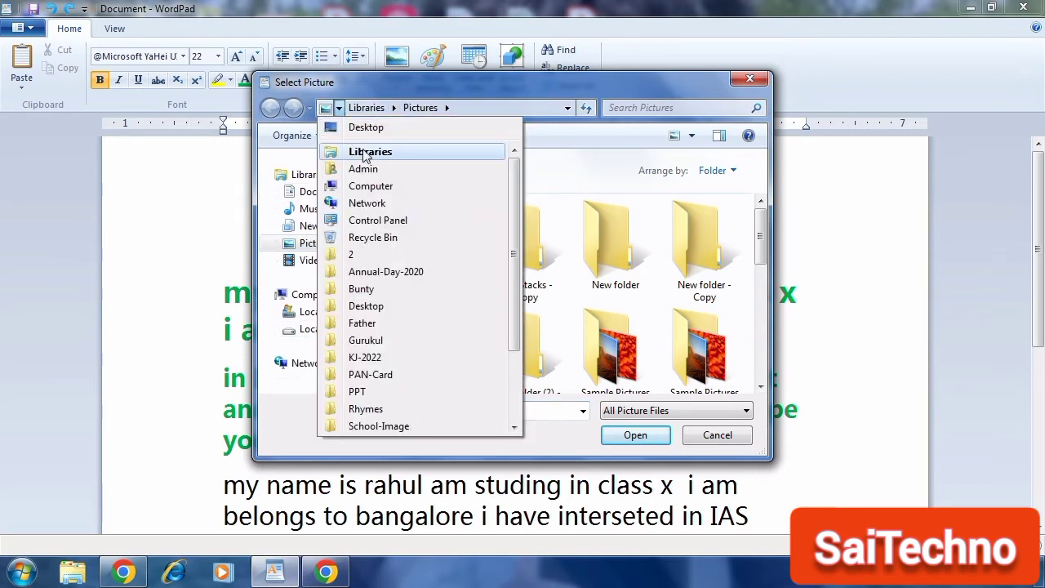
left_click(401, 128)
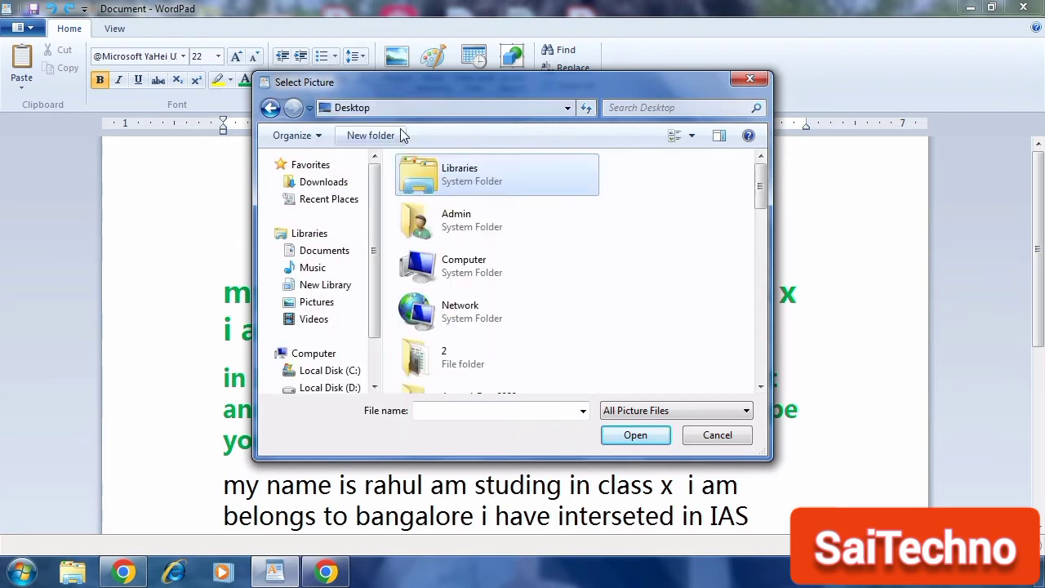
Step: Insert picture 1 from the Desktop's PPT folder, then undo the insertion
left_click(763, 388)
left_click(764, 387)
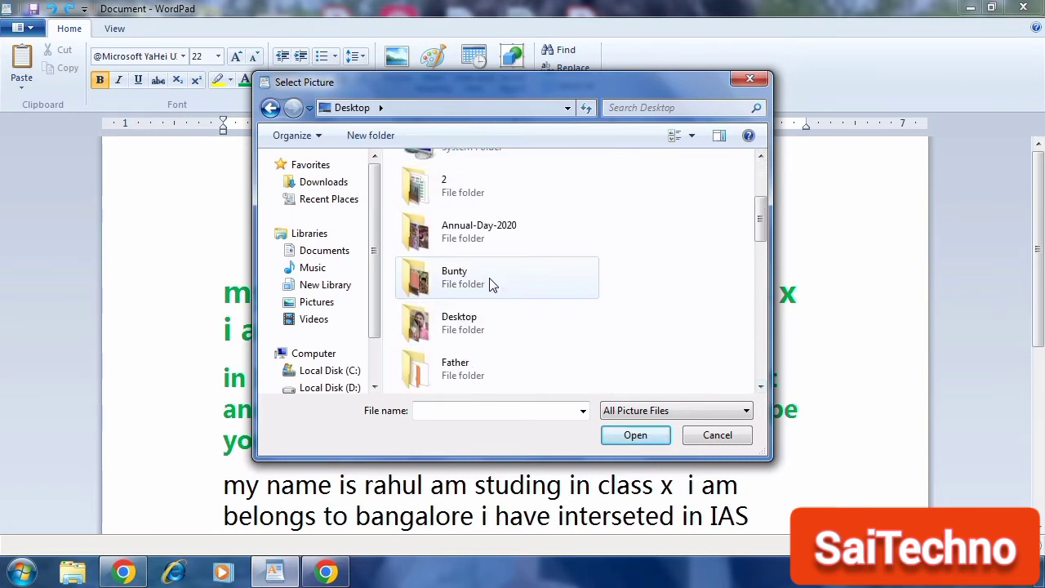
left_click(760, 387)
left_click(760, 387)
left_click(760, 387)
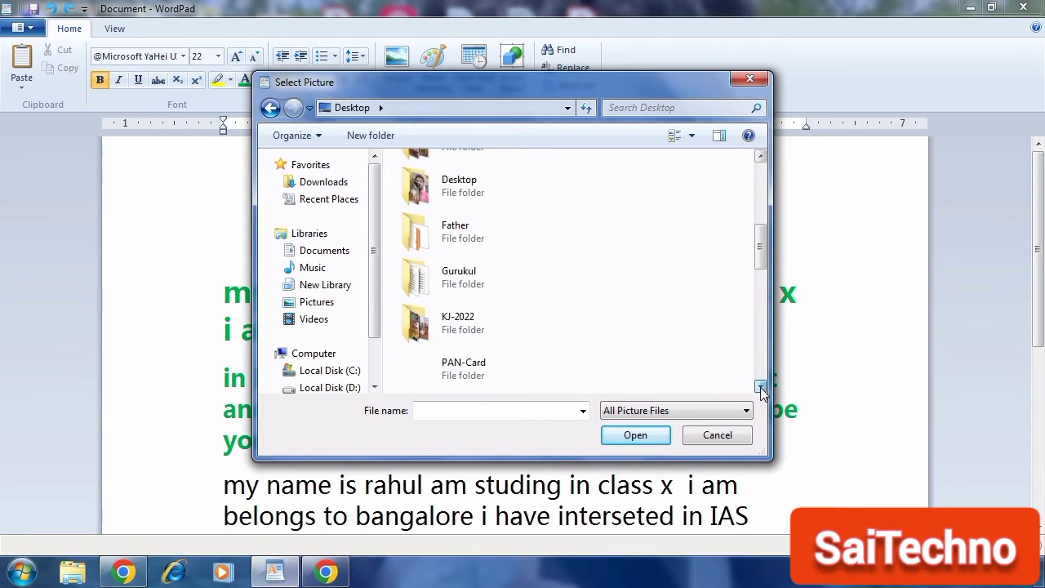
left_click(760, 387)
double_click(547, 372)
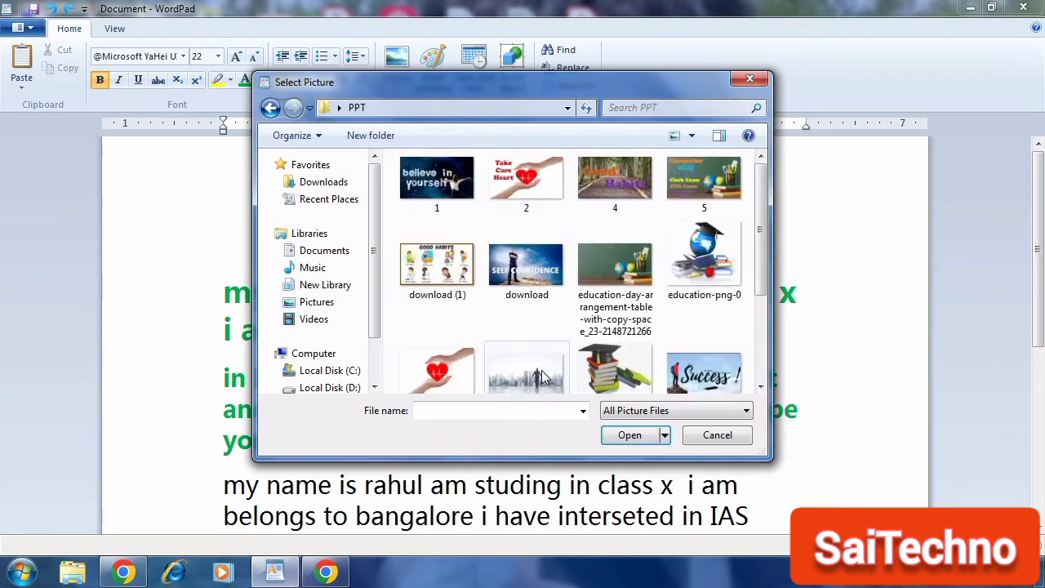
left_click(437, 180)
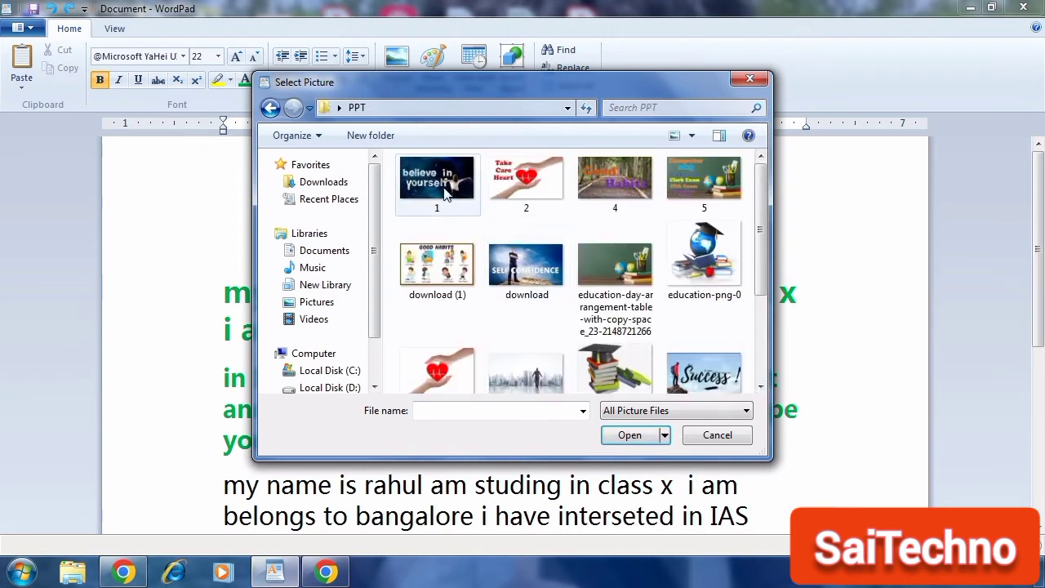
left_click(636, 436)
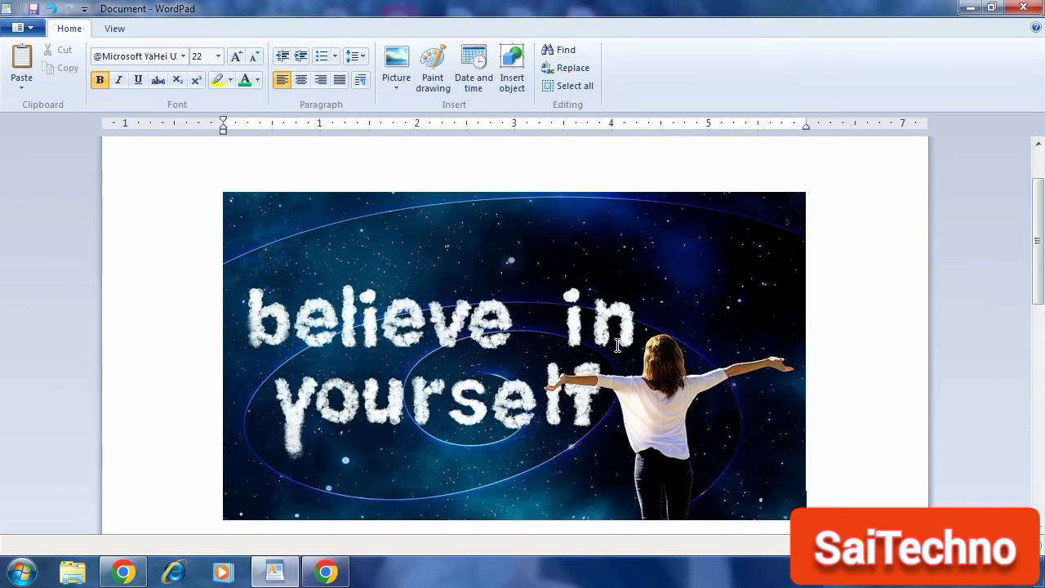
key("ctrl+z")
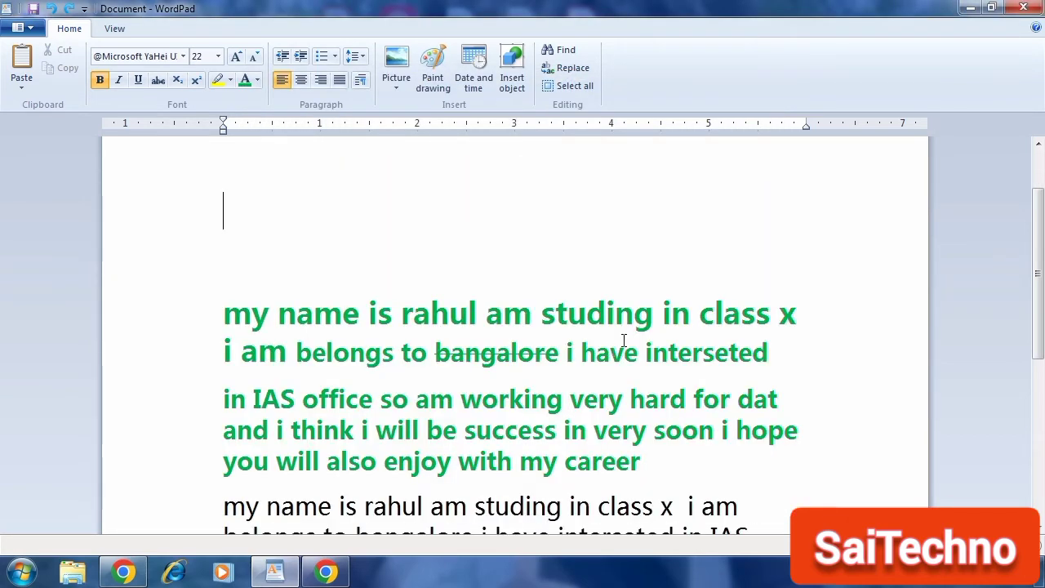
Step: Remove the empty line beneath the title
scroll(620, 343, "up", 2)
key("Delete")
key("Delete")
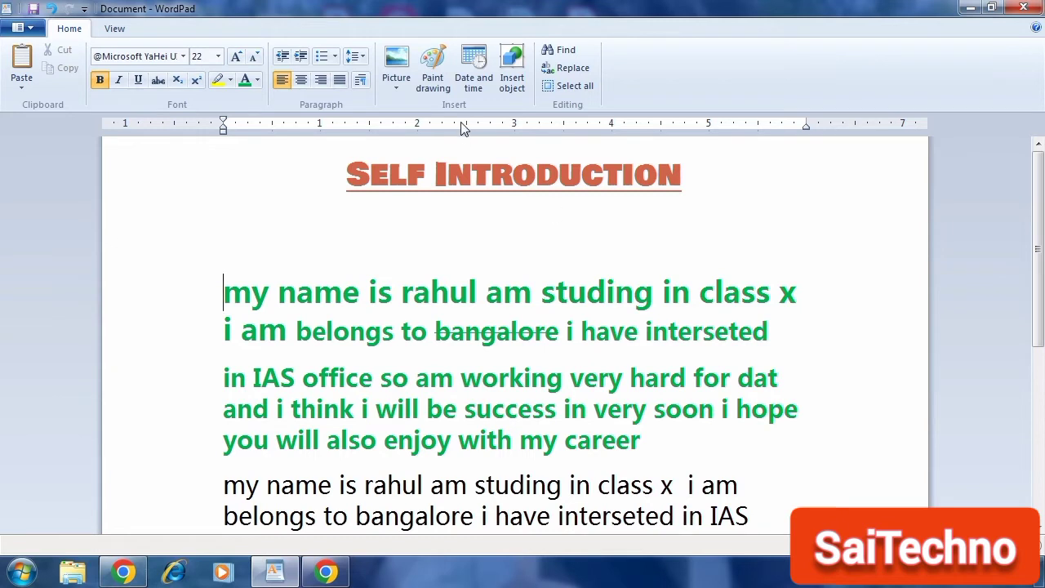
Step: Insert a Paint drawing containing a pentagon about 111 × 48 px below the title
left_click(438, 87)
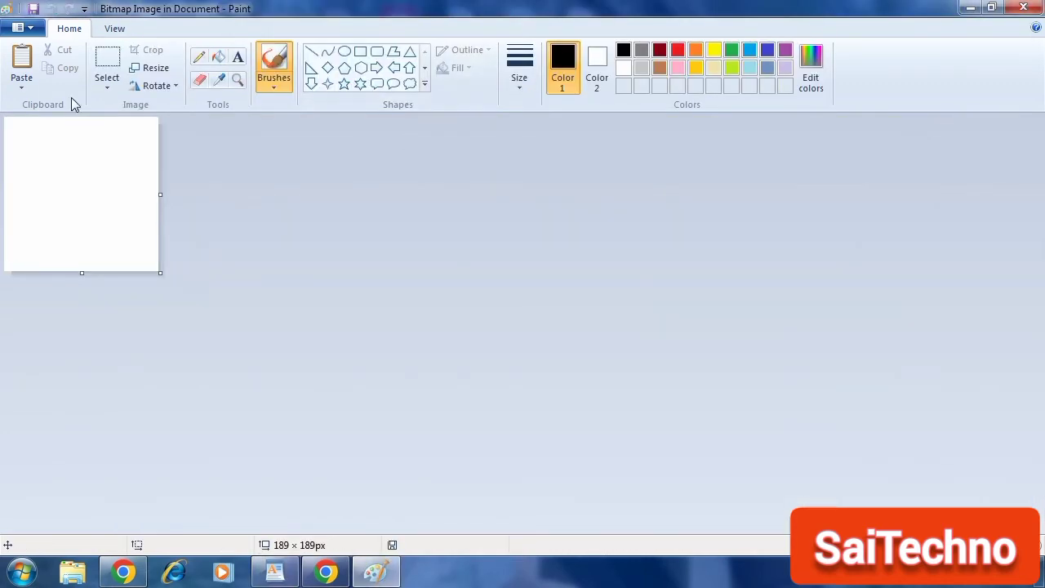
left_click(343, 70)
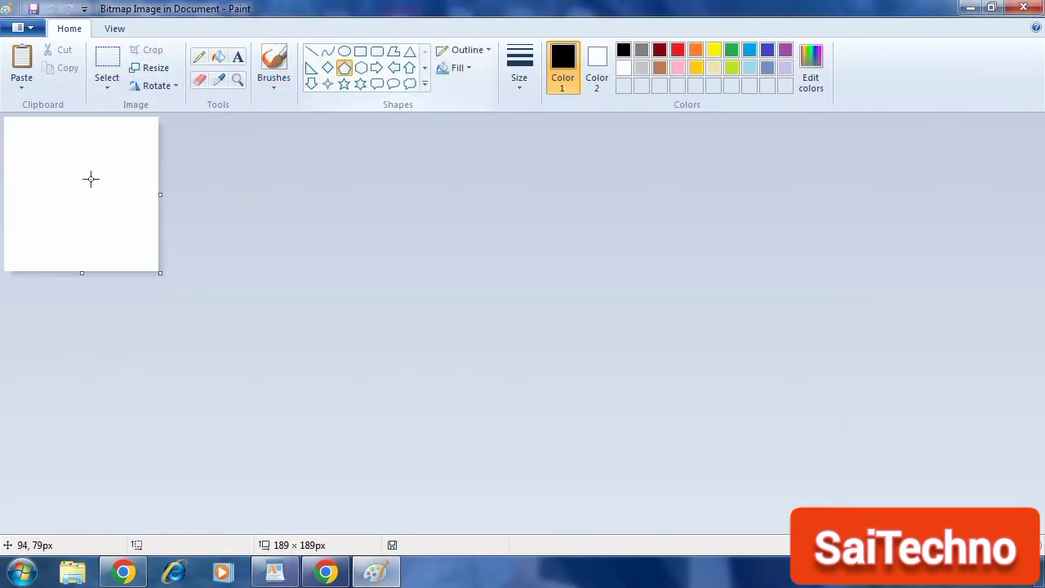
left_click_drag(50, 173, 140, 212)
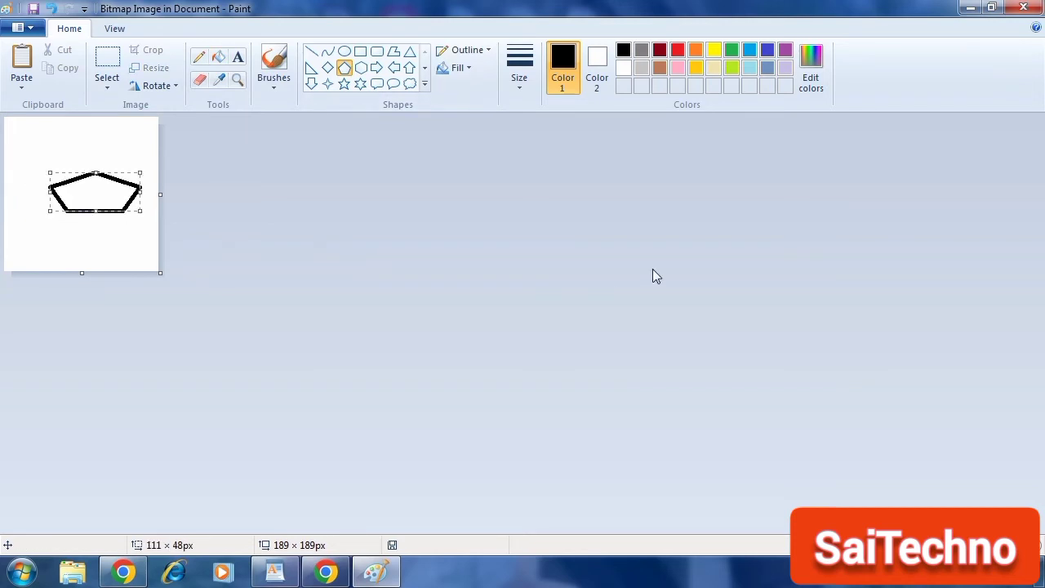
left_click(1023, 8)
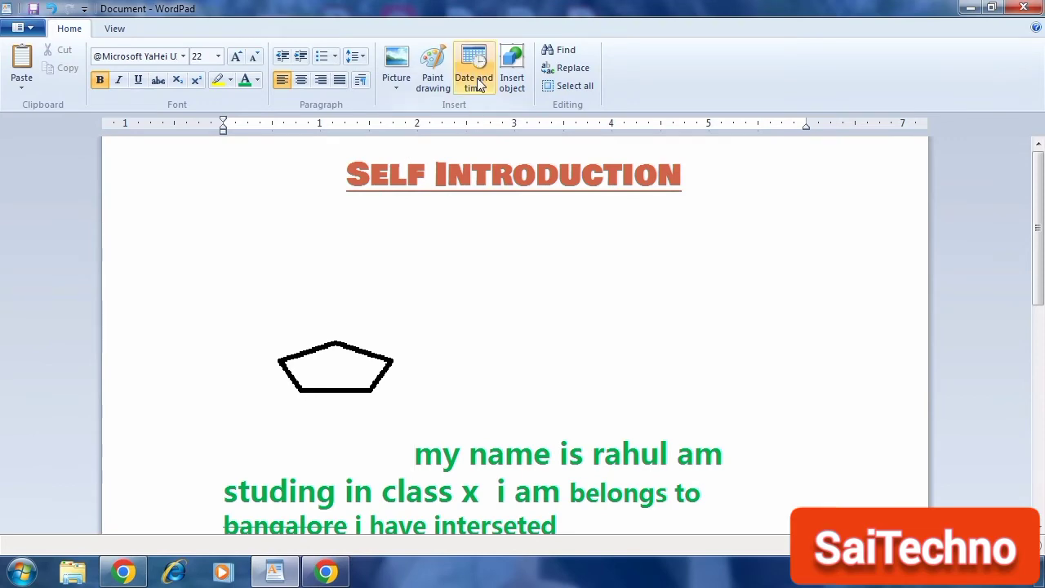
Step: Start a new paragraph at the end of the document, indented by three tabs
left_click(776, 177)
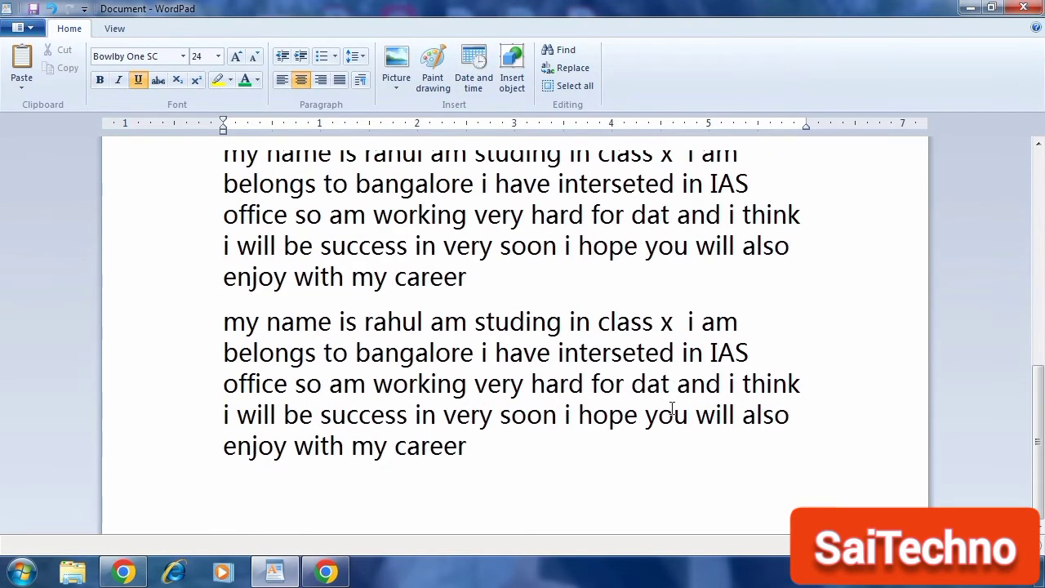
left_click(480, 450)
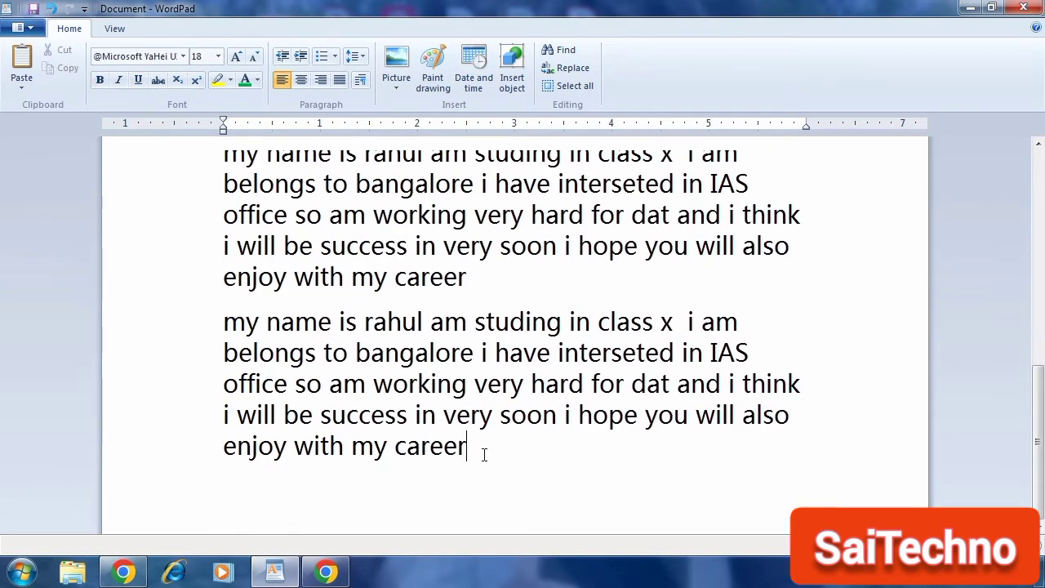
key("Return")
key("Tab")
key("Tab")
key("Tab")
key("Tab")
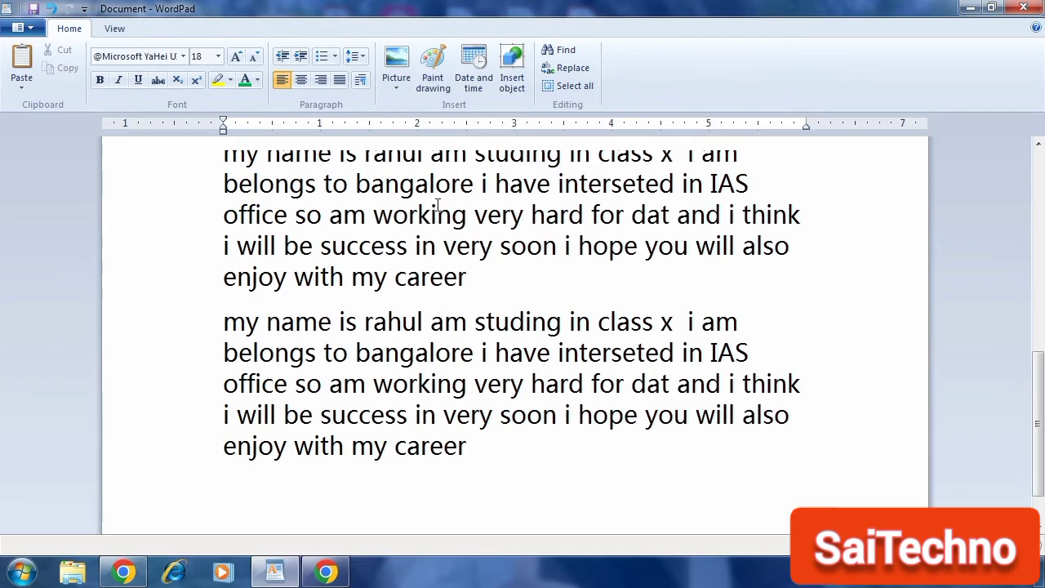
Step: Insert the date in 'Monday, October 10, 2022' format, then undo the insertion
left_click(479, 83)
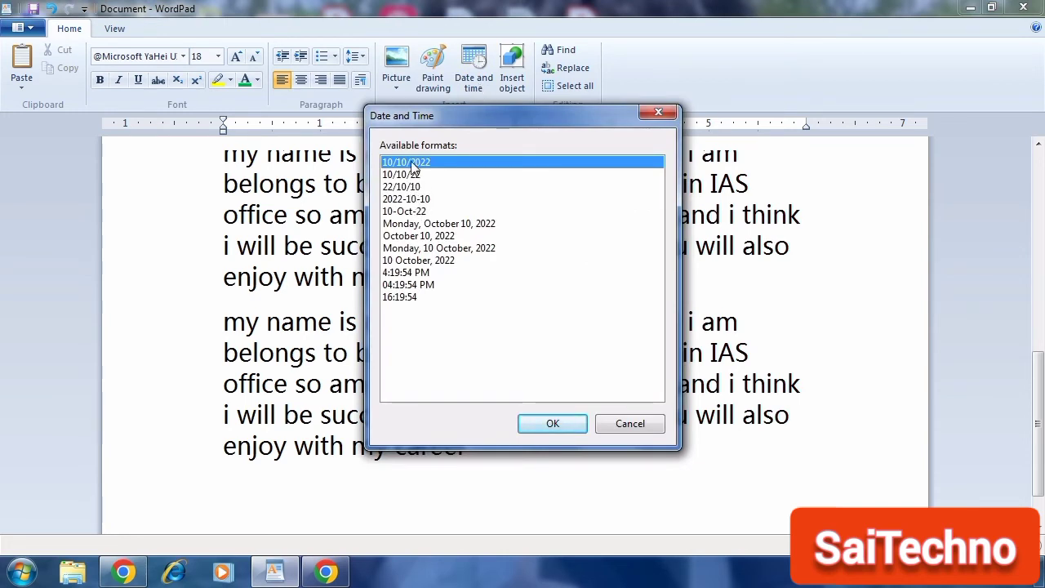
left_click(429, 225)
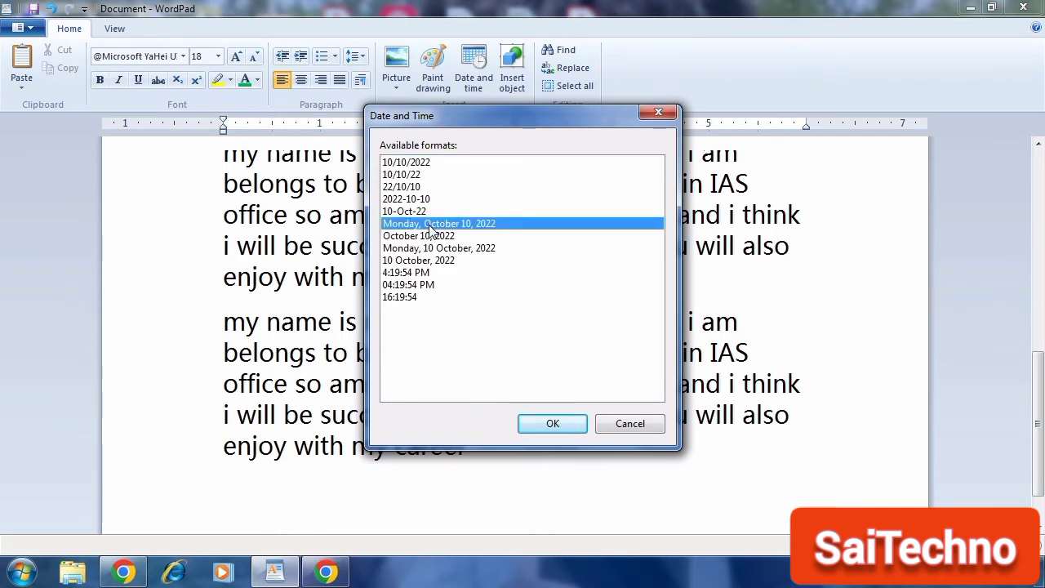
left_click(542, 431)
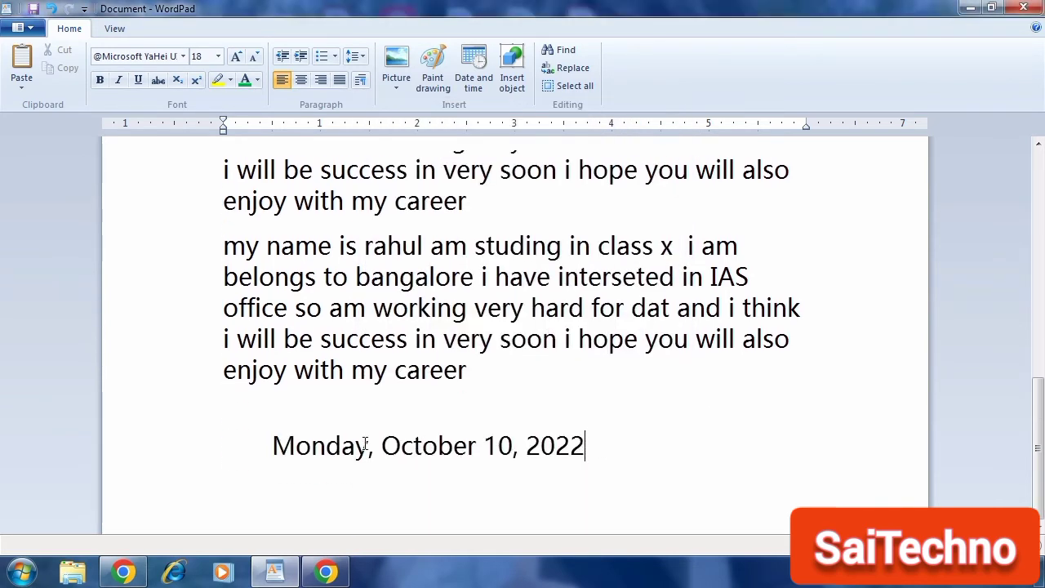
left_click(275, 445)
key("ctrl+z")
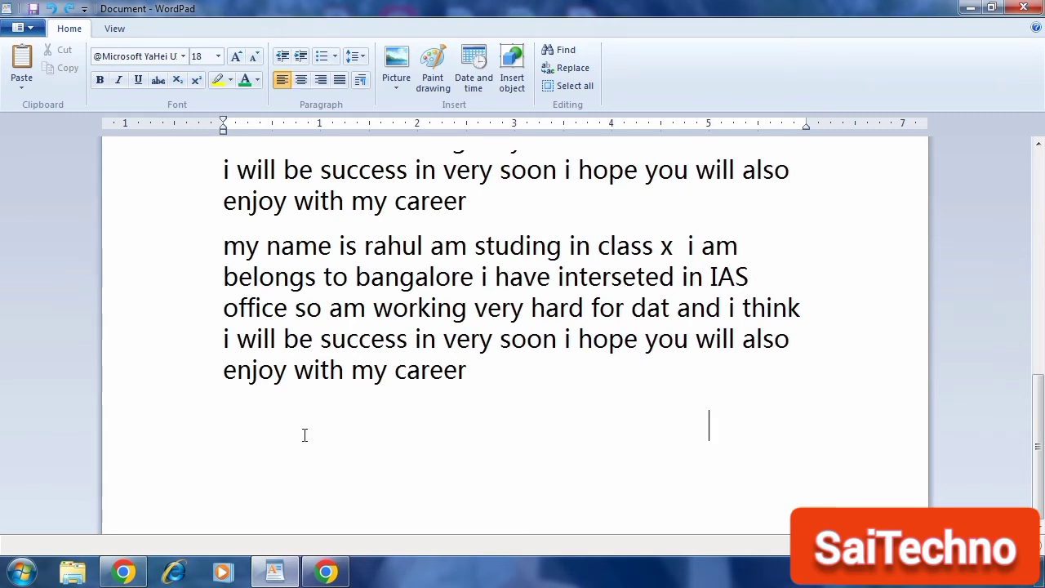
Step: Open the Insert Object dialog and browse the object types, closing it without inserting anything
scroll(463, 418, "up", 10)
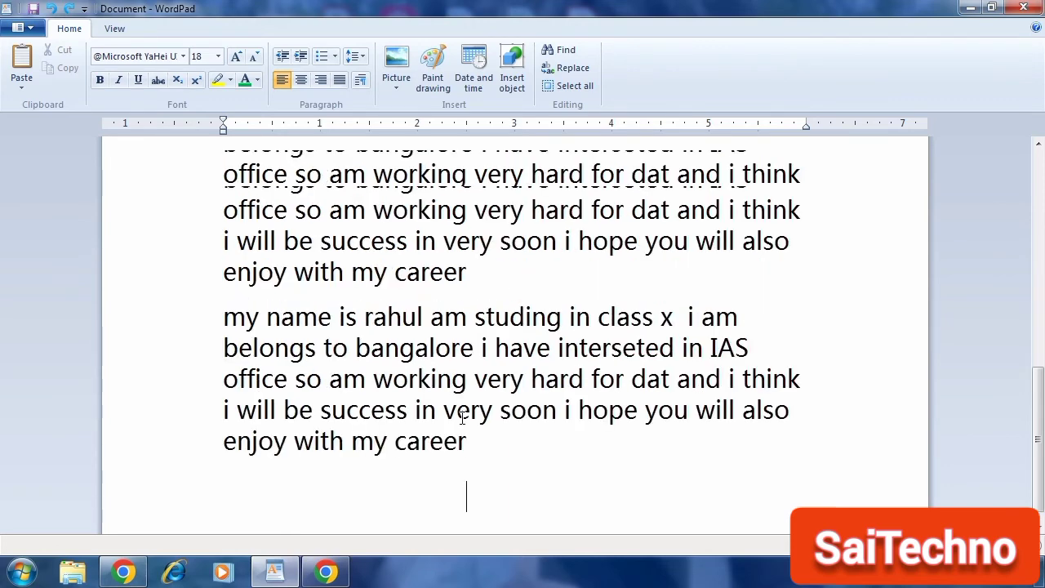
left_click(514, 87)
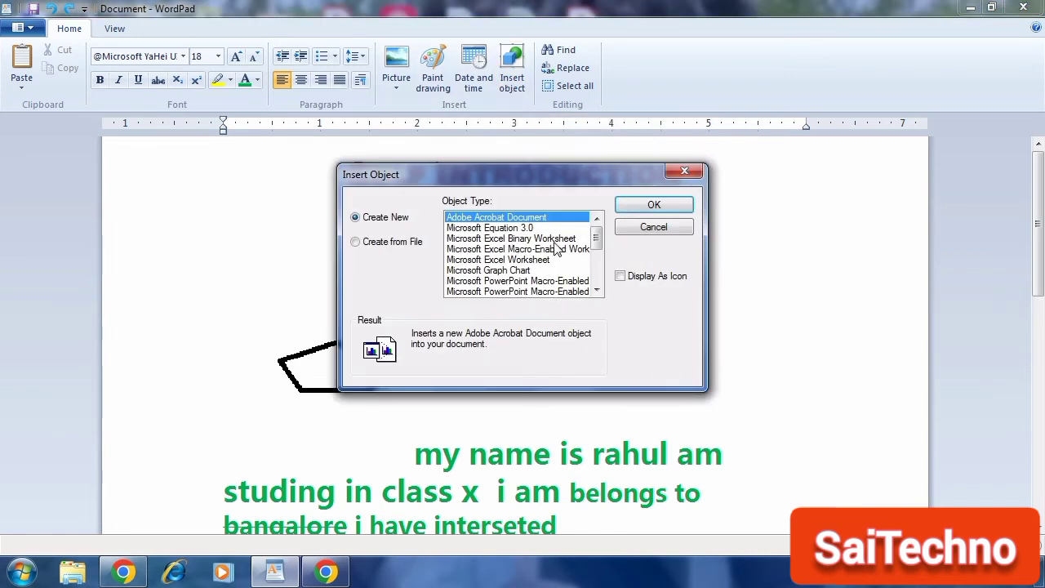
mouse_move(598, 236)
left_mouse_down()
mouse_move(600, 280)
mouse_move(600, 248)
left_mouse_up()
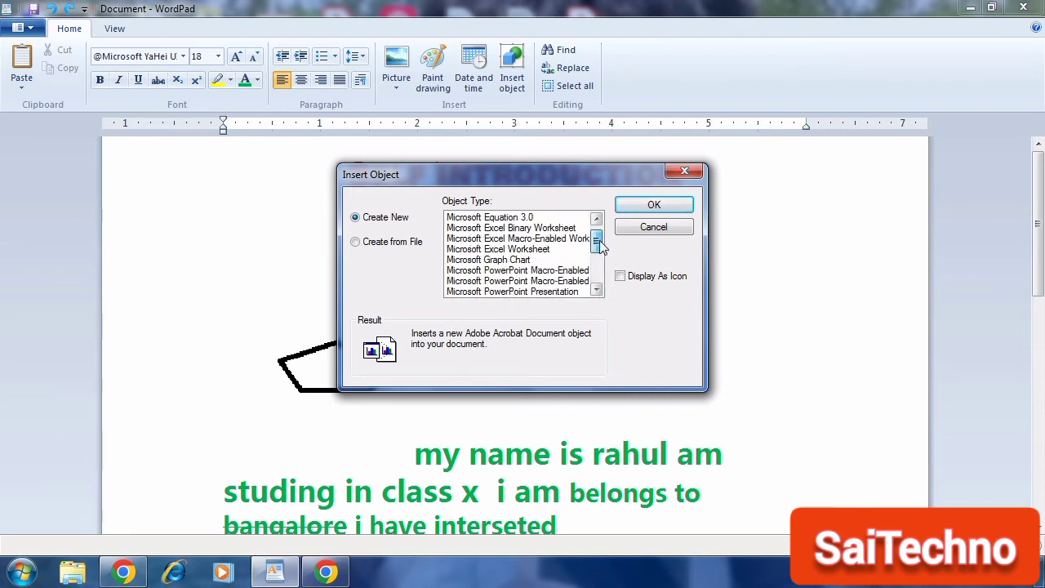
left_click(683, 173)
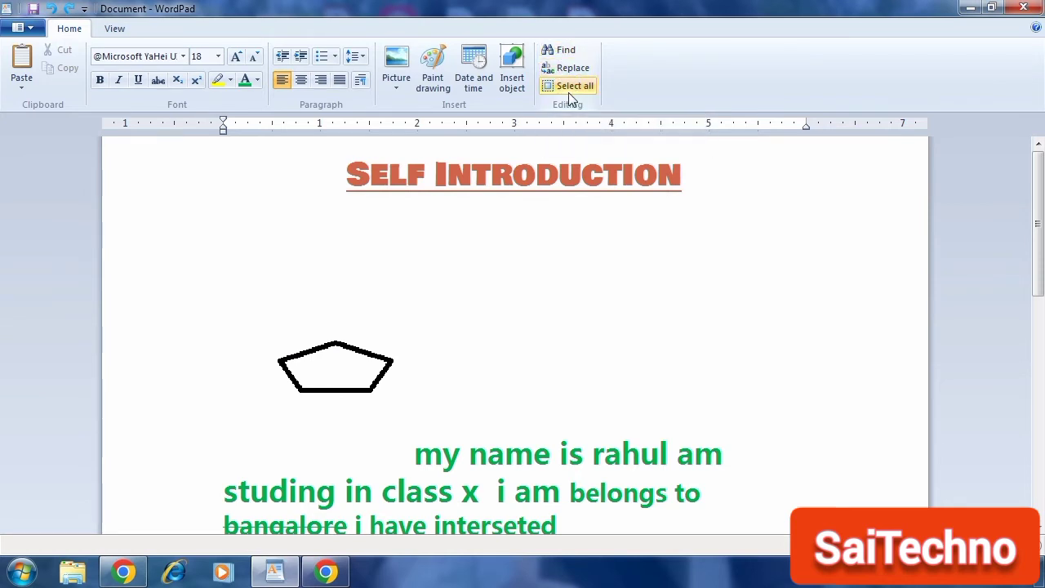
Step: Delete the pentagon drawing from under the title
left_click(399, 338)
key("Delete")
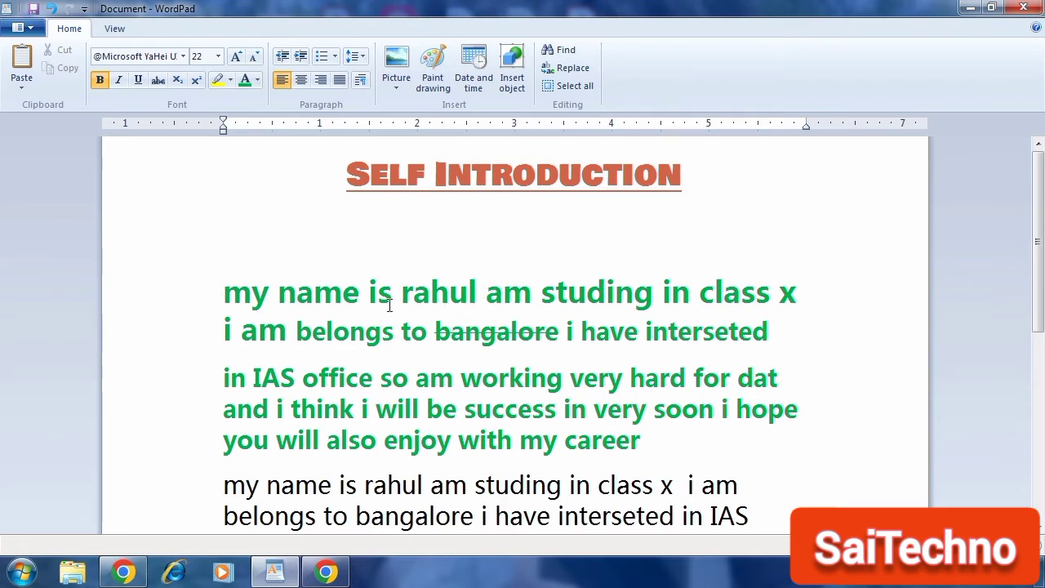
scroll(535, 242, "down", 3)
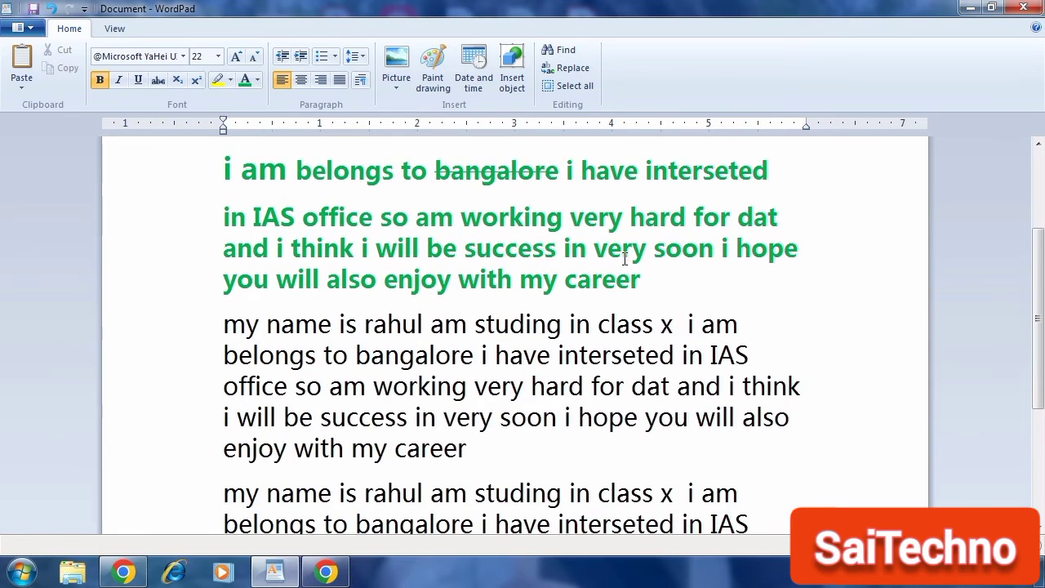
left_click_drag(596, 254, 648, 259)
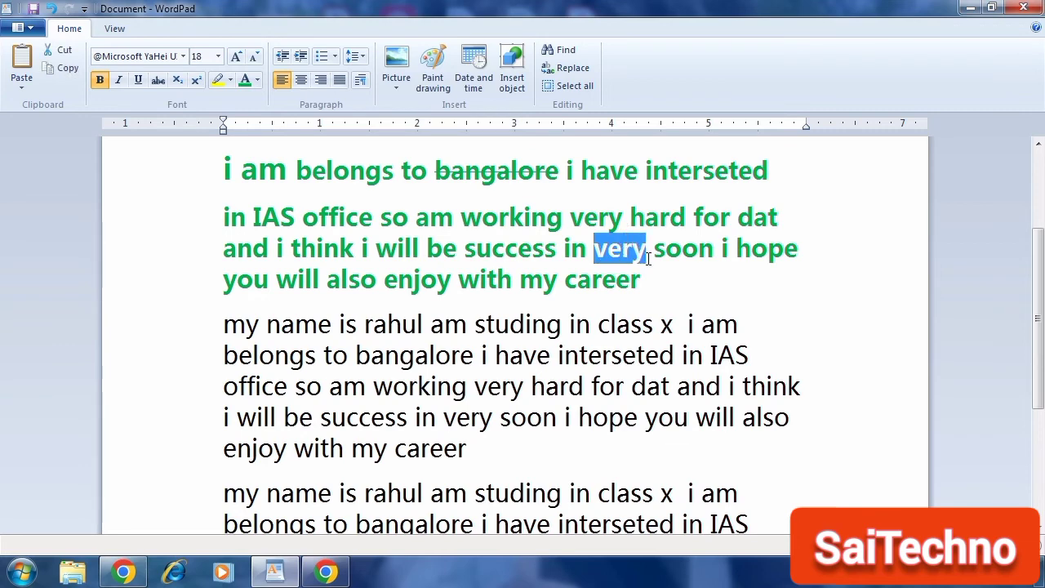
double_click(369, 326)
left_click(512, 279)
scroll(512, 279, "up", 3)
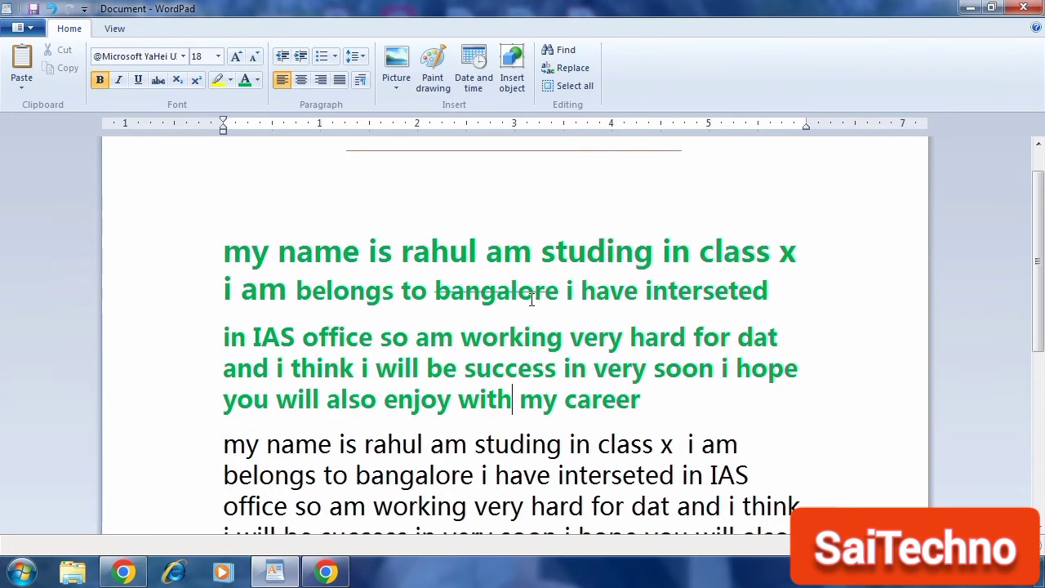
Step: Search the document for 'rahul' with Find, stepping through every match, then close the Find box
left_click(567, 52)
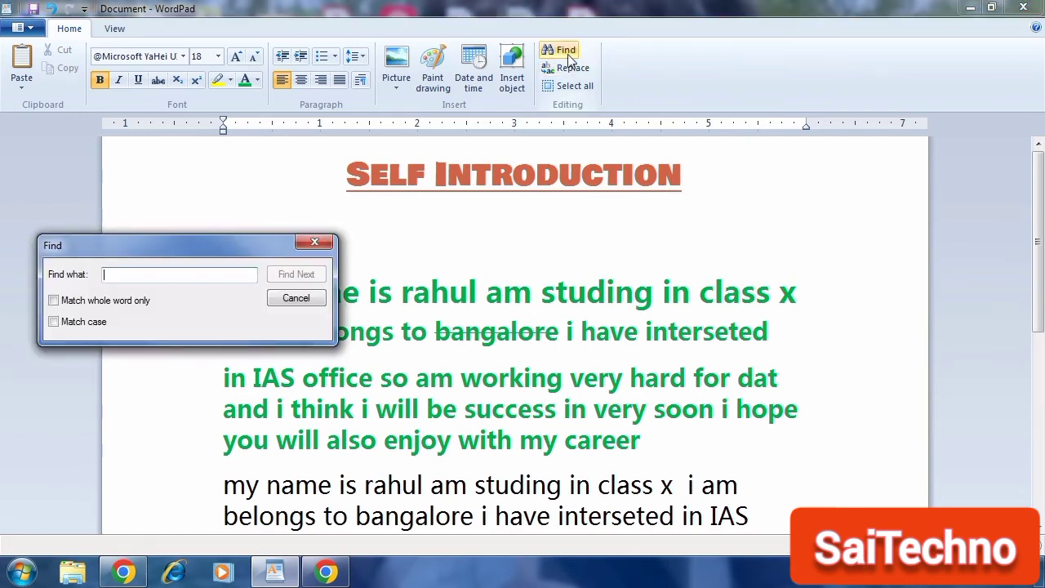
type("ra")
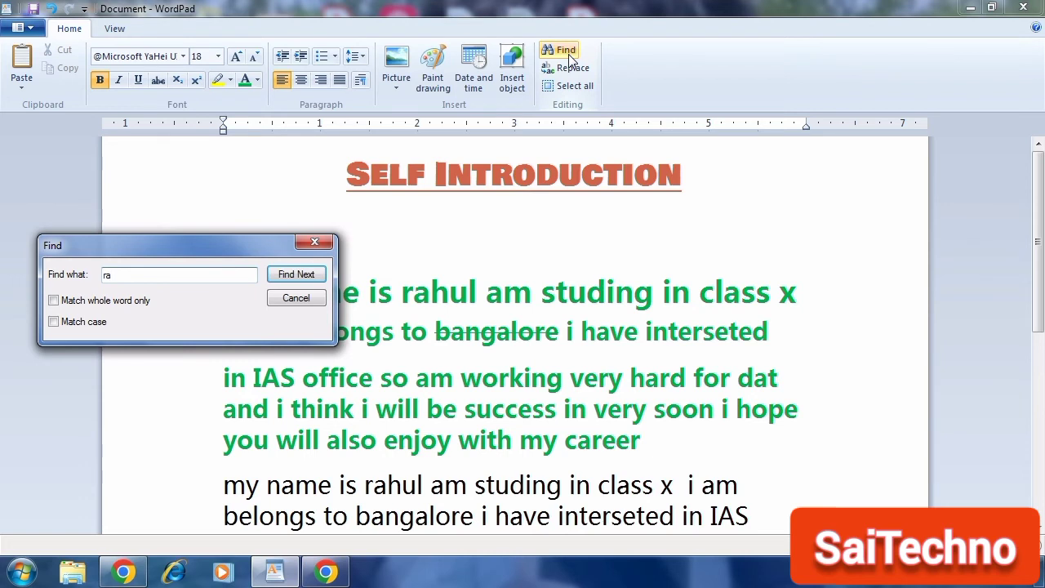
type("hul")
left_click(307, 277)
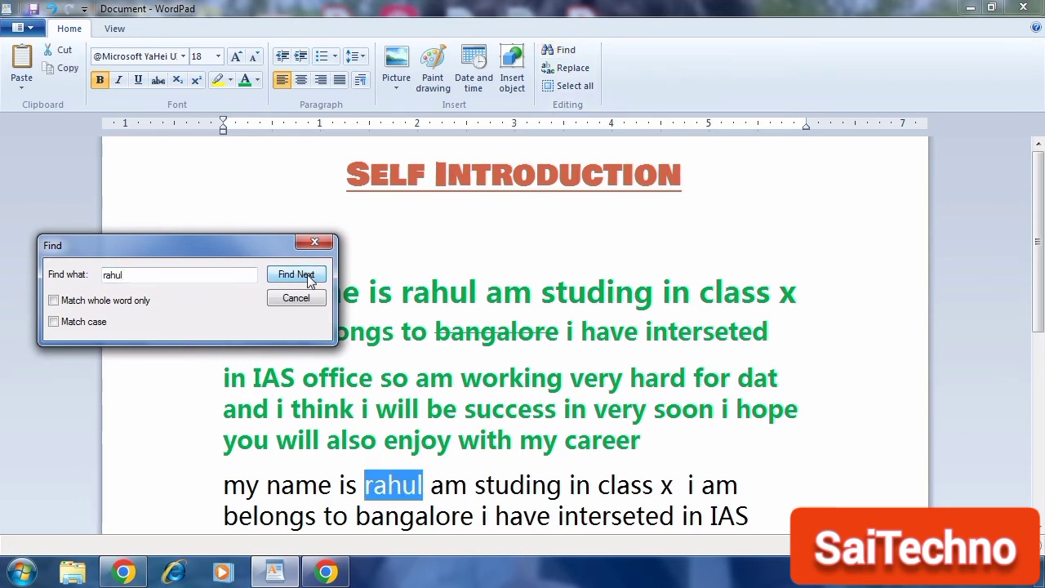
left_click(311, 278)
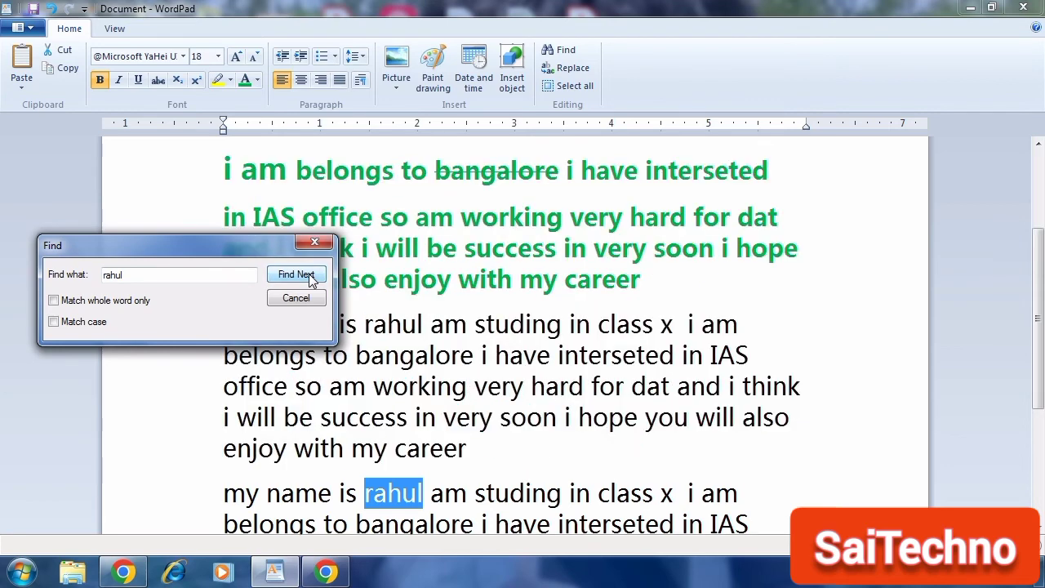
left_click(310, 277)
left_click(310, 278)
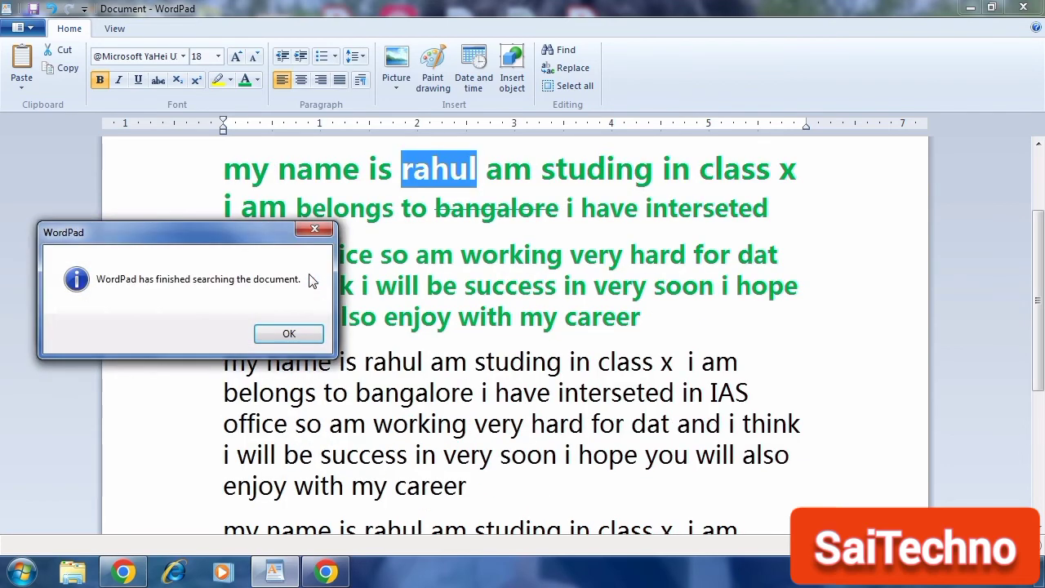
left_click(323, 234)
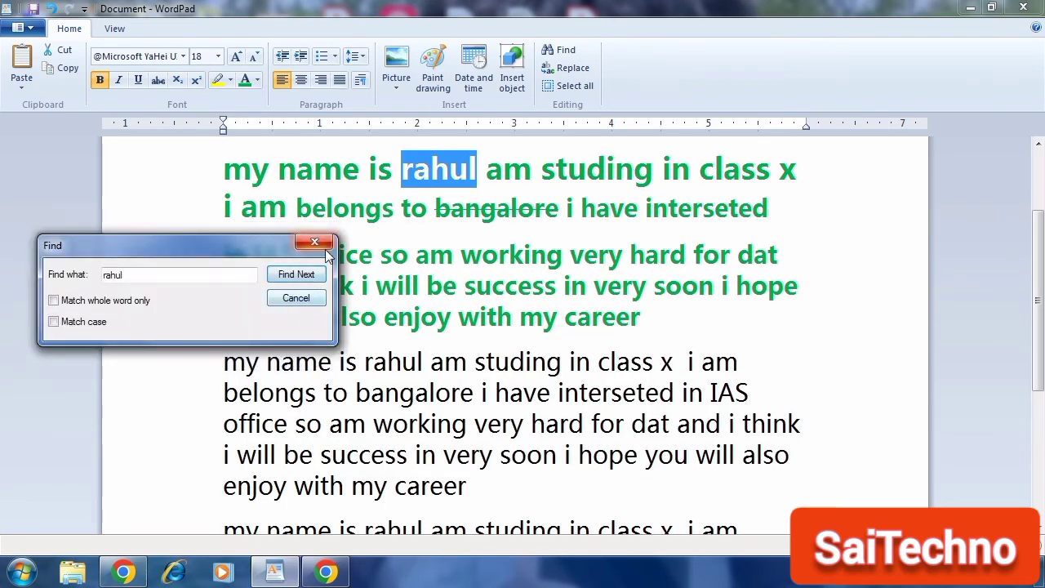
left_click(324, 246)
scroll(417, 242, "up", 3)
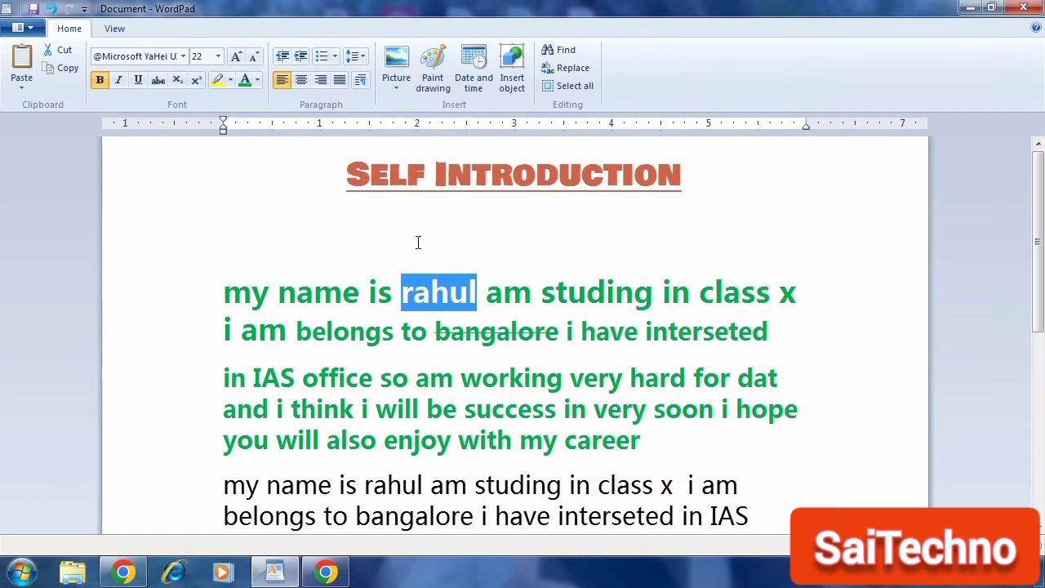
Step: Replace each occurrence of 'rahul' with 'abhi' one at a time, then close the Replace dialog
left_click(569, 72)
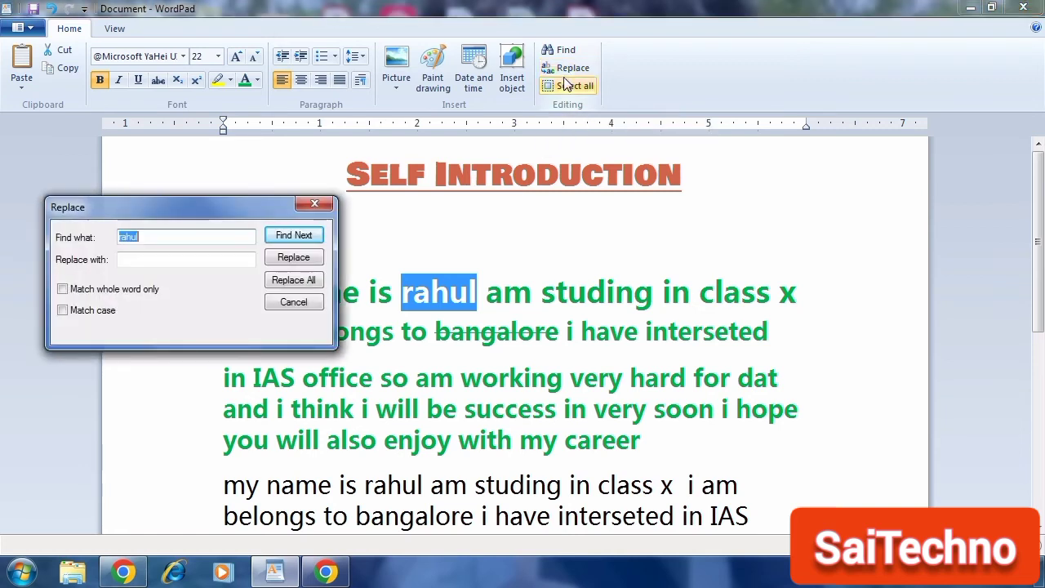
left_click(158, 259)
type("abhi")
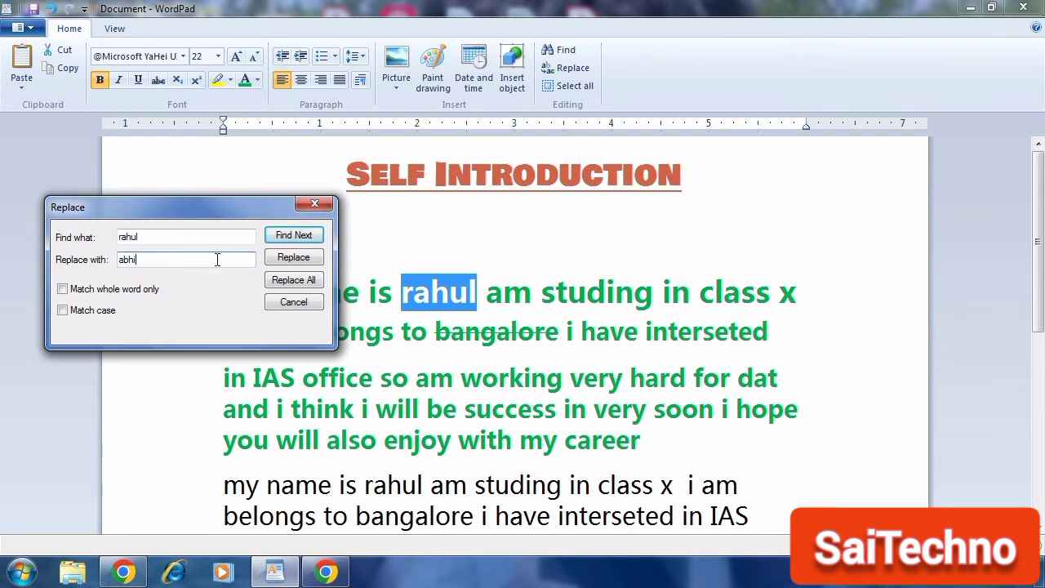
left_click(294, 258)
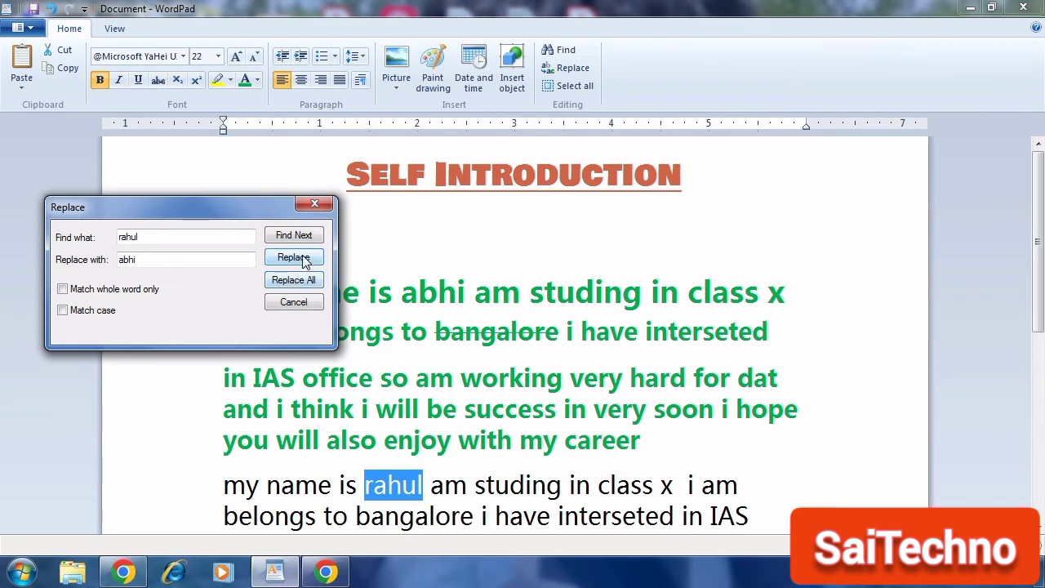
left_click(285, 258)
left_click(285, 258)
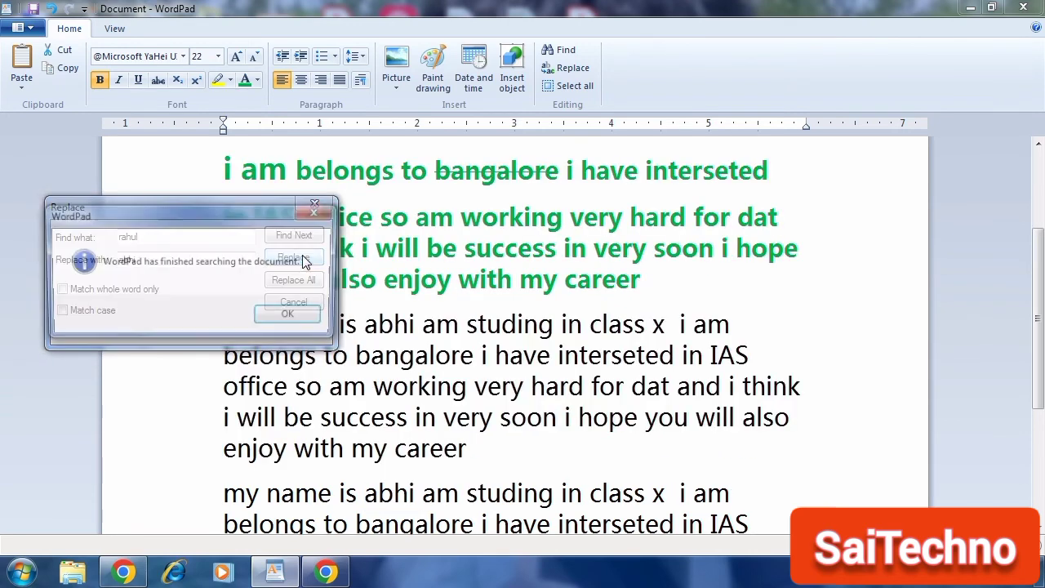
left_click(275, 317)
left_click(315, 209)
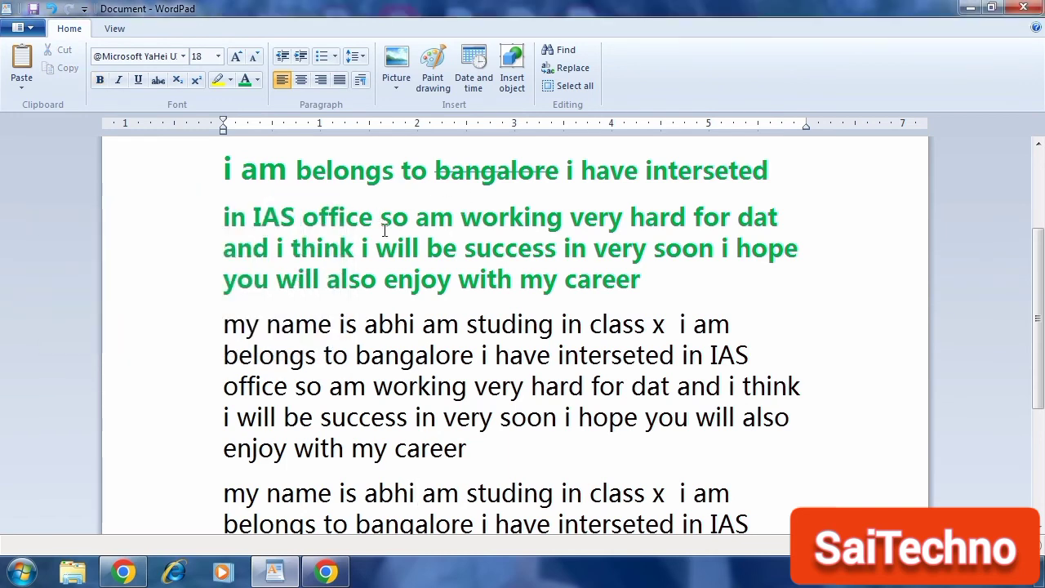
Step: Search the document for 'abhi' with Find, stepping through the matches, then close the Find box
scroll(399, 246, "up", 3)
left_click(404, 294)
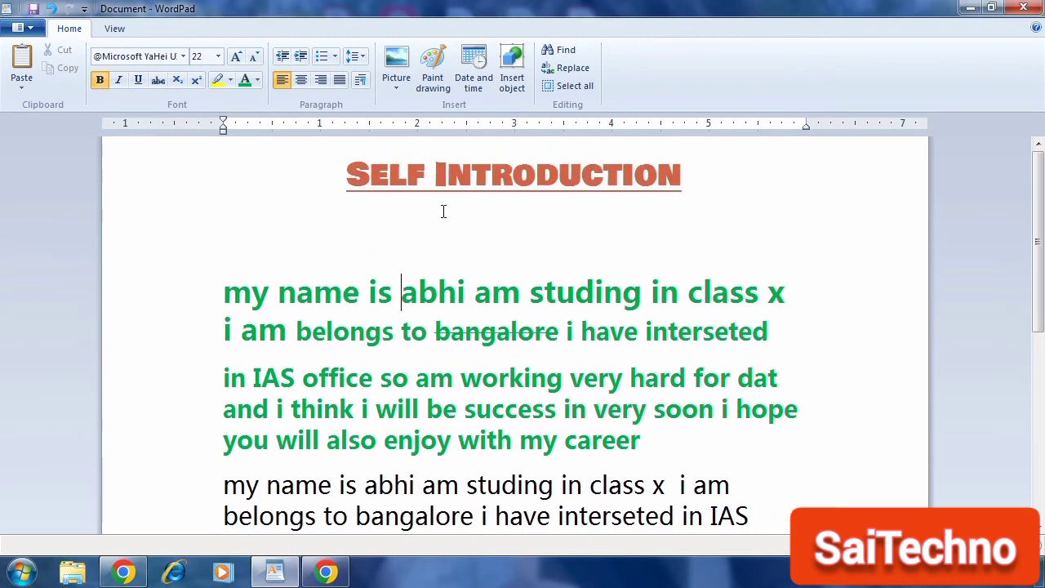
left_click(560, 50)
left_click(304, 276)
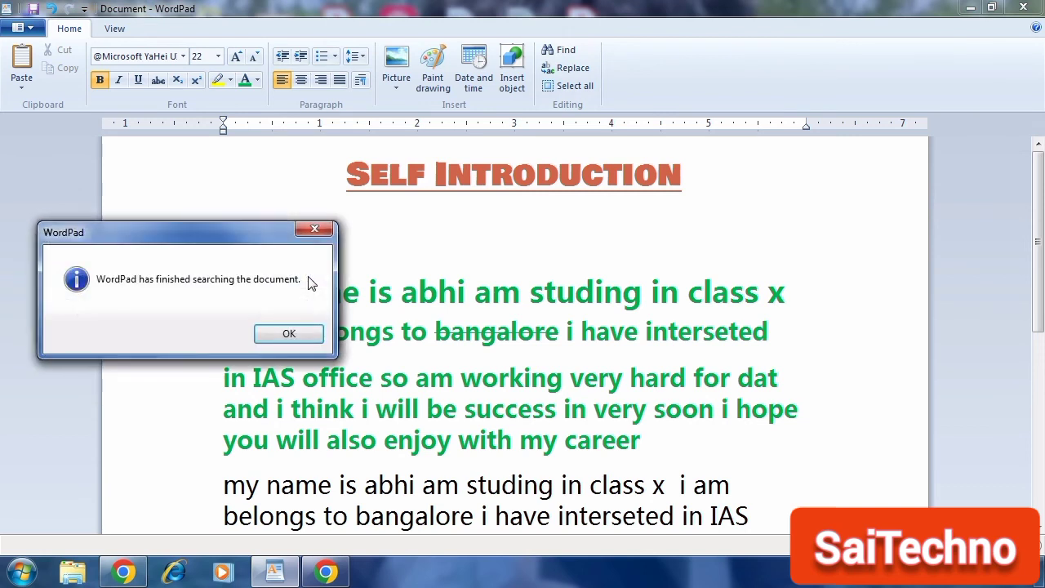
left_click(325, 239)
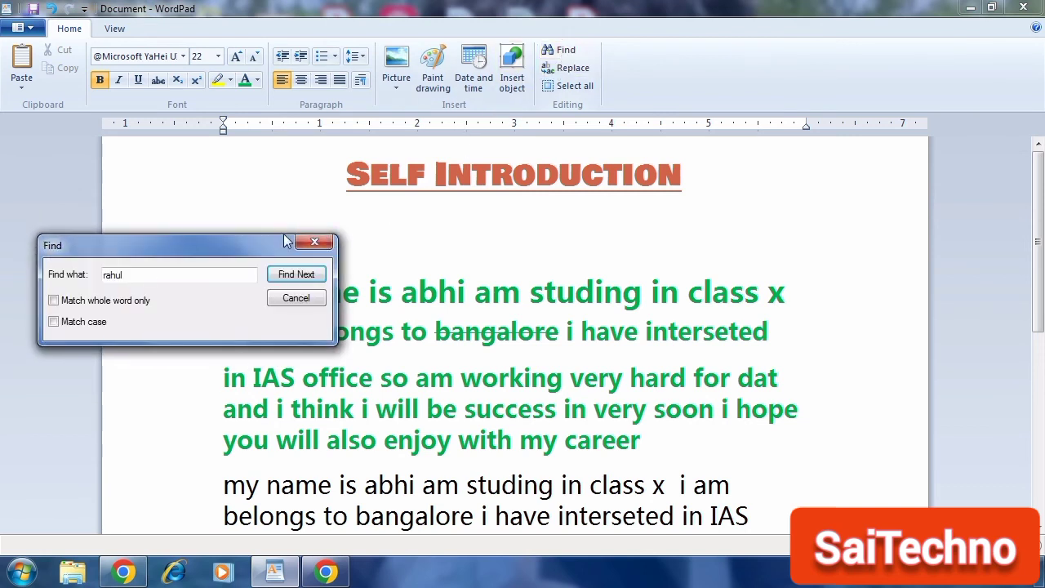
left_click_drag(130, 275, 72, 282)
type("ab")
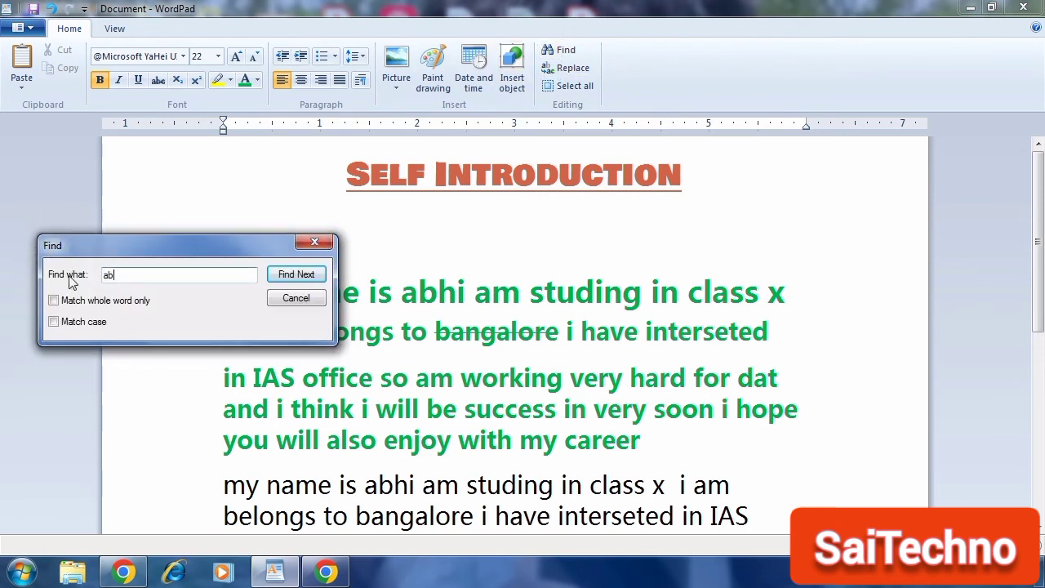
type("hi")
left_click(296, 275)
left_click(296, 274)
left_click(295, 274)
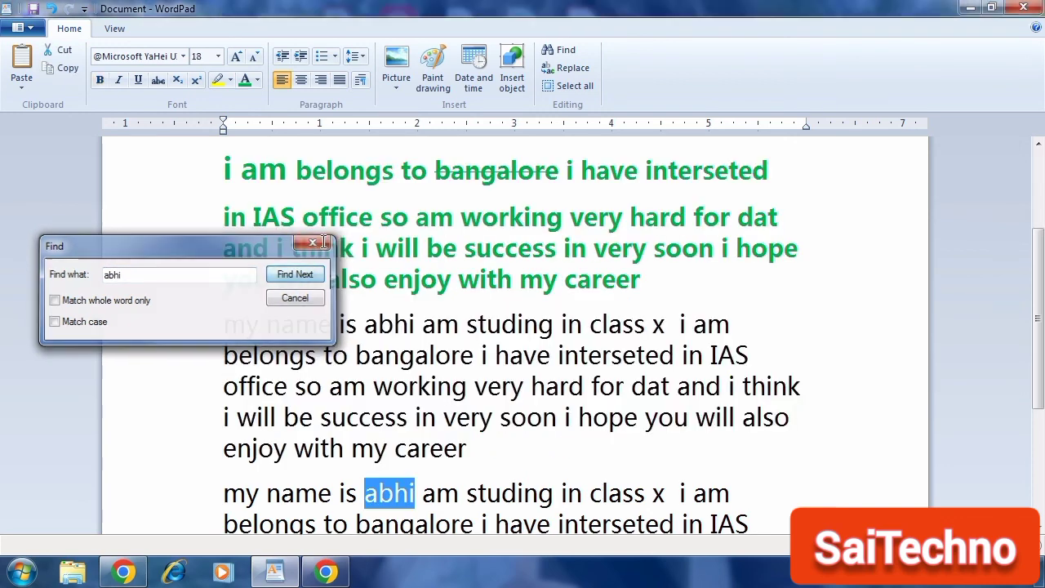
left_click(315, 243)
Step: Select all the document text and deselect it several times, using both Select all and the keyboard shortcut
left_click(560, 86)
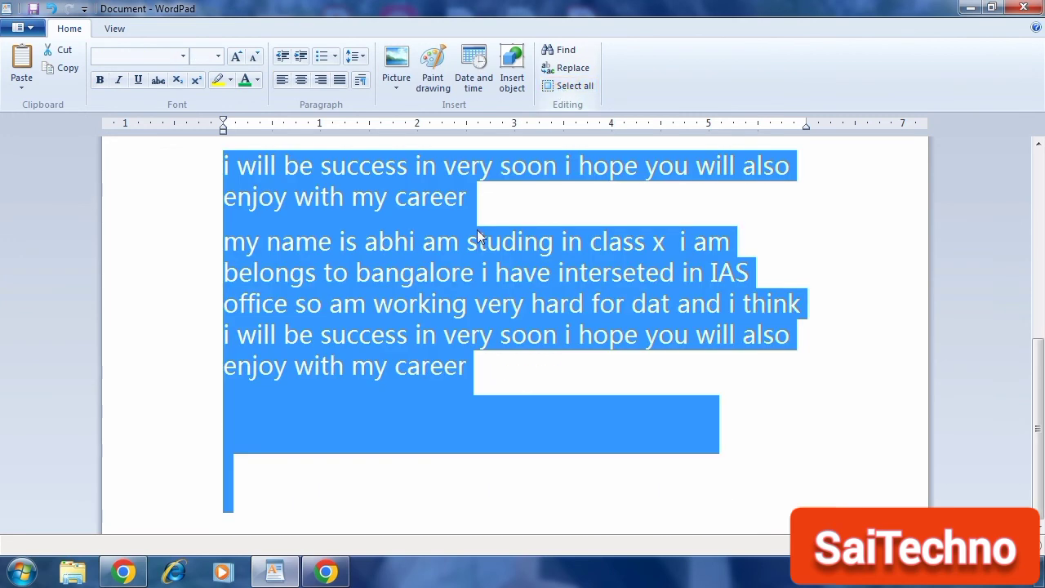
left_click(450, 281)
scroll(459, 325, "up", 10)
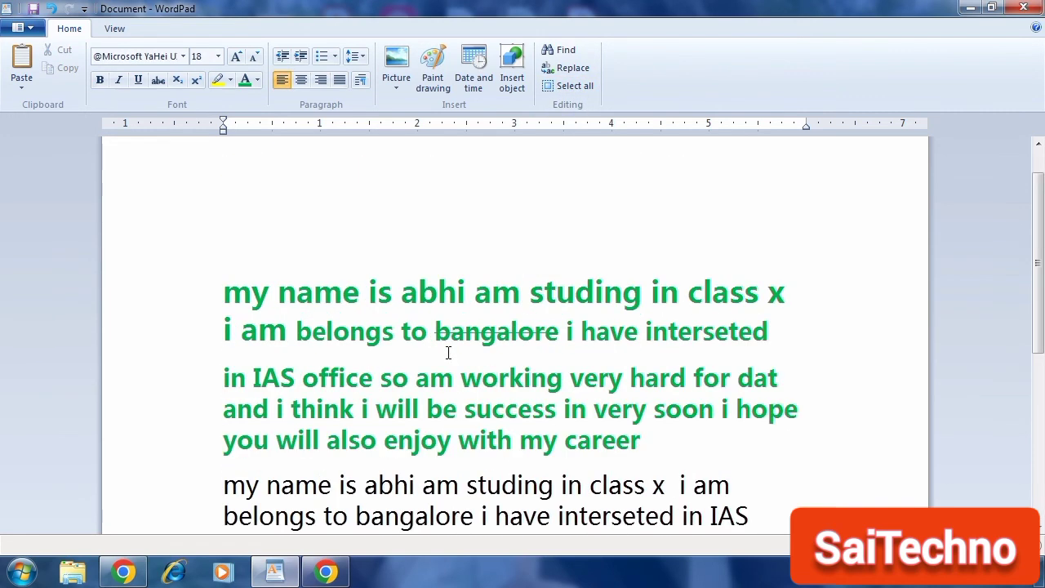
left_click(569, 86)
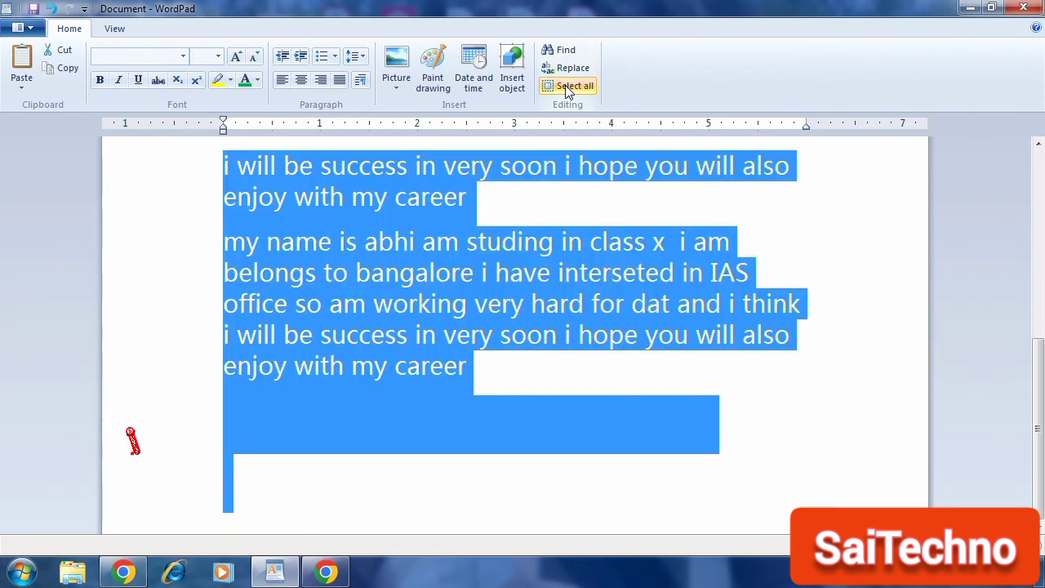
left_click(480, 318)
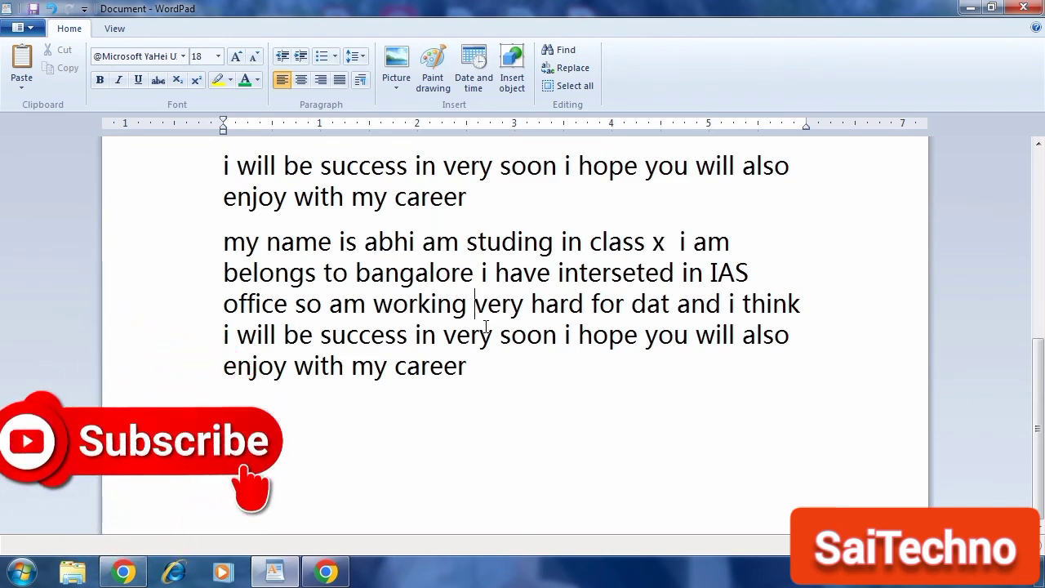
key("ctrl+a")
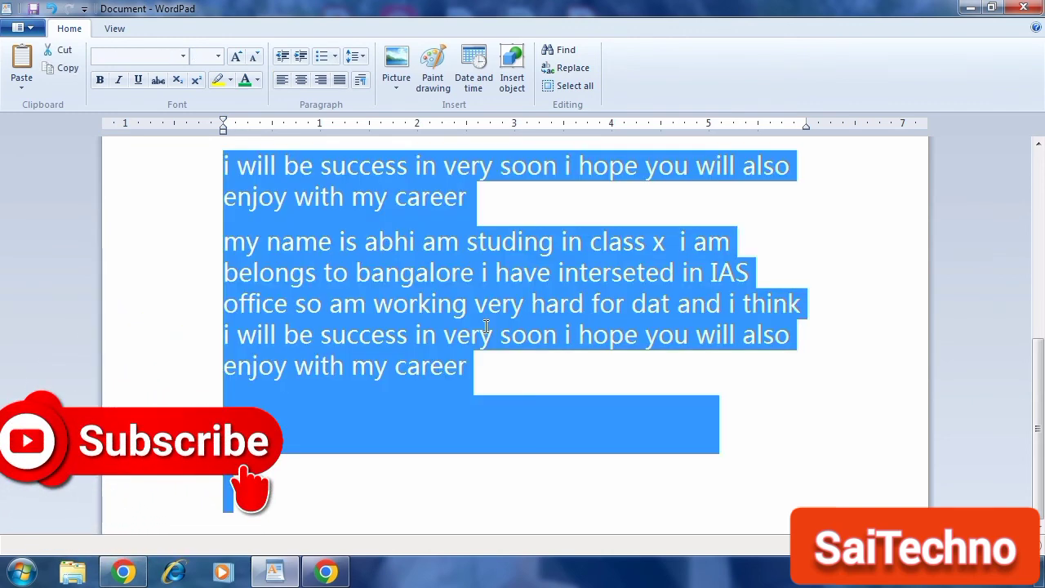
left_click(712, 440)
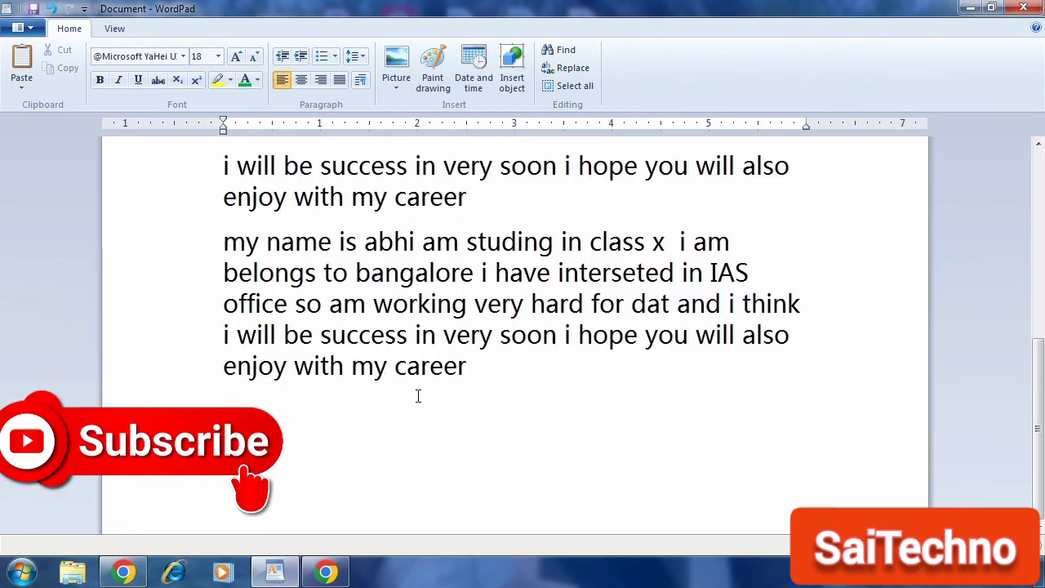